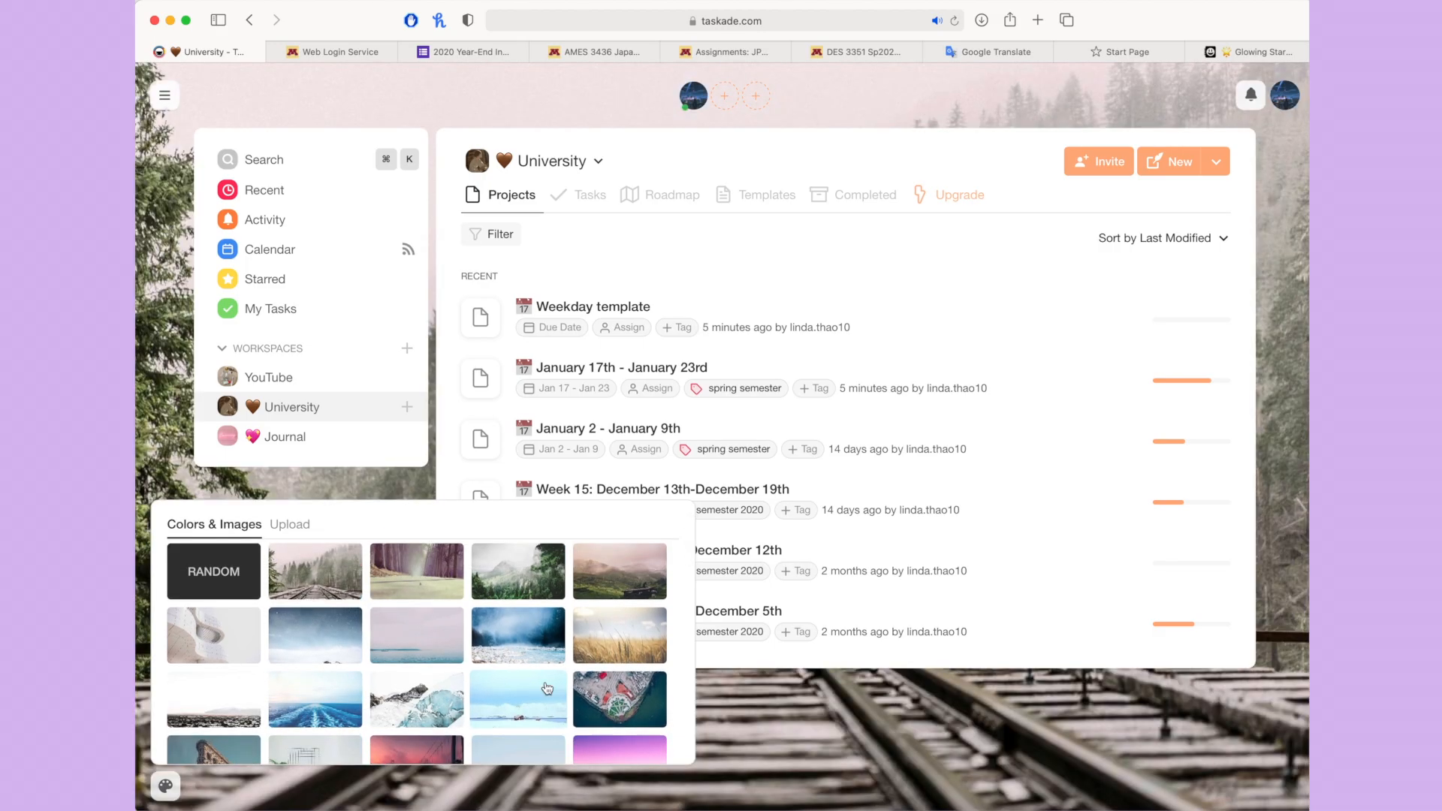
- Try several background images, including a random one, and set the pastel pink seascape as the background
click(398, 736)
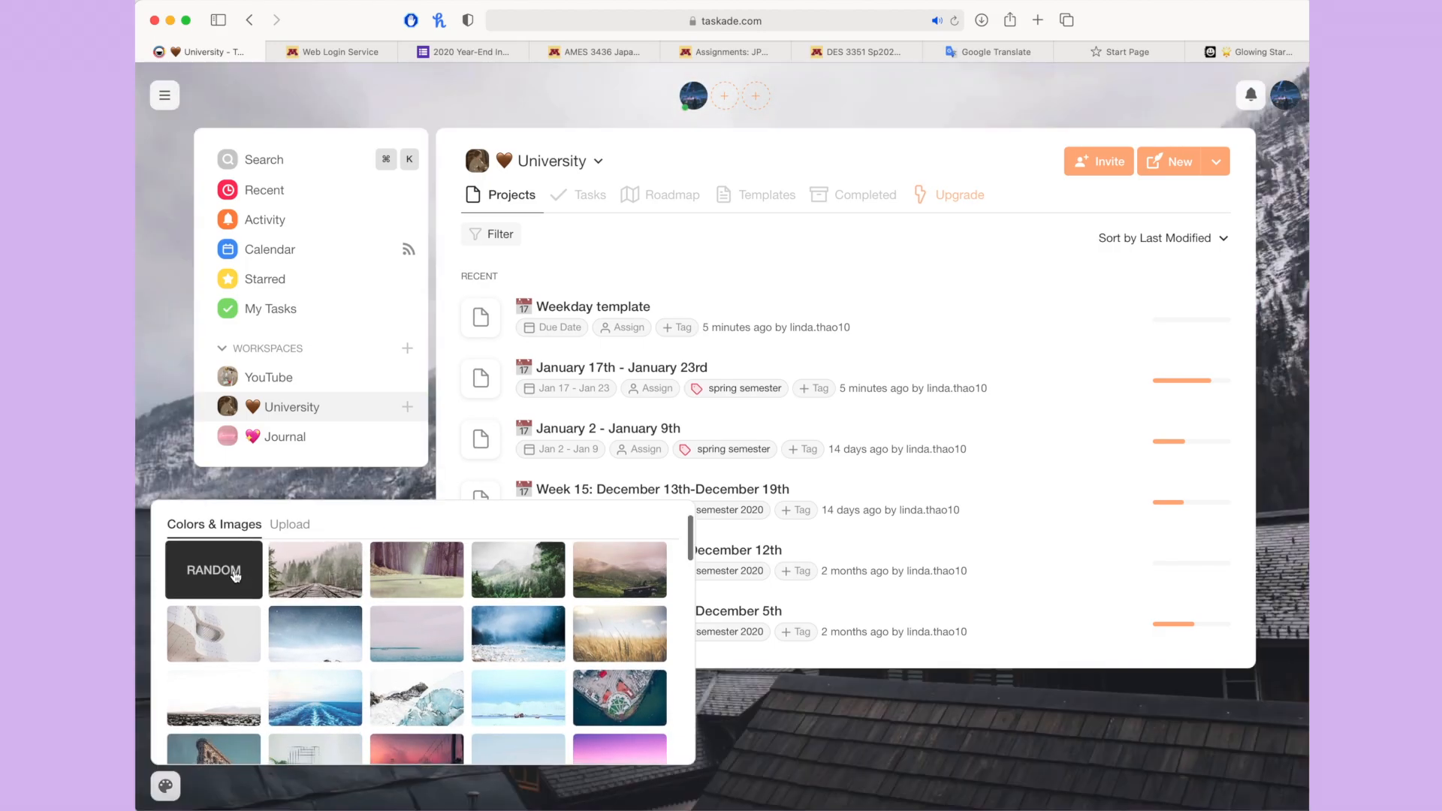
click(166, 784)
scroll(518, 646, down, 4)
click(518, 647)
click(165, 784)
scroll(463, 664, down, 10)
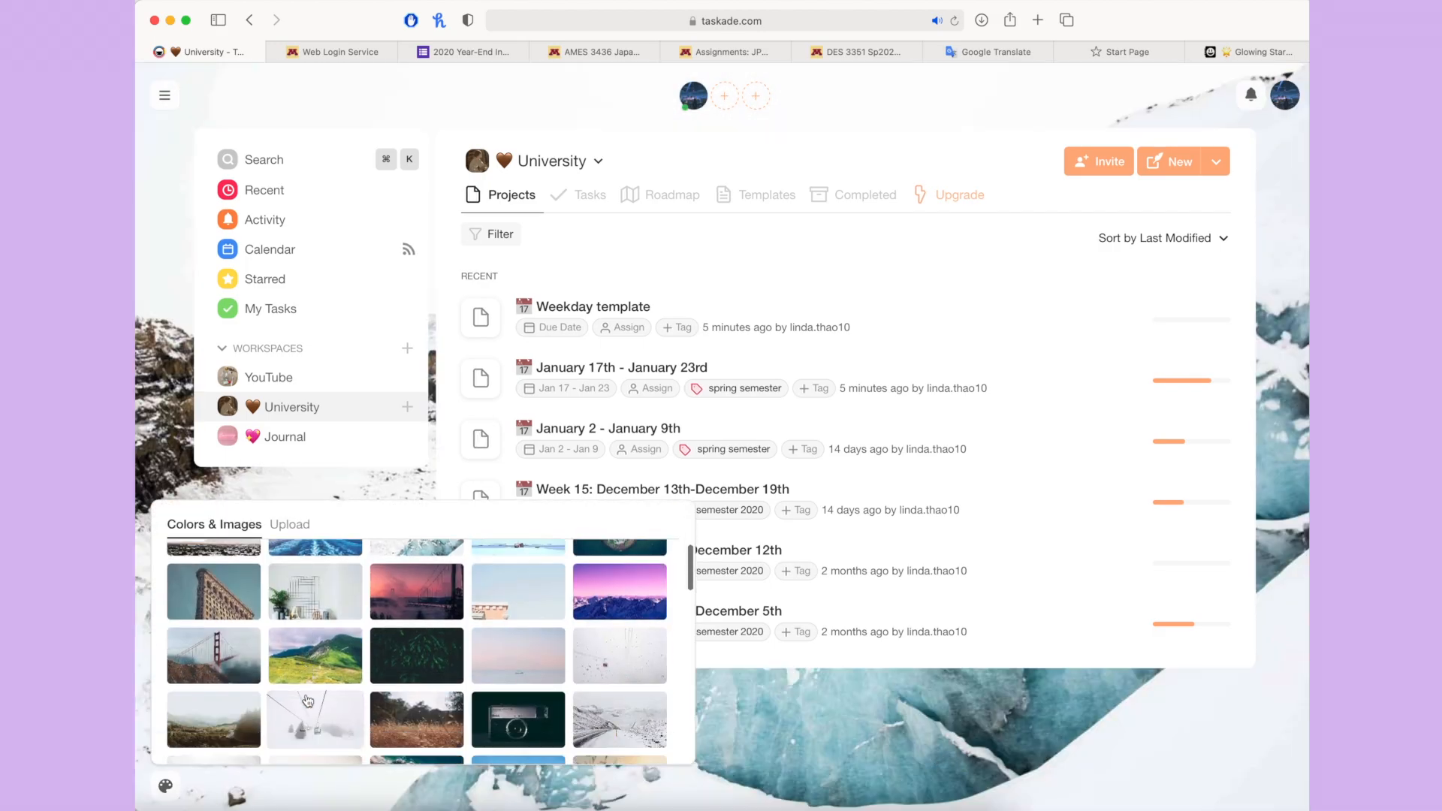
click(488, 654)
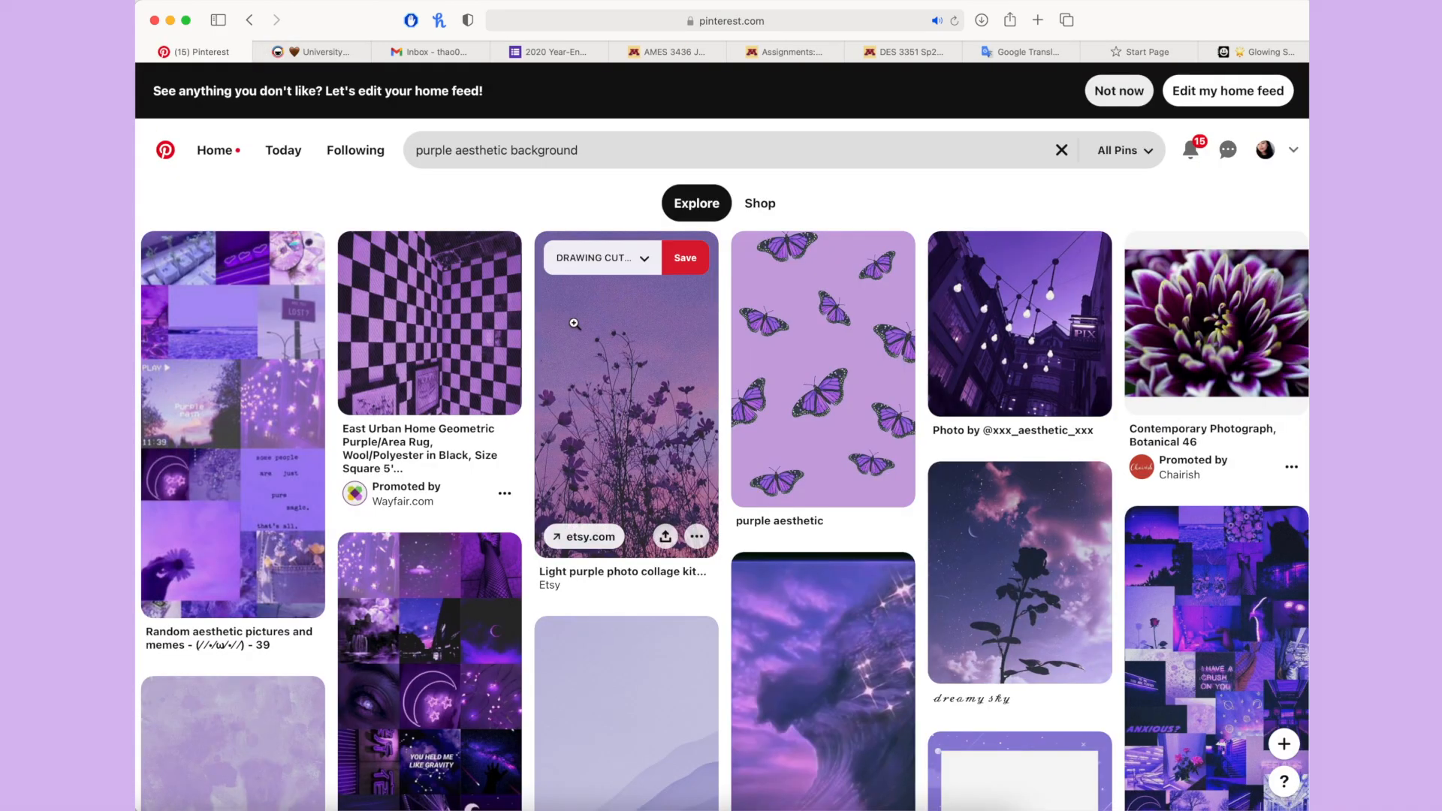
- Browse the purple aesthetic background pins on Pinterest and open the "dreamy sky" rose pin
scroll(981, 368, down, 3)
scroll(982, 368, down, 1)
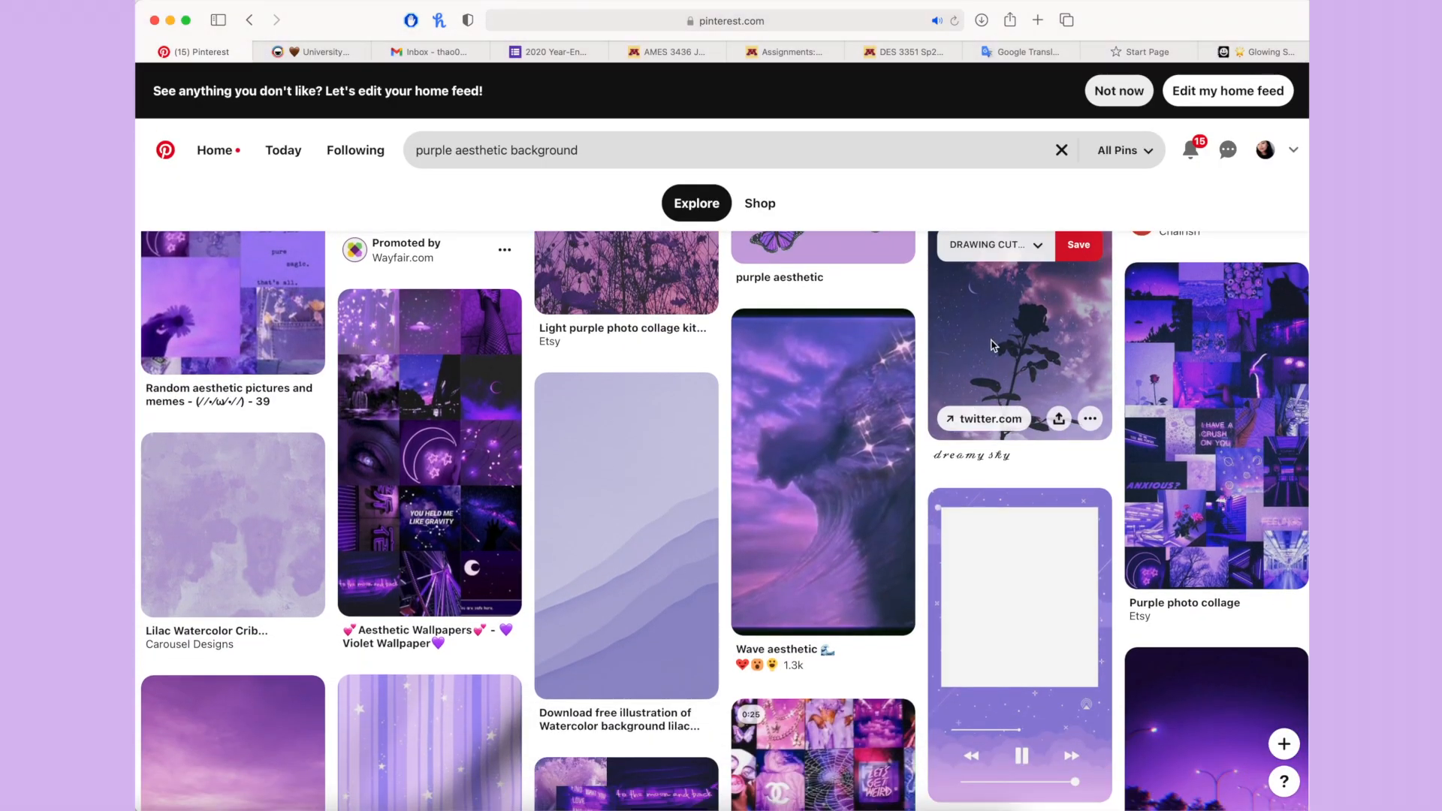
click(992, 345)
click(764, 229)
click(751, 270)
key(Return)
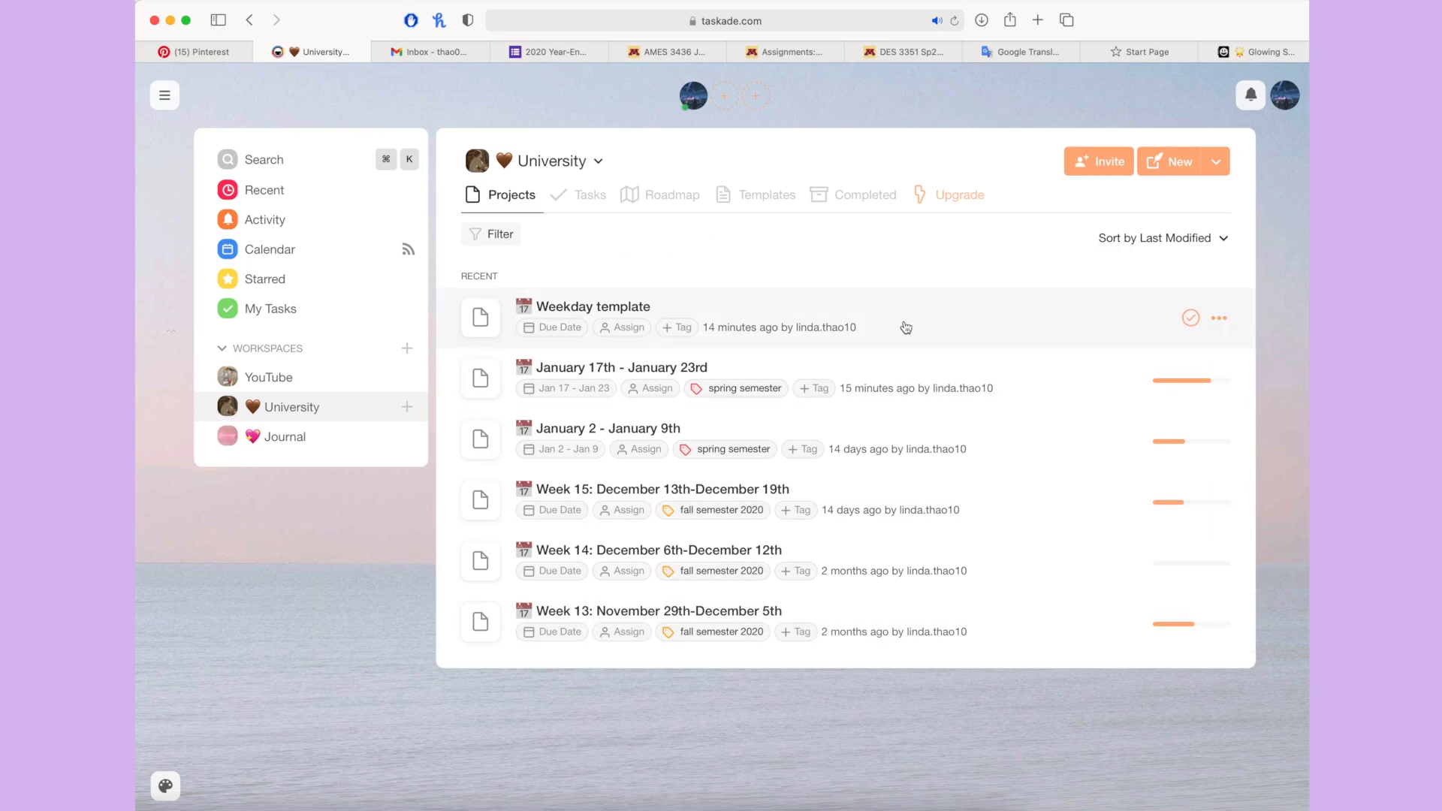
- Try to add a new pink tag named "spring semester" to the Weekday template project
click(683, 336)
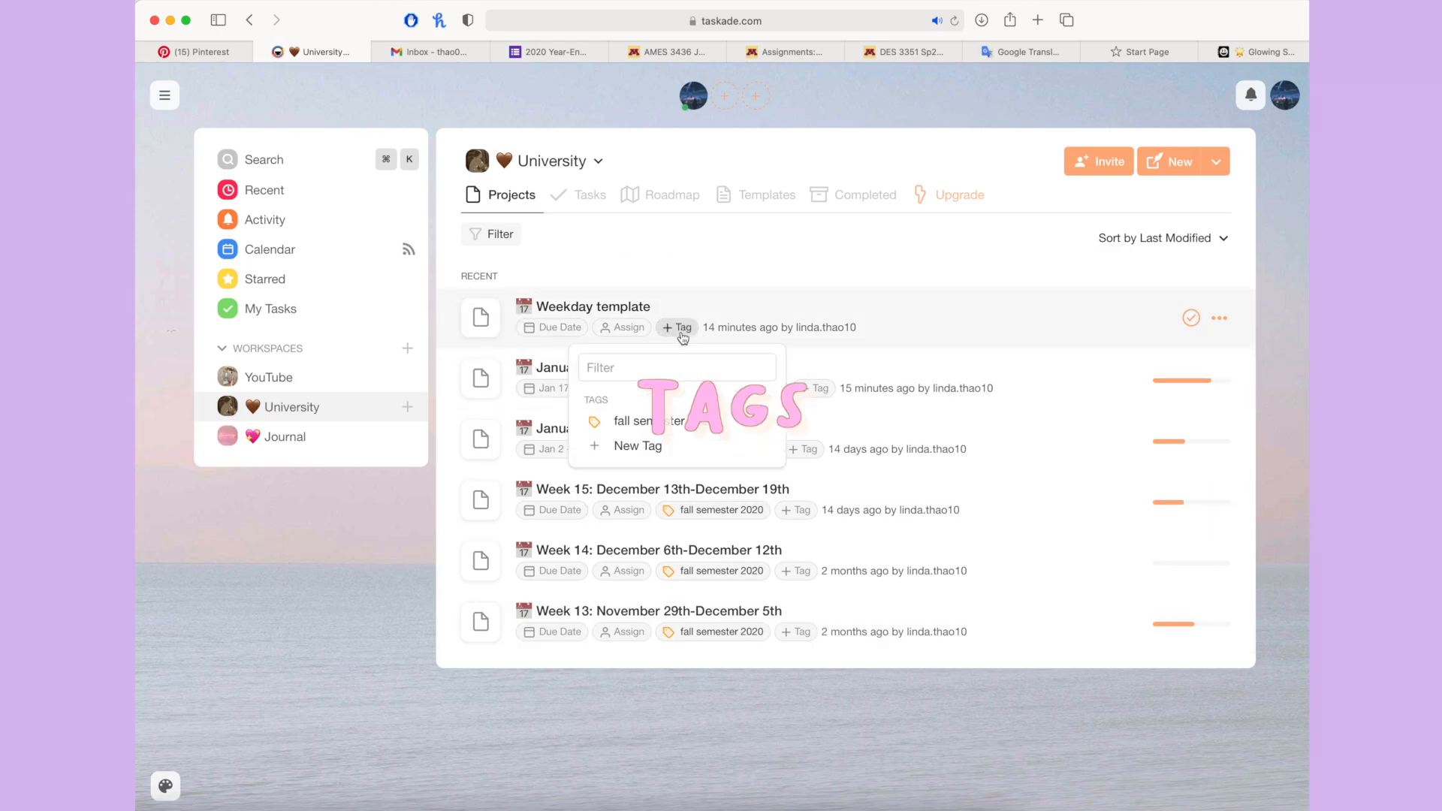
click(699, 458)
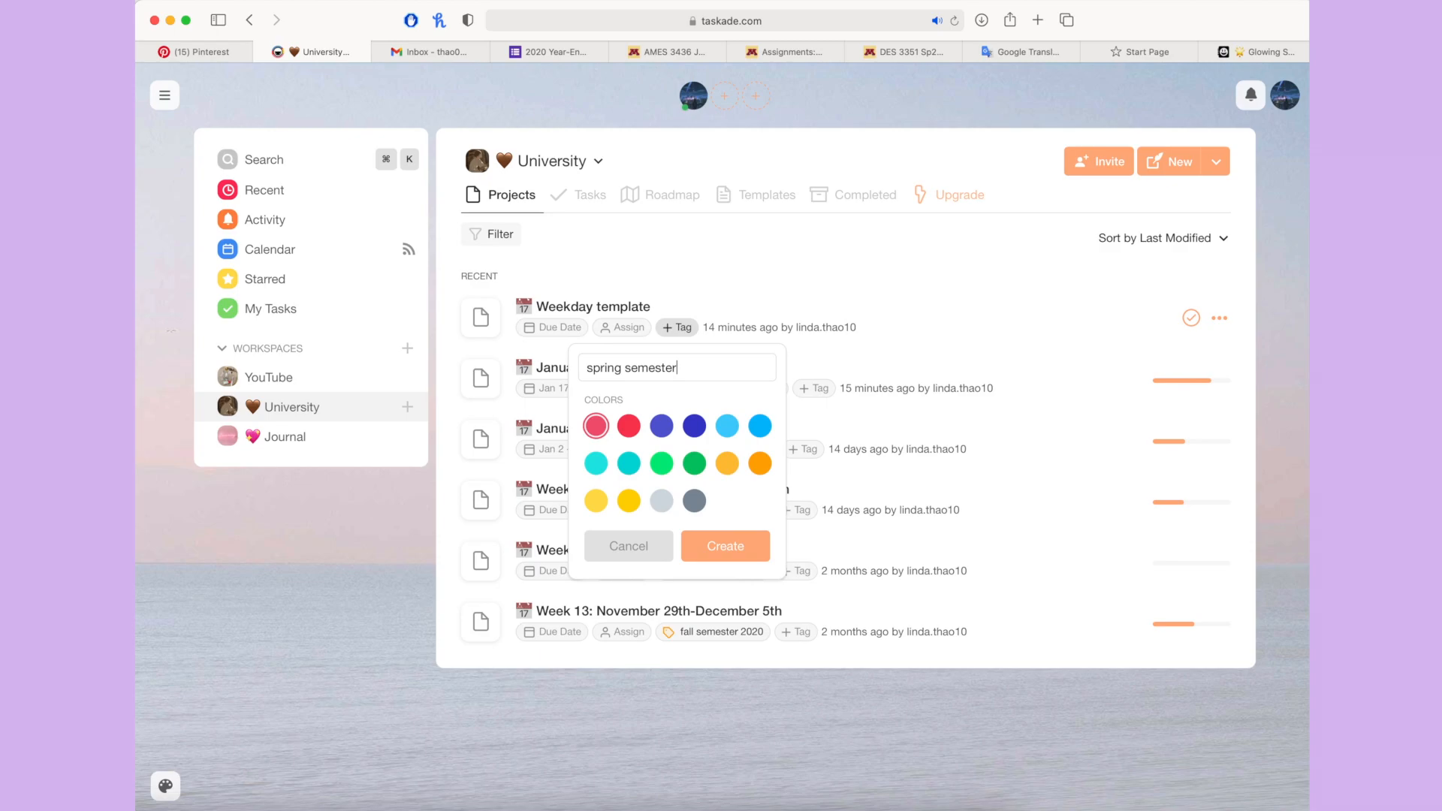
click(726, 547)
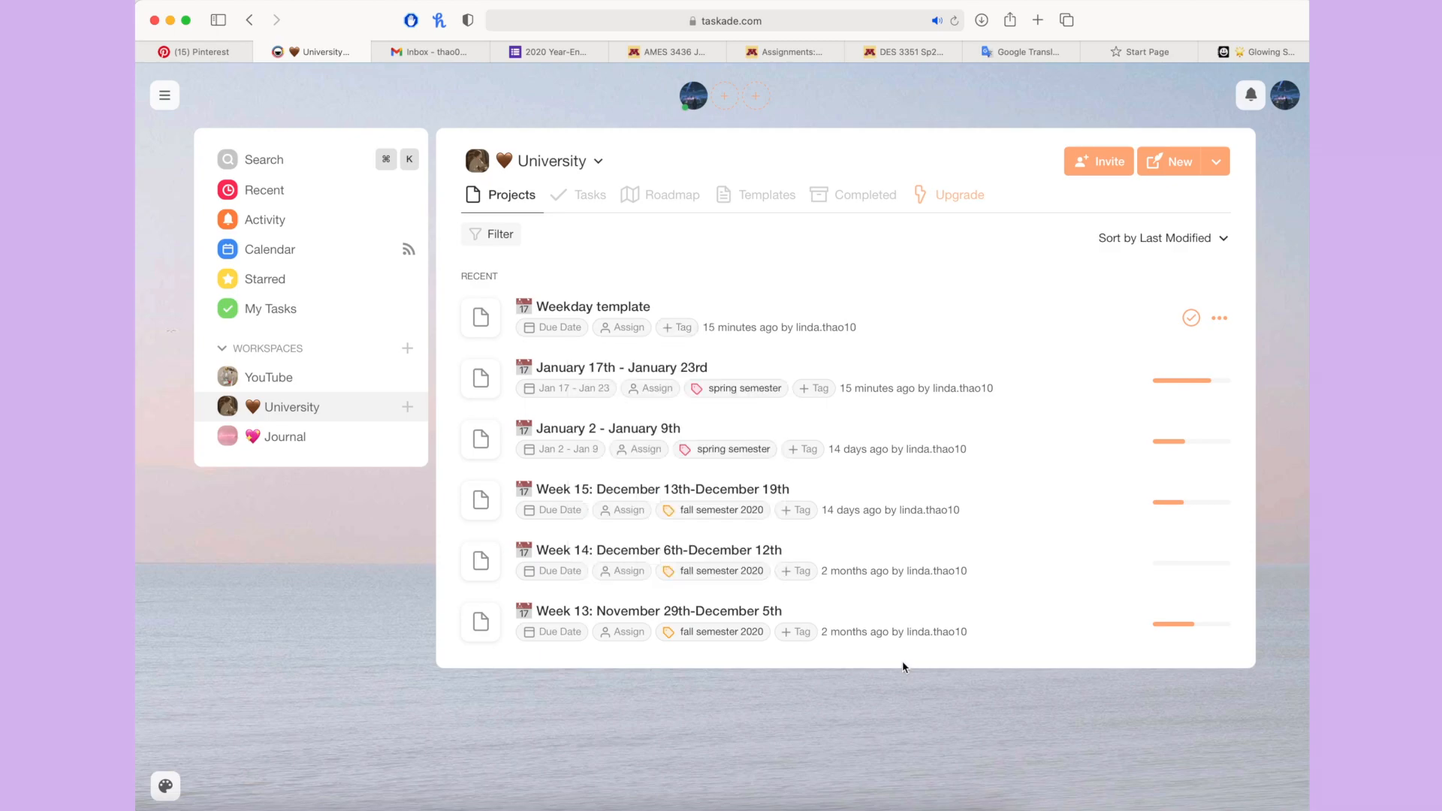
- Filter the University projects by the spring semester tag and clear the filter again
click(739, 389)
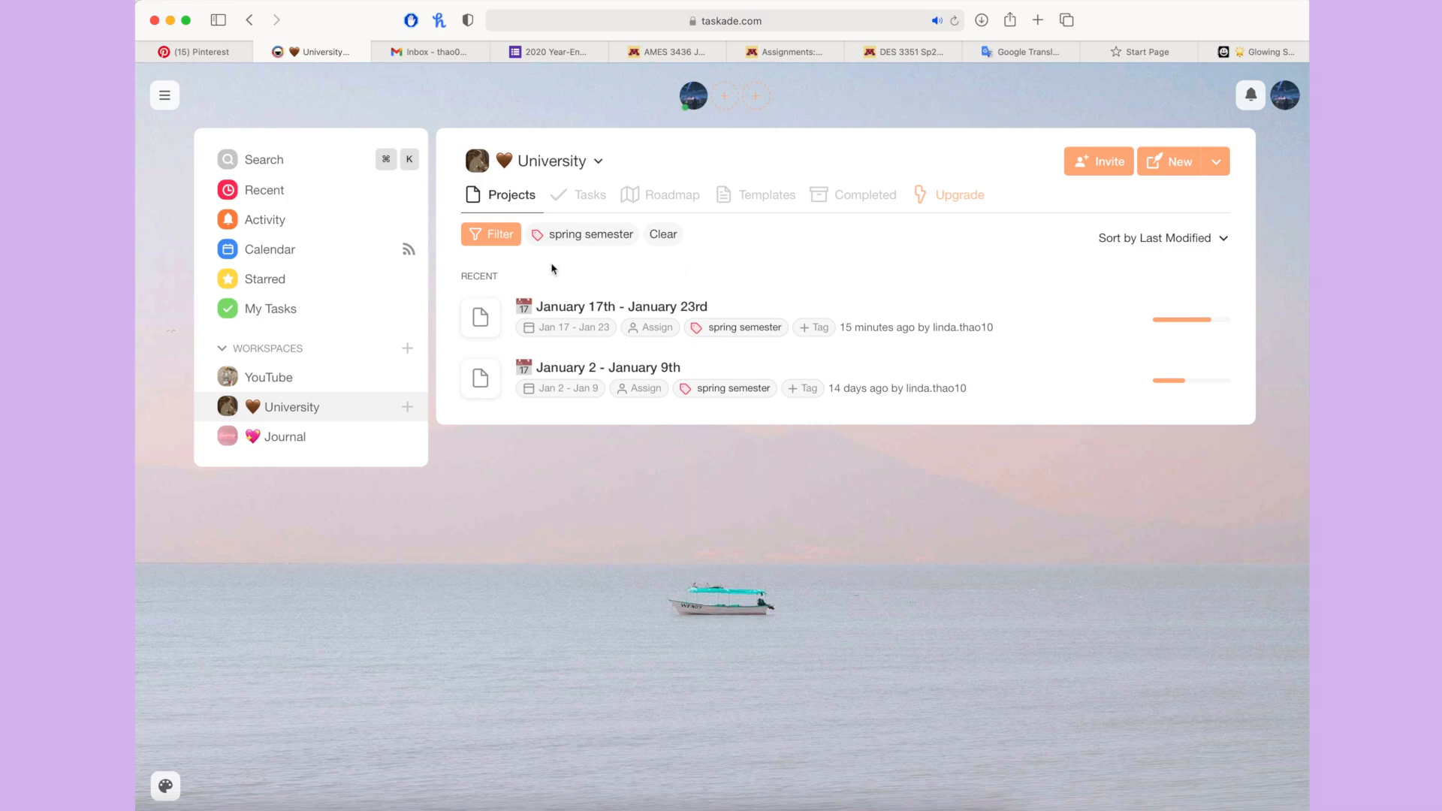
click(674, 240)
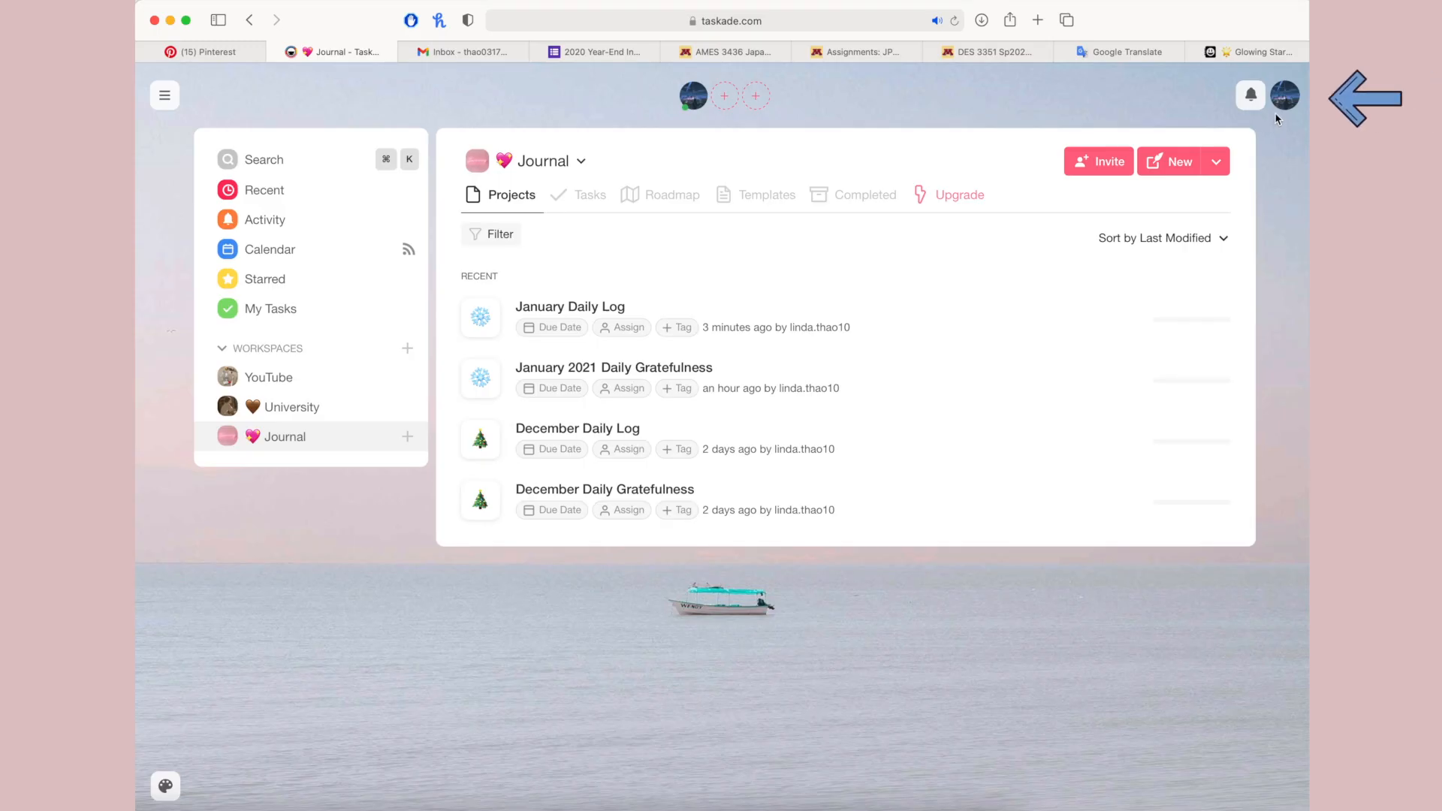
- Open the Taskade template gallery from the account options and look through the Planning templates
click(1282, 99)
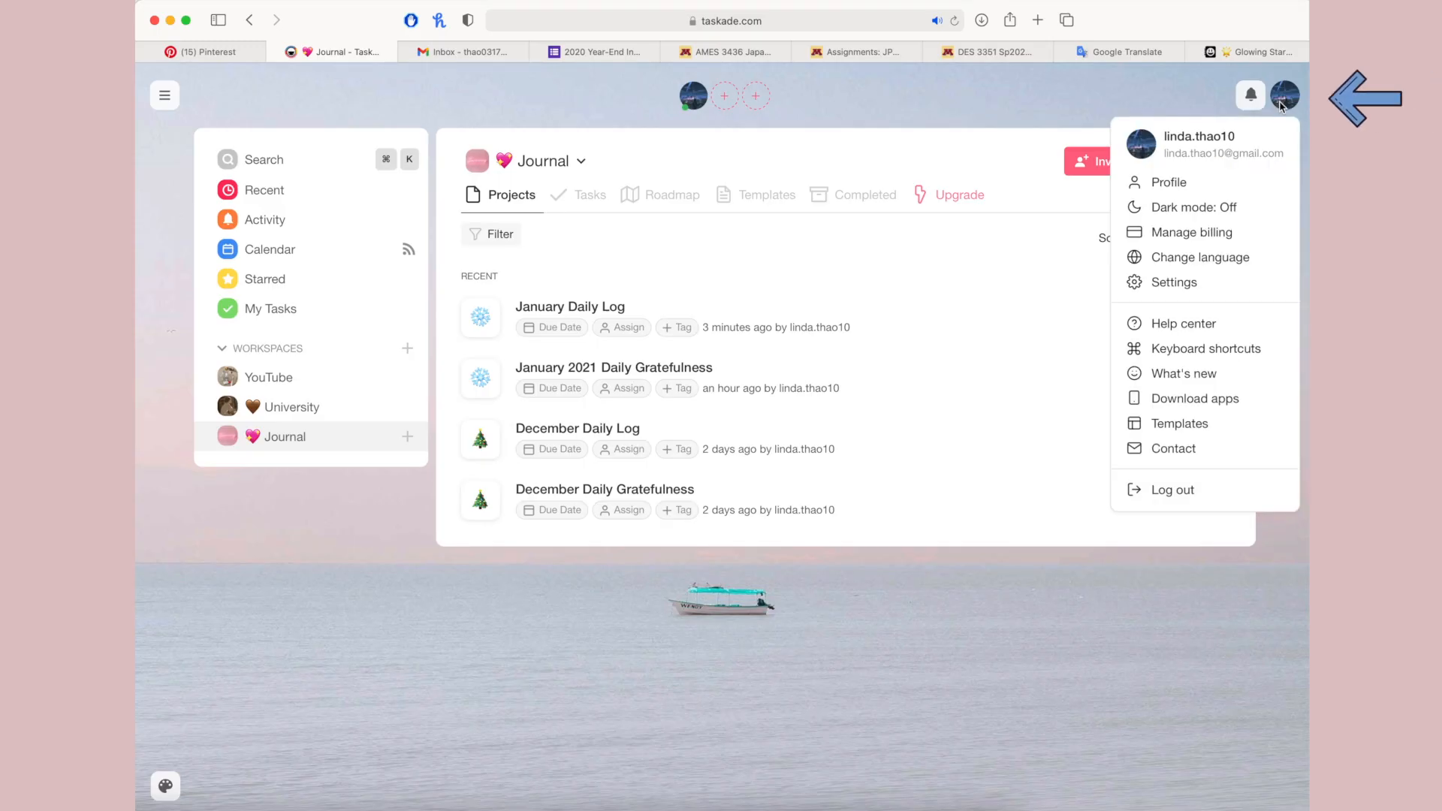
click(1224, 424)
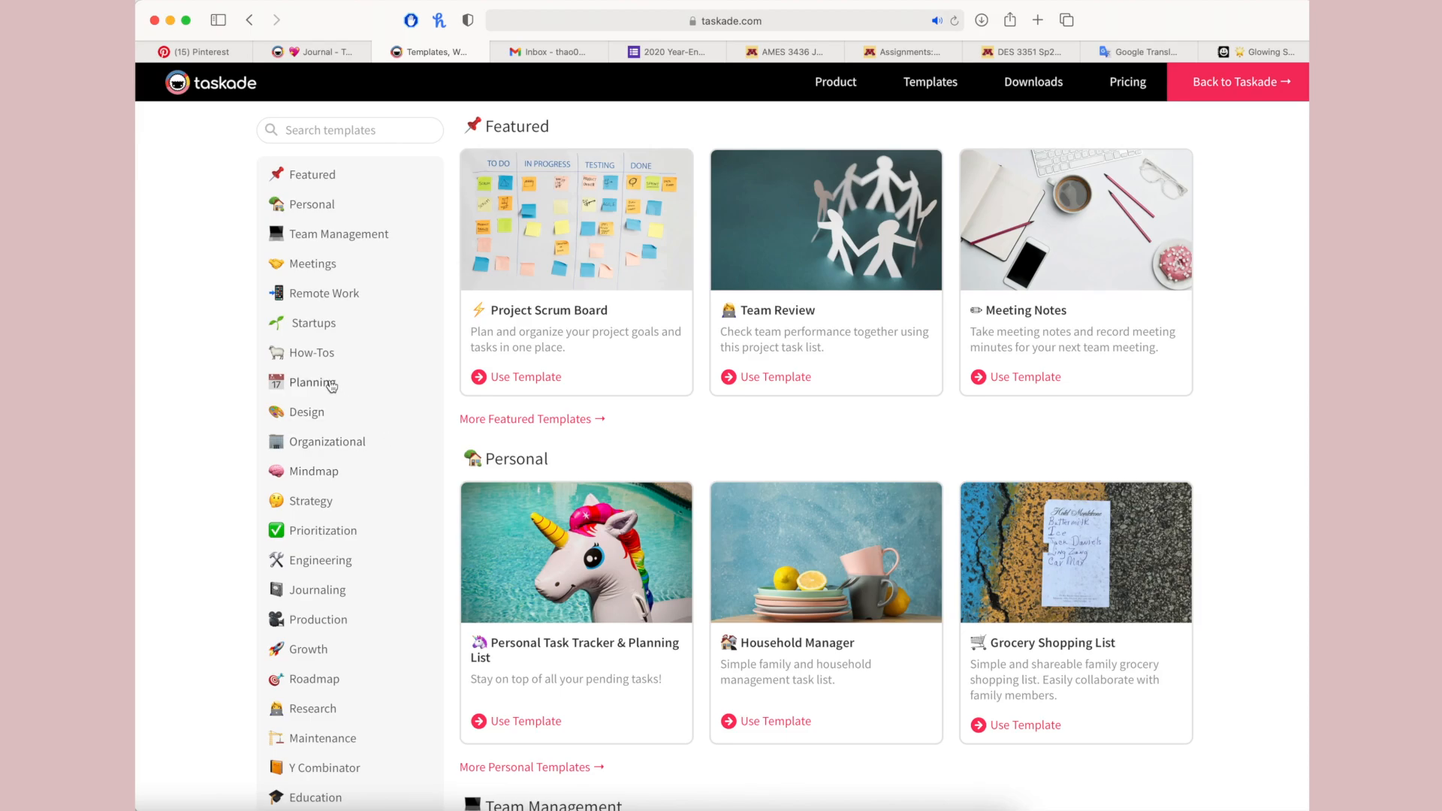
click(330, 383)
scroll(521, 411, down, 3)
scroll(529, 418, up, 3)
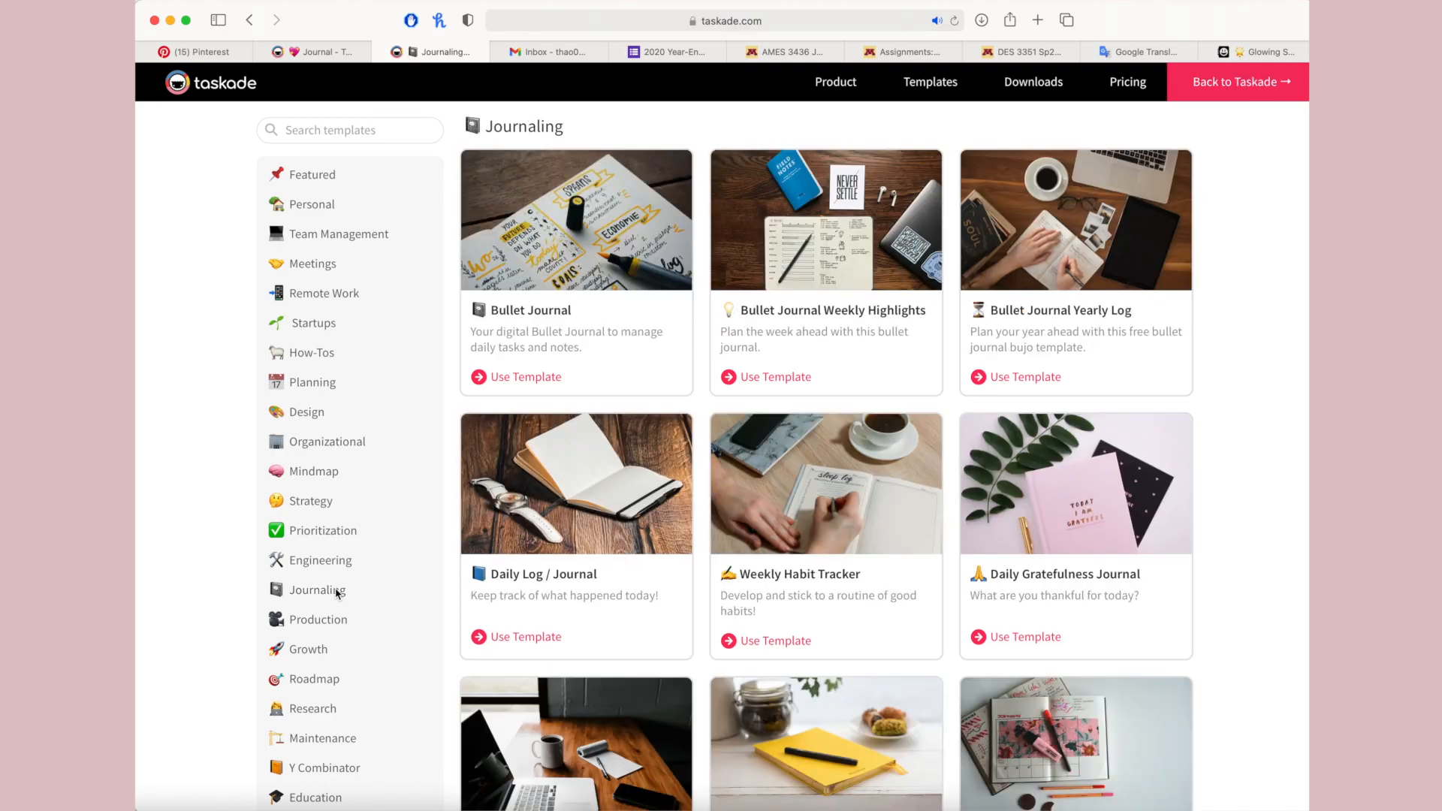
- Preview the Daily Log / Journal template in the Journaling category and use it in the Journal workspace
scroll(446, 582, down, 3)
click(602, 444)
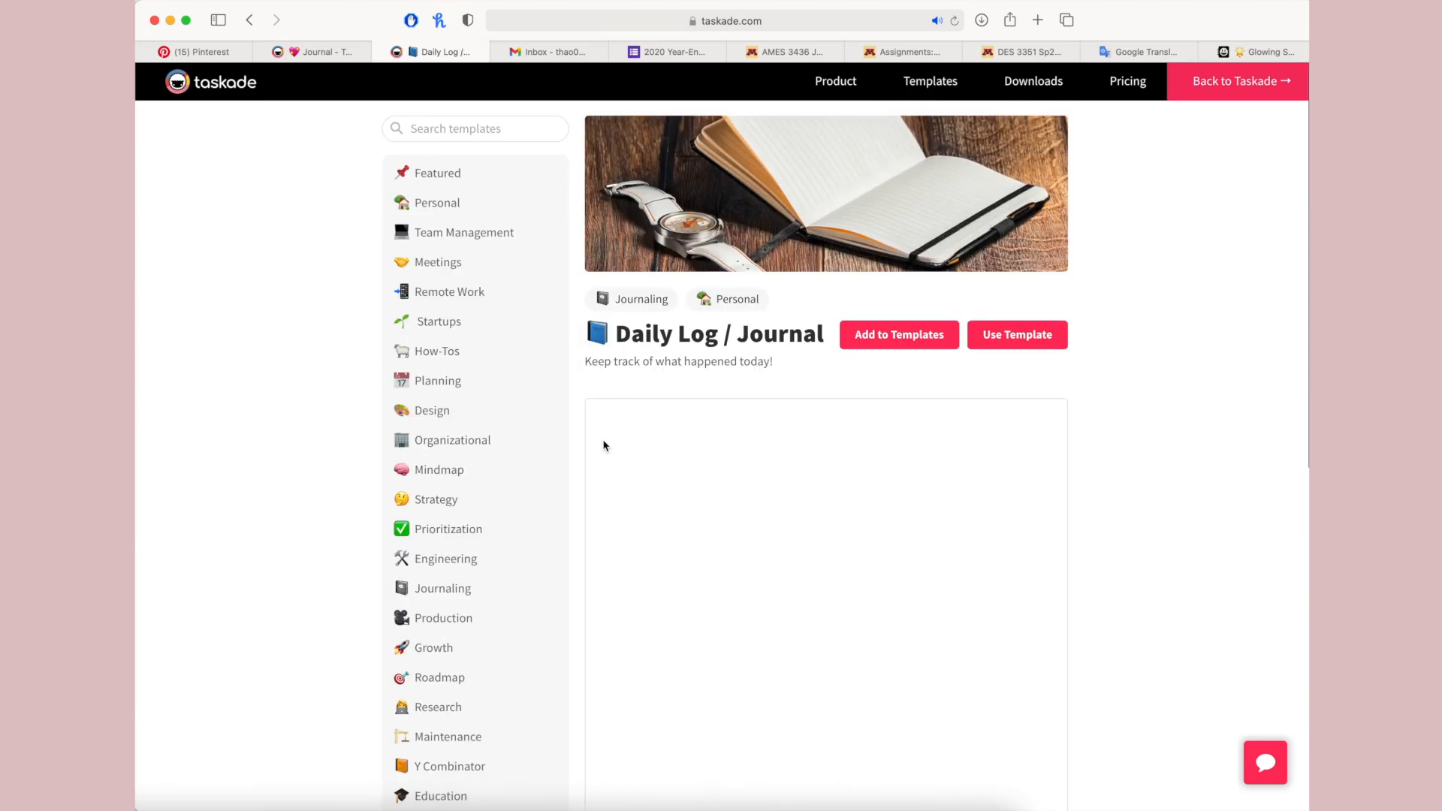
scroll(606, 446, down, 2)
scroll(605, 446, down, 2)
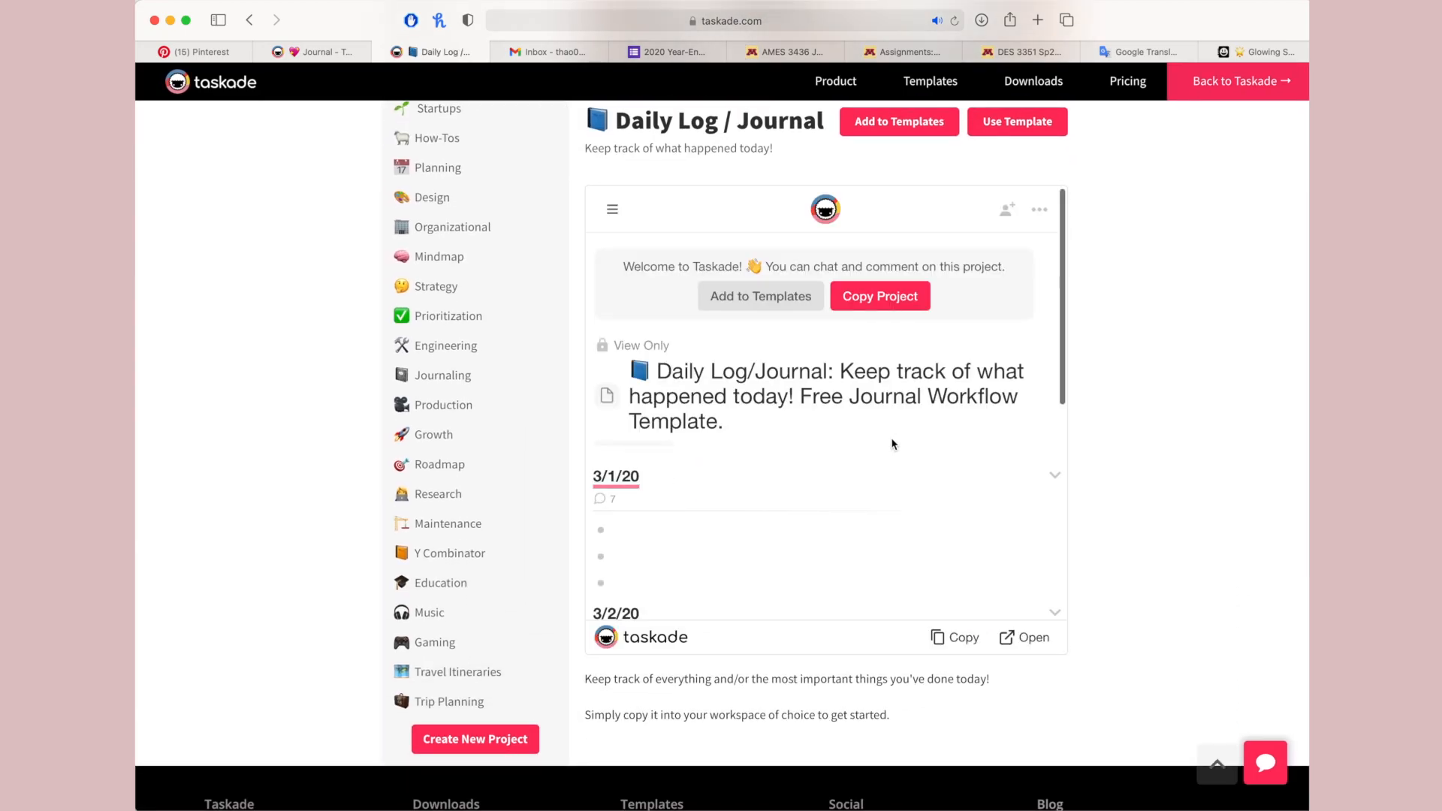
scroll(892, 443, down, 7)
scroll(892, 443, up, 5)
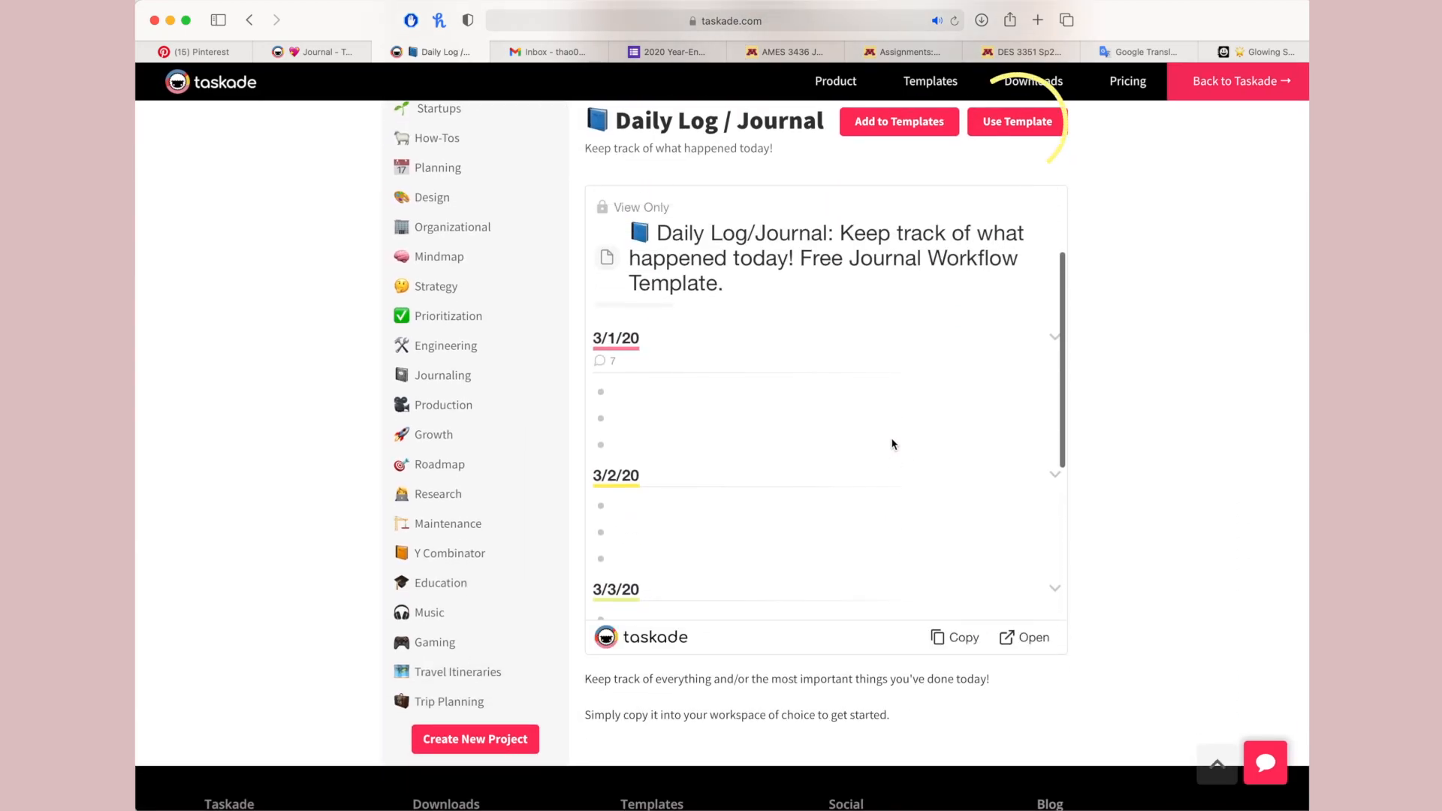
scroll(856, 183, up, 1)
click(1000, 173)
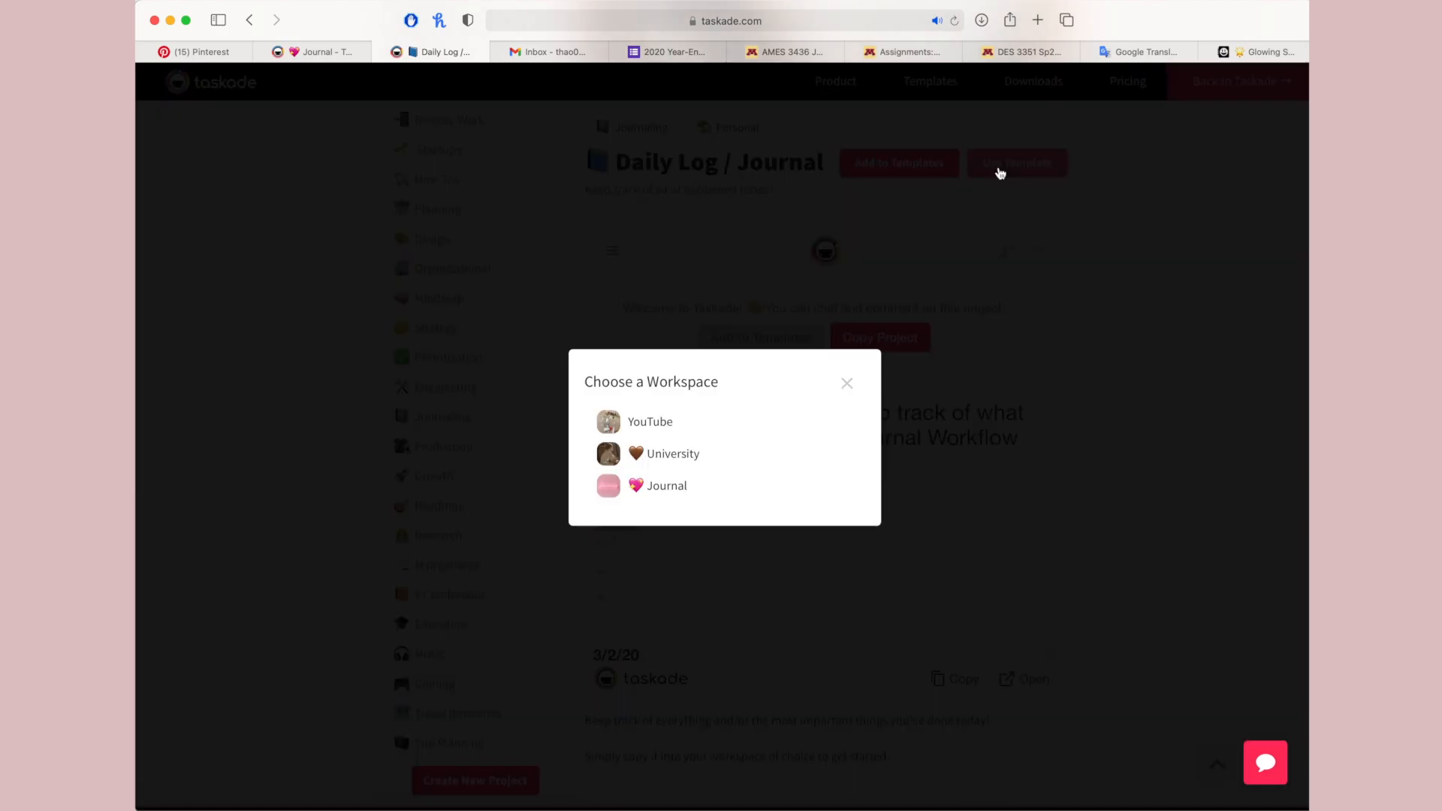
click(709, 486)
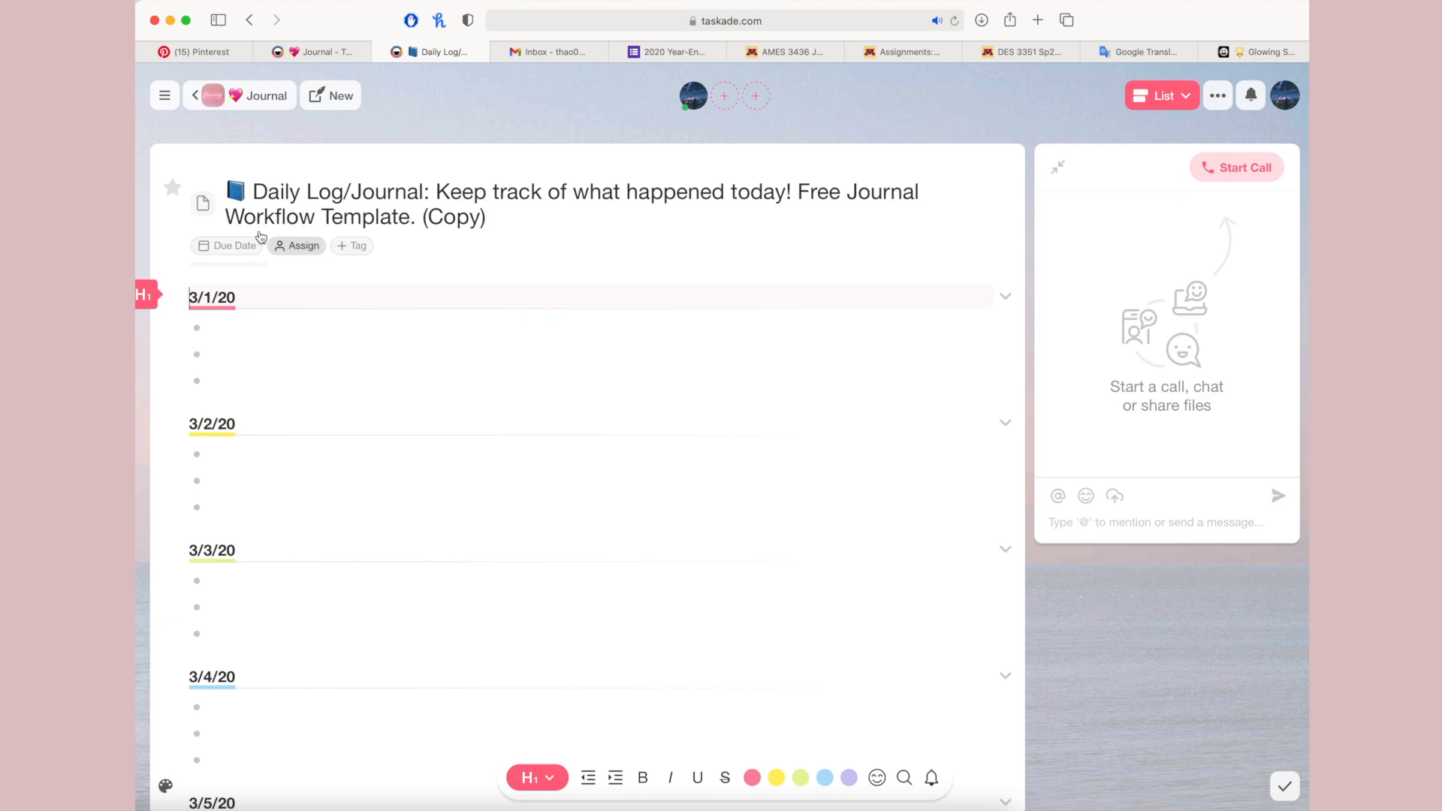
- Shorten the copied project's title by deleting the text after "Daily Log" and the book emoji
click(259, 193)
drag(343, 192, 490, 217)
key(BackSpace)
click(250, 192)
key(BackSpace)
- Change the block format of the 3/1/20 heading in the daily log
click(218, 303)
click(550, 779)
click(517, 711)
click(338, 443)
click(354, 566)
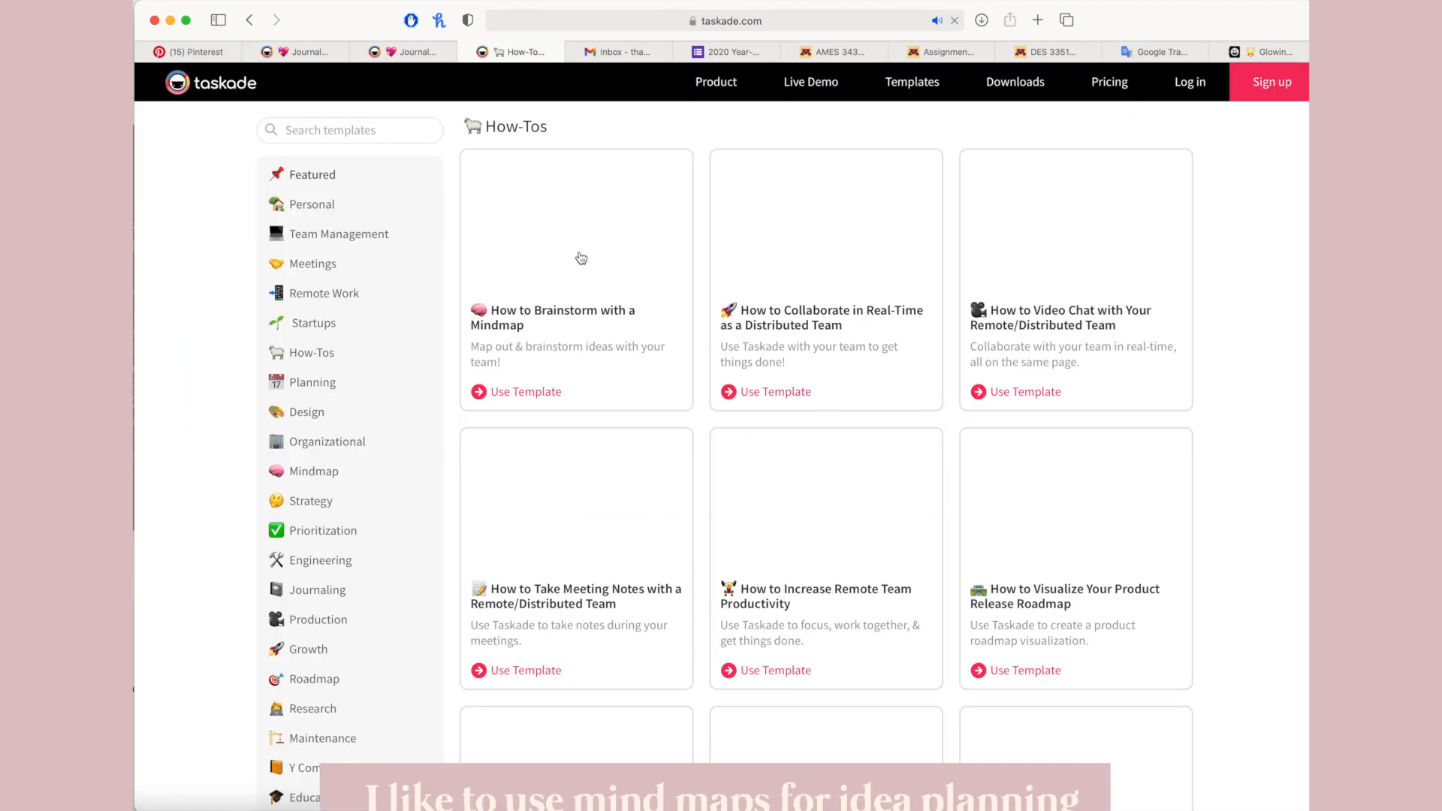
- Preview the How to Brainstorm with a Mindmap template and the Pre-Production Checklist from the Production category
click(581, 257)
scroll(754, 355, down, 3)
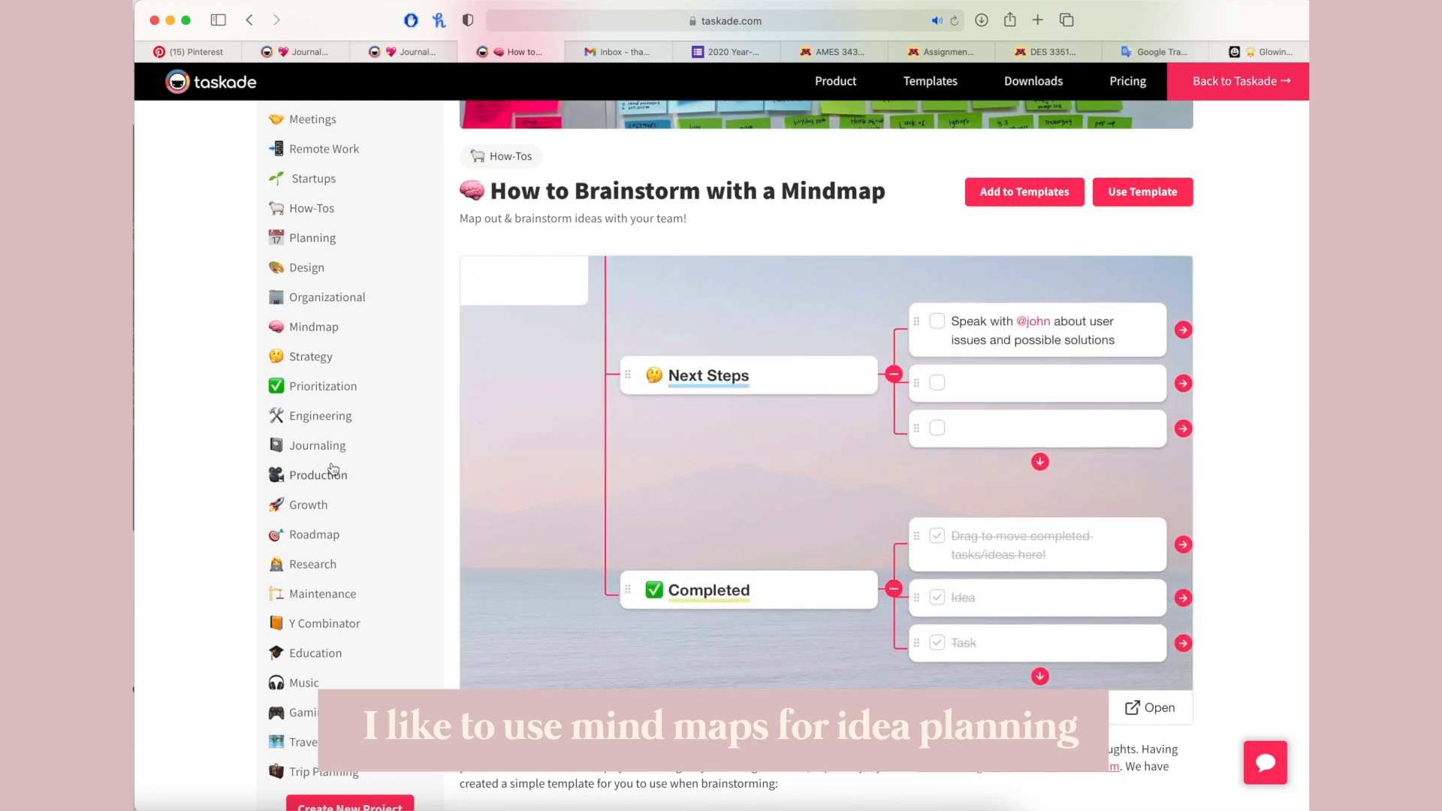
click(334, 472)
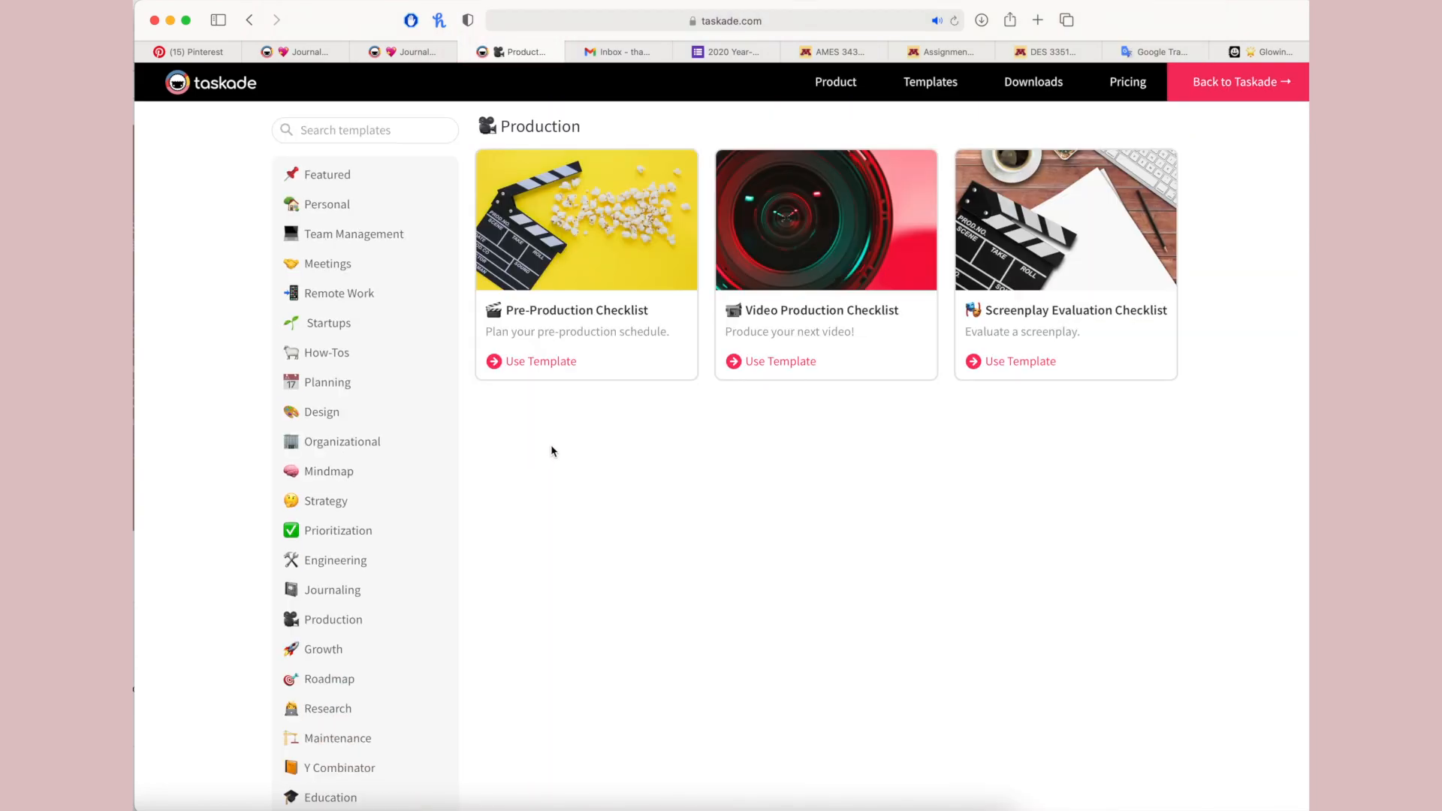
click(592, 316)
scroll(592, 317, down, 3)
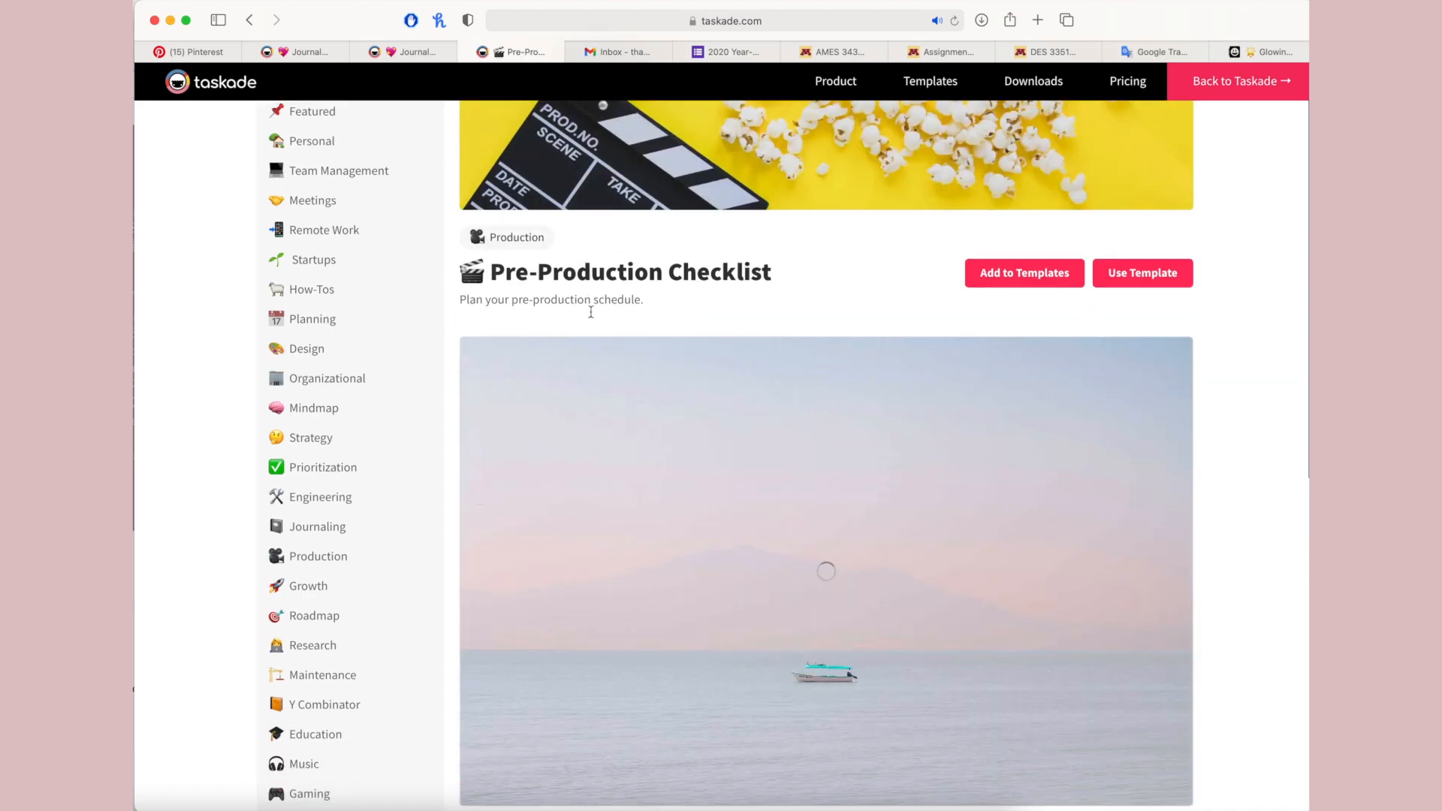
scroll(872, 503, down, 10)
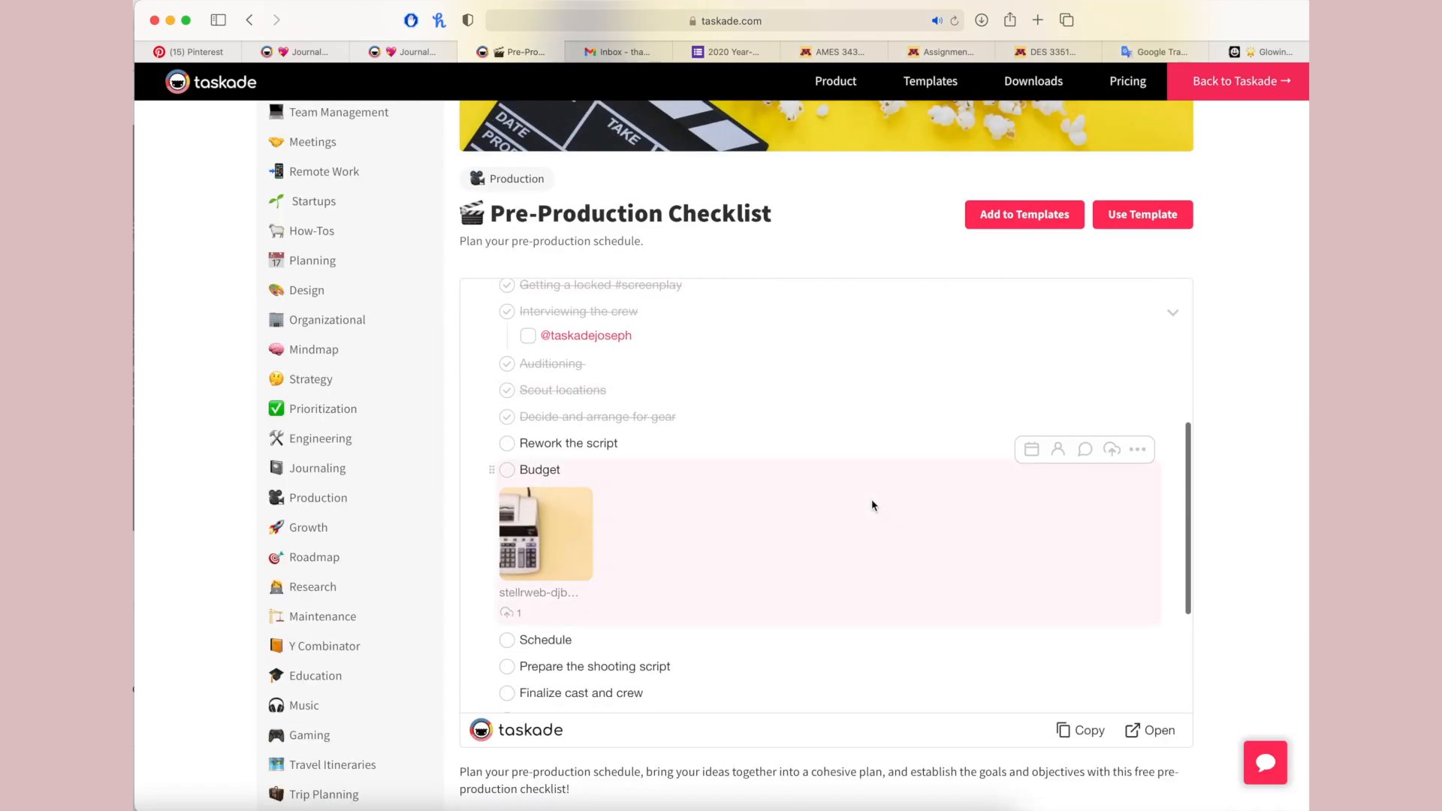
scroll(871, 504, up, 2)
scroll(871, 505, down, 1)
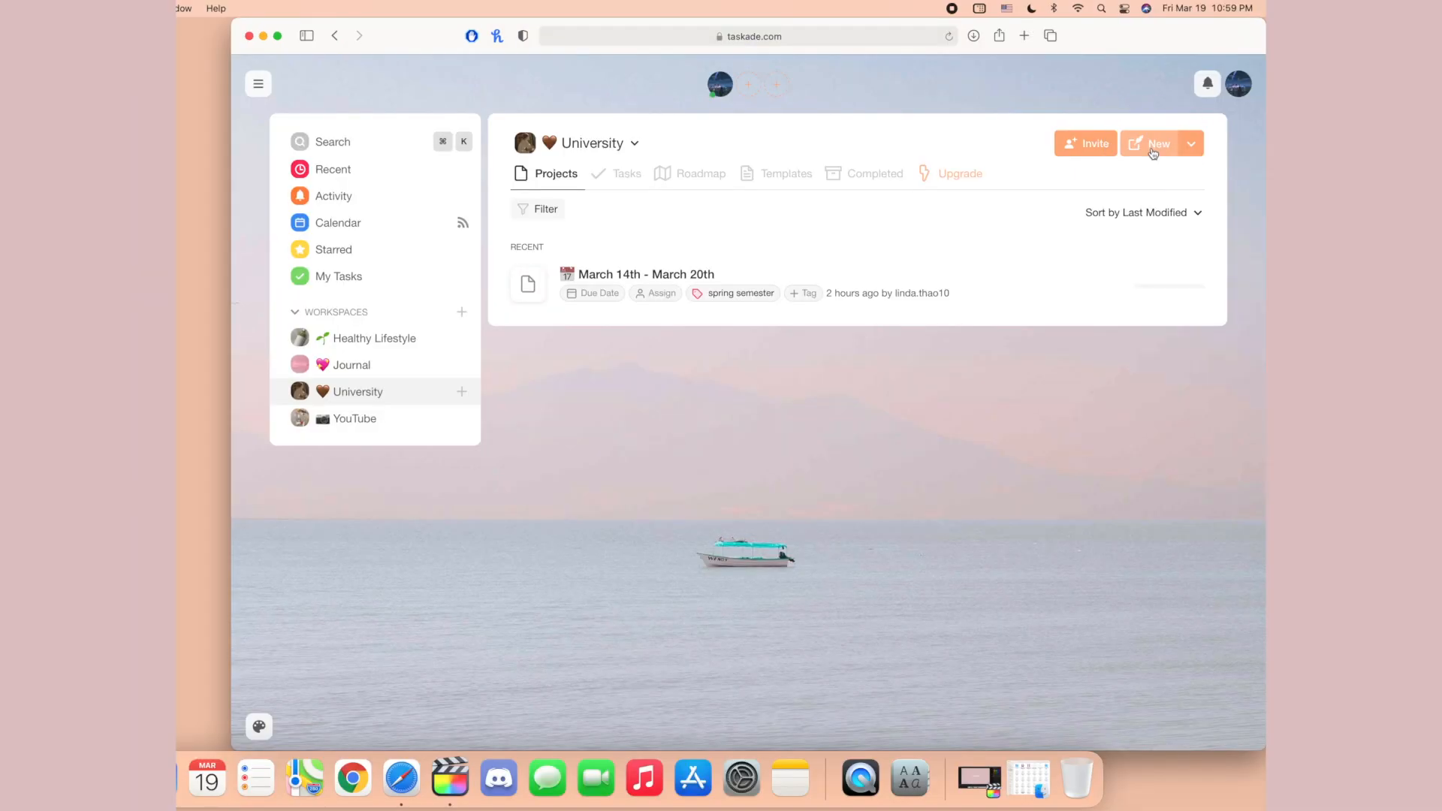
- Start a new project in the University workspace and preview the Weekly Planner template down to its Notes section
click(1153, 149)
click(767, 111)
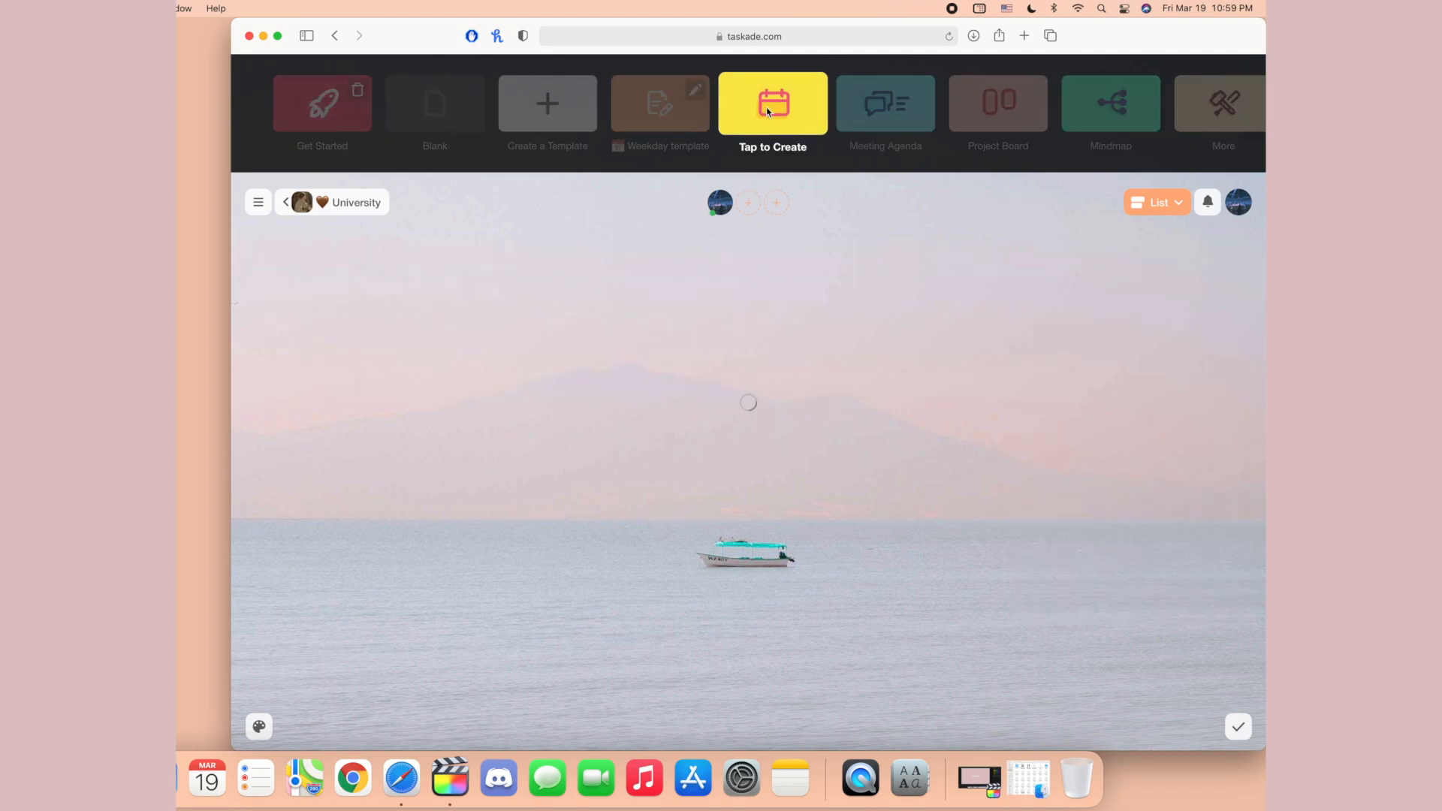
scroll(727, 338, down, 4)
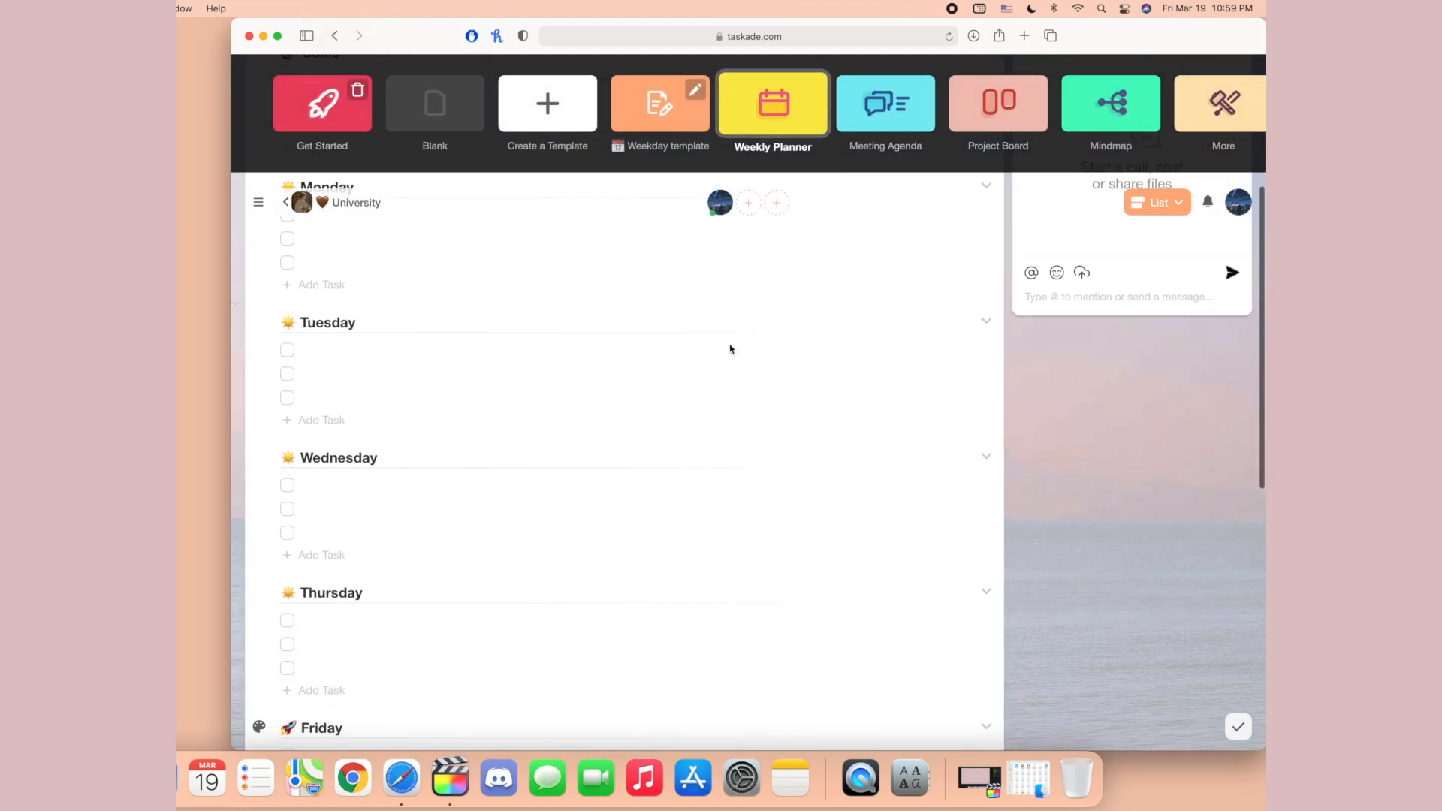
scroll(728, 347, down, 7)
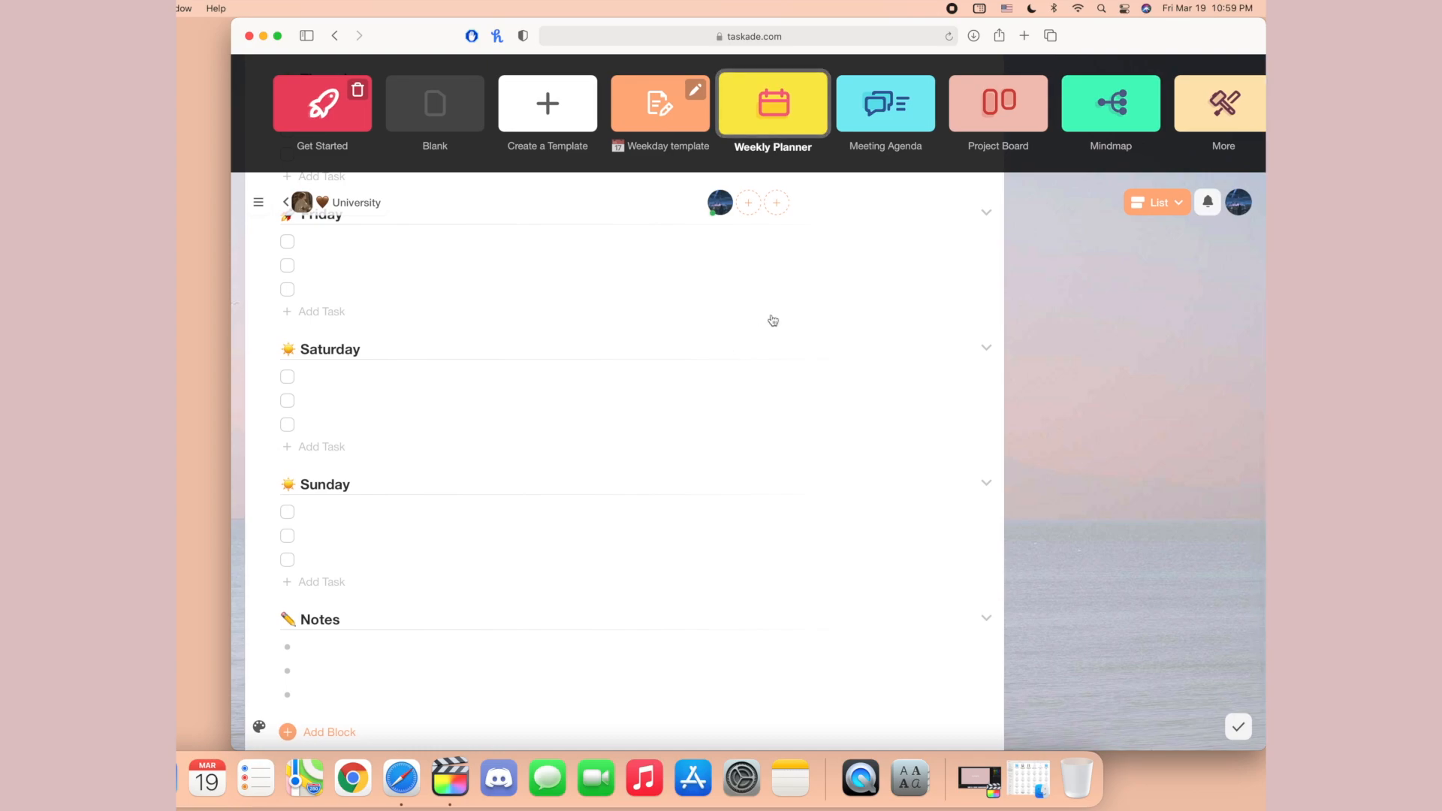
- Preview the Meeting Agenda, Project Board and Mindmap templates for the new project
click(886, 103)
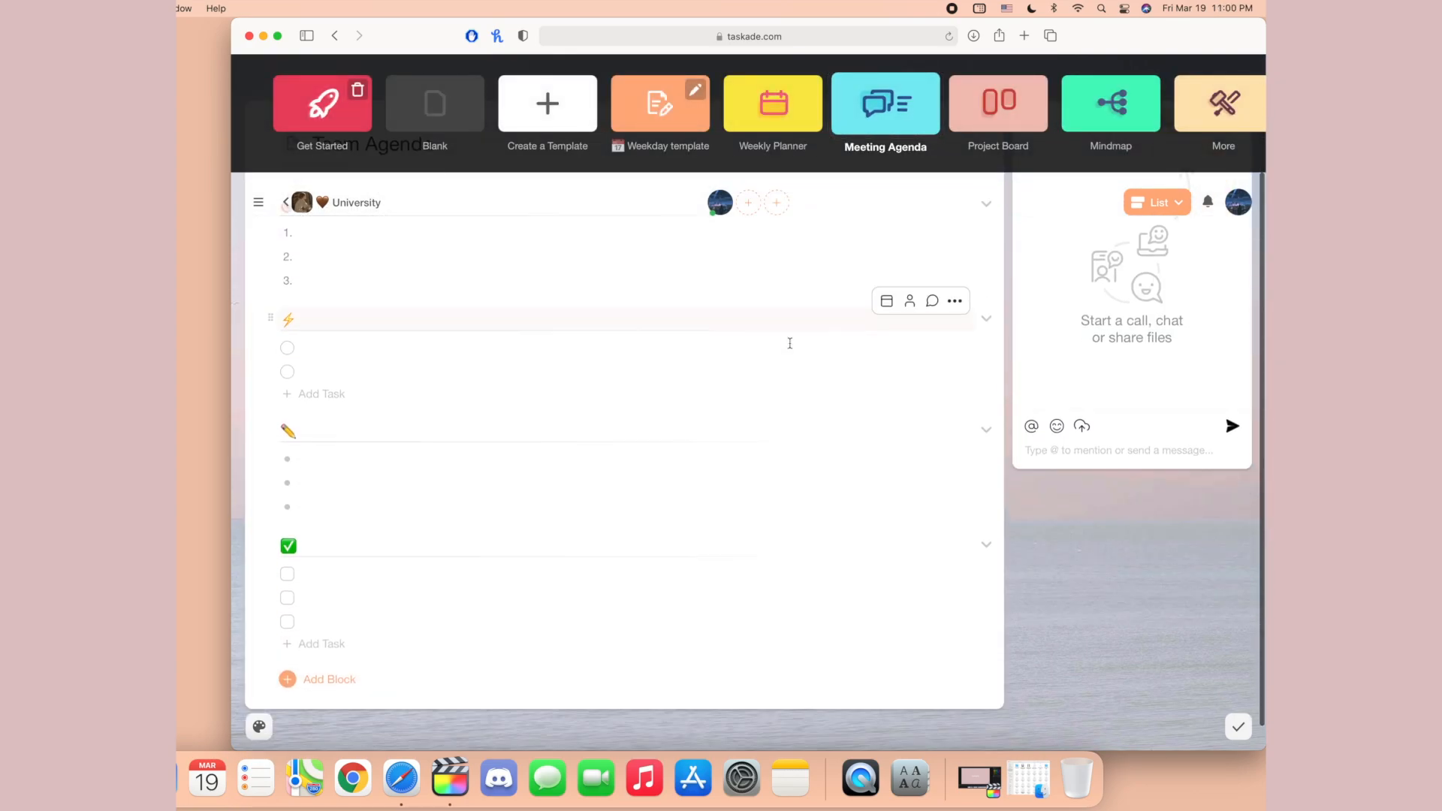
click(970, 126)
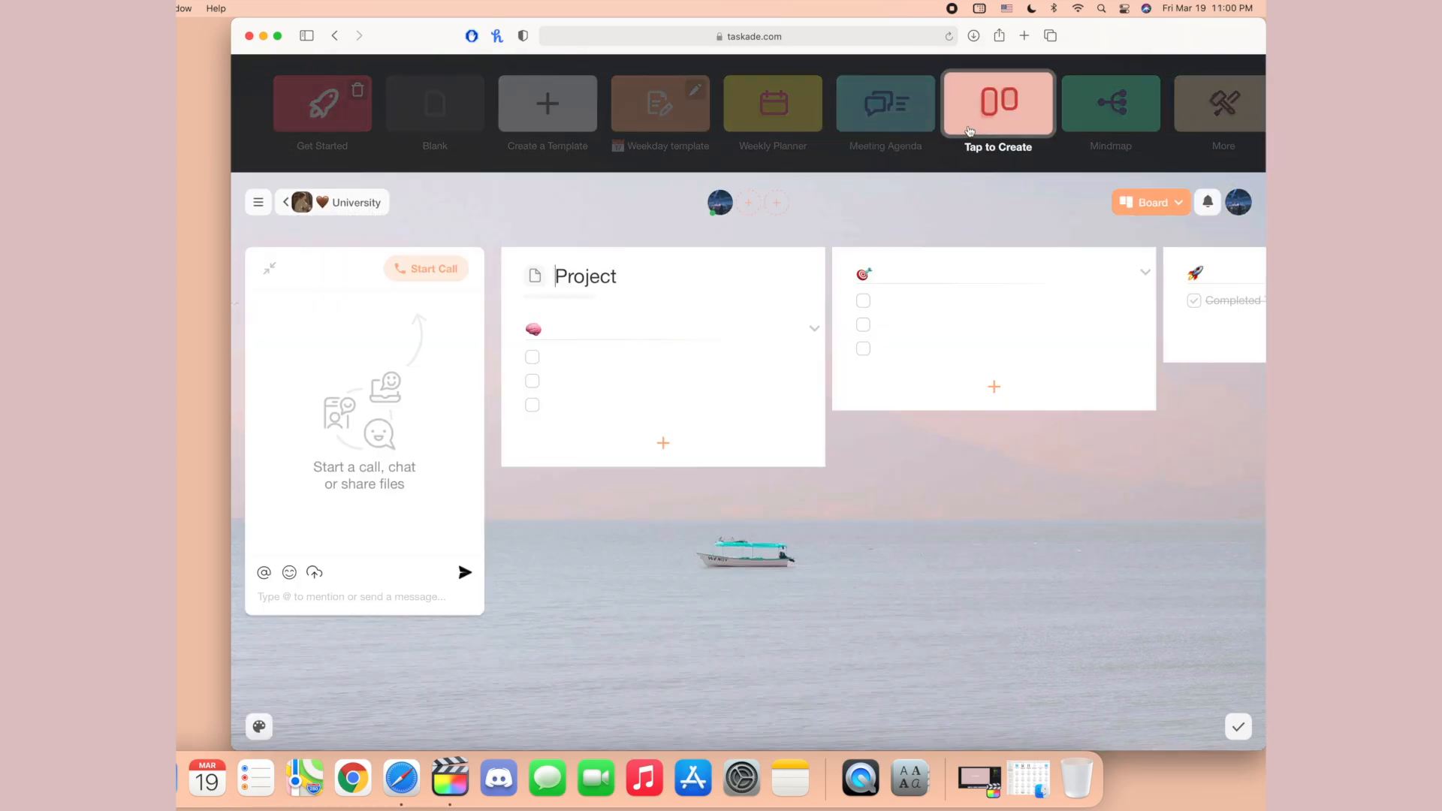
scroll(882, 308, right, 10)
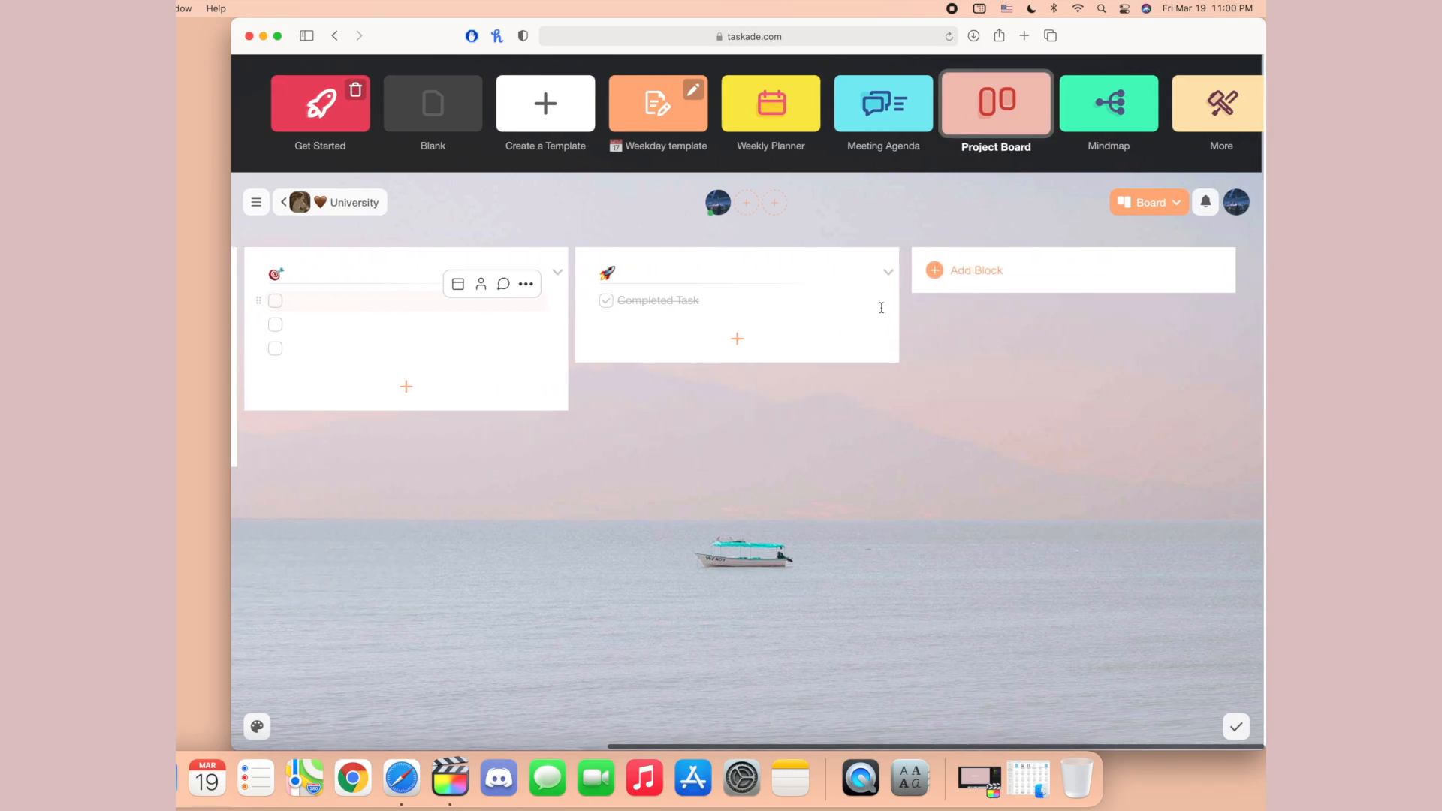
click(1109, 108)
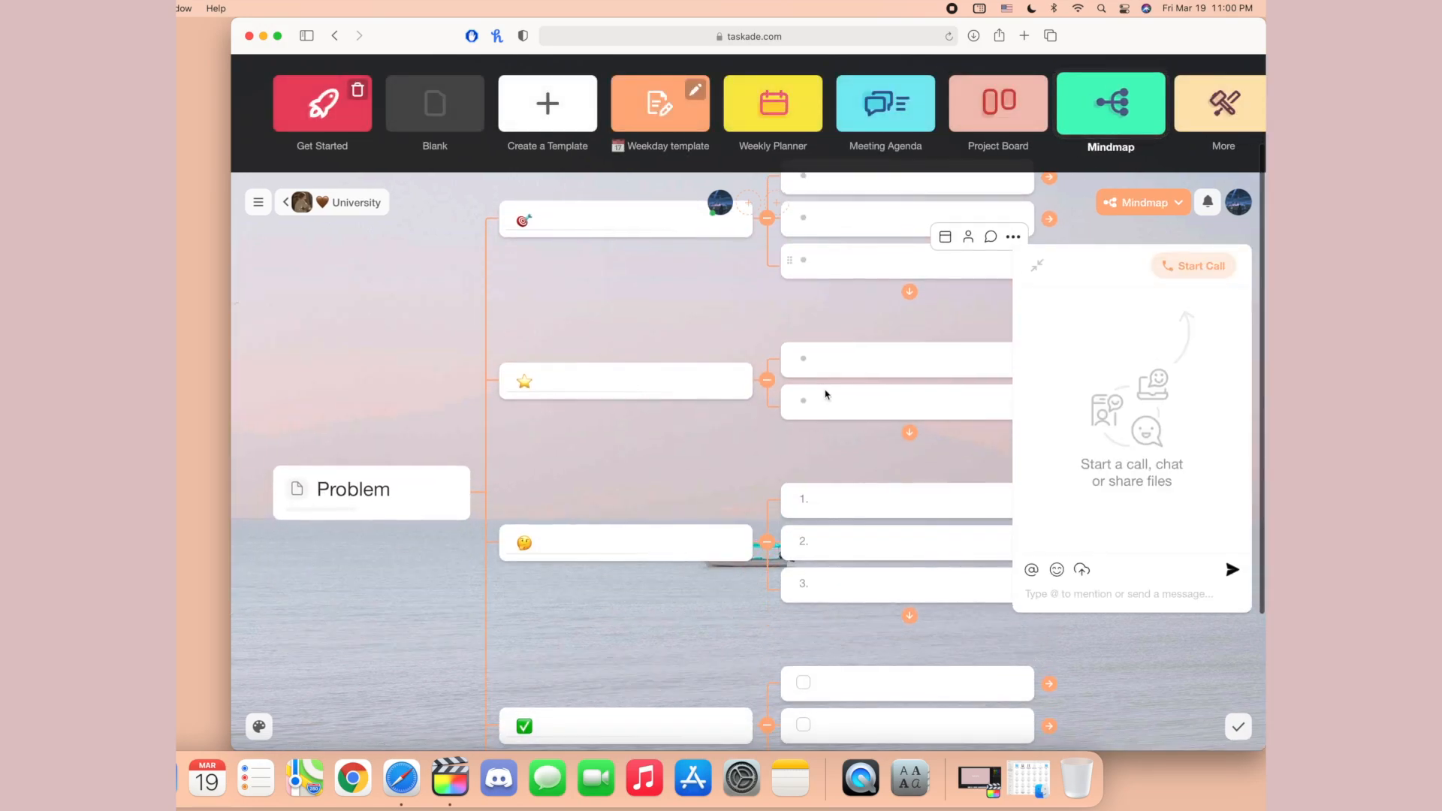
- Open the online gallery for more templates, return to the new University project and choose the Weekday template
click(1182, 122)
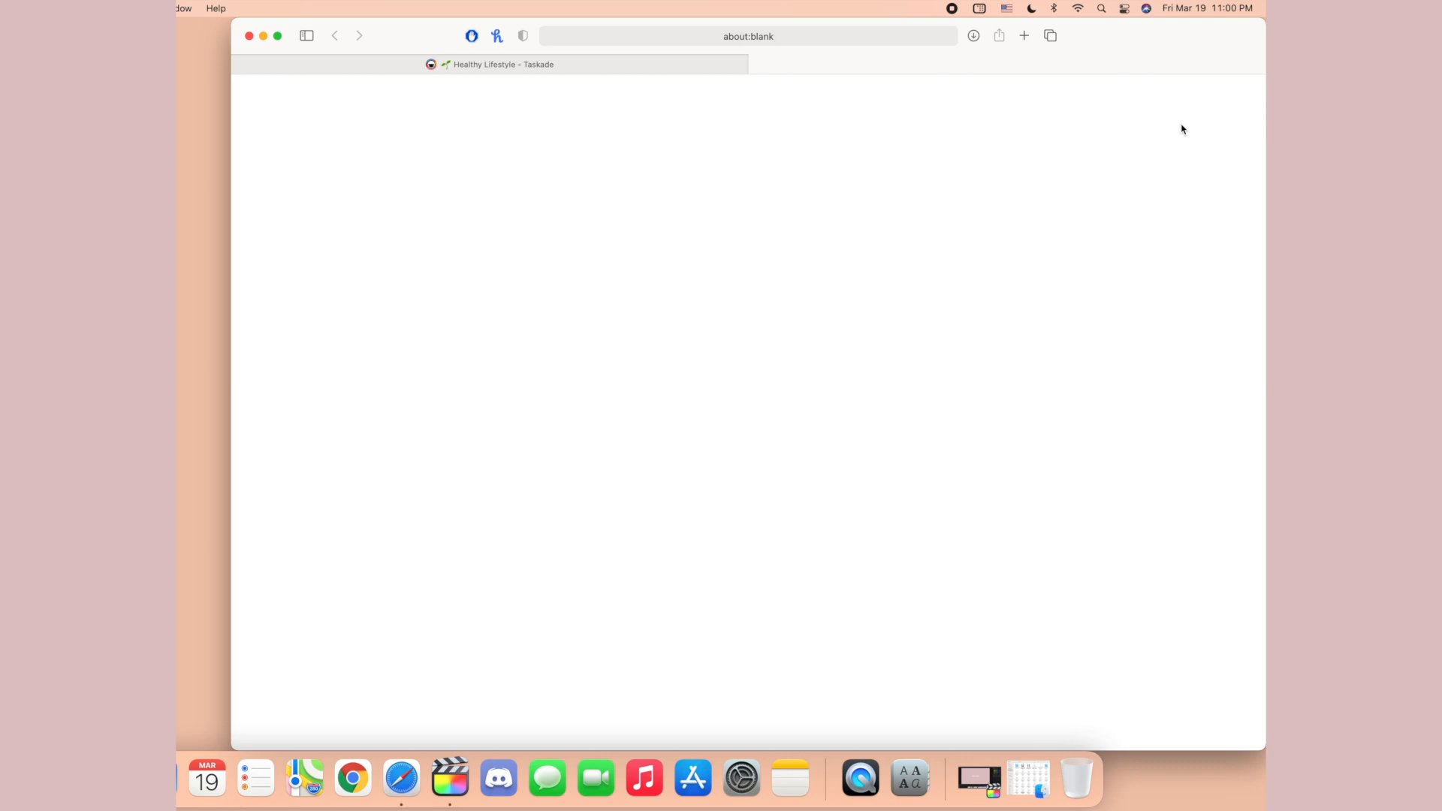
click(654, 64)
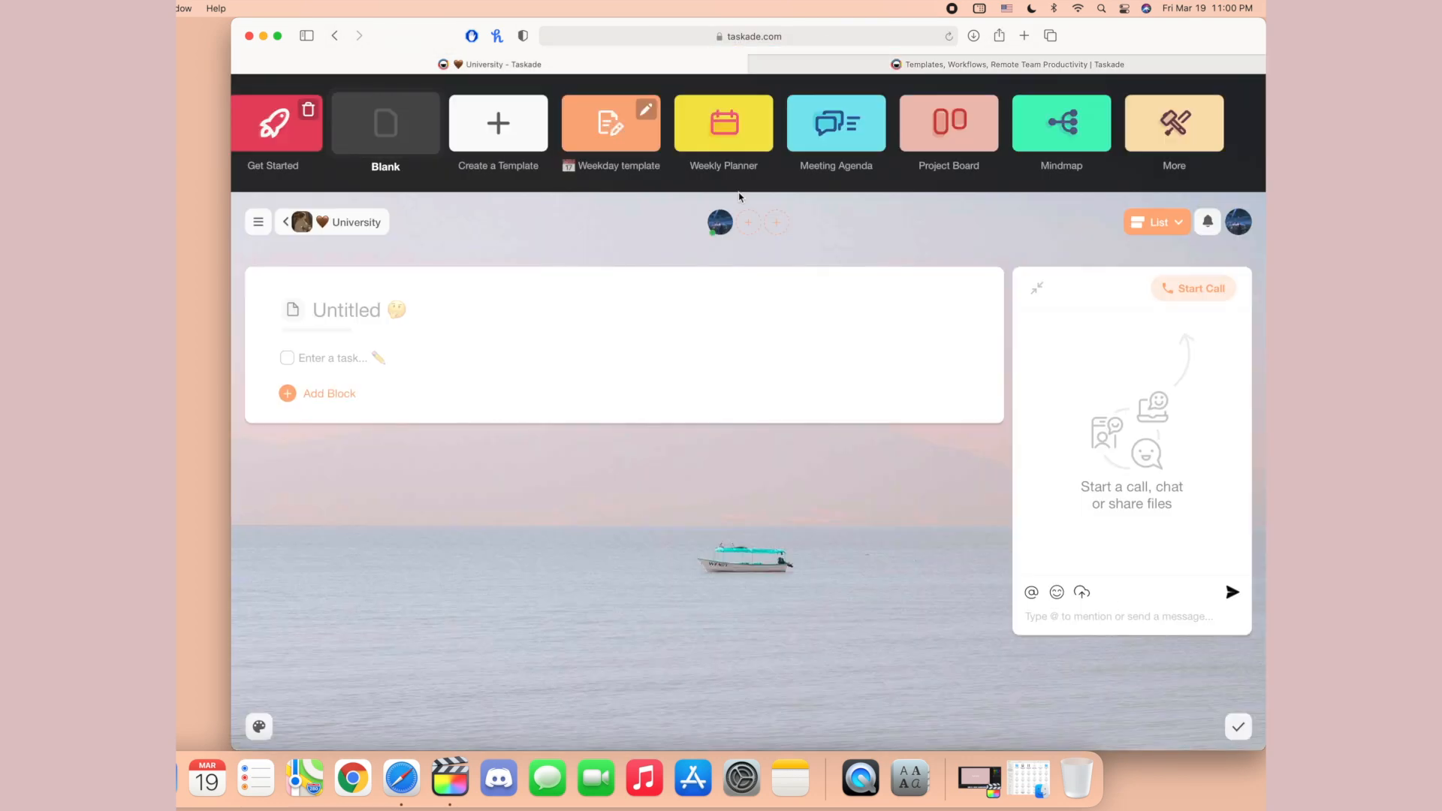
click(655, 140)
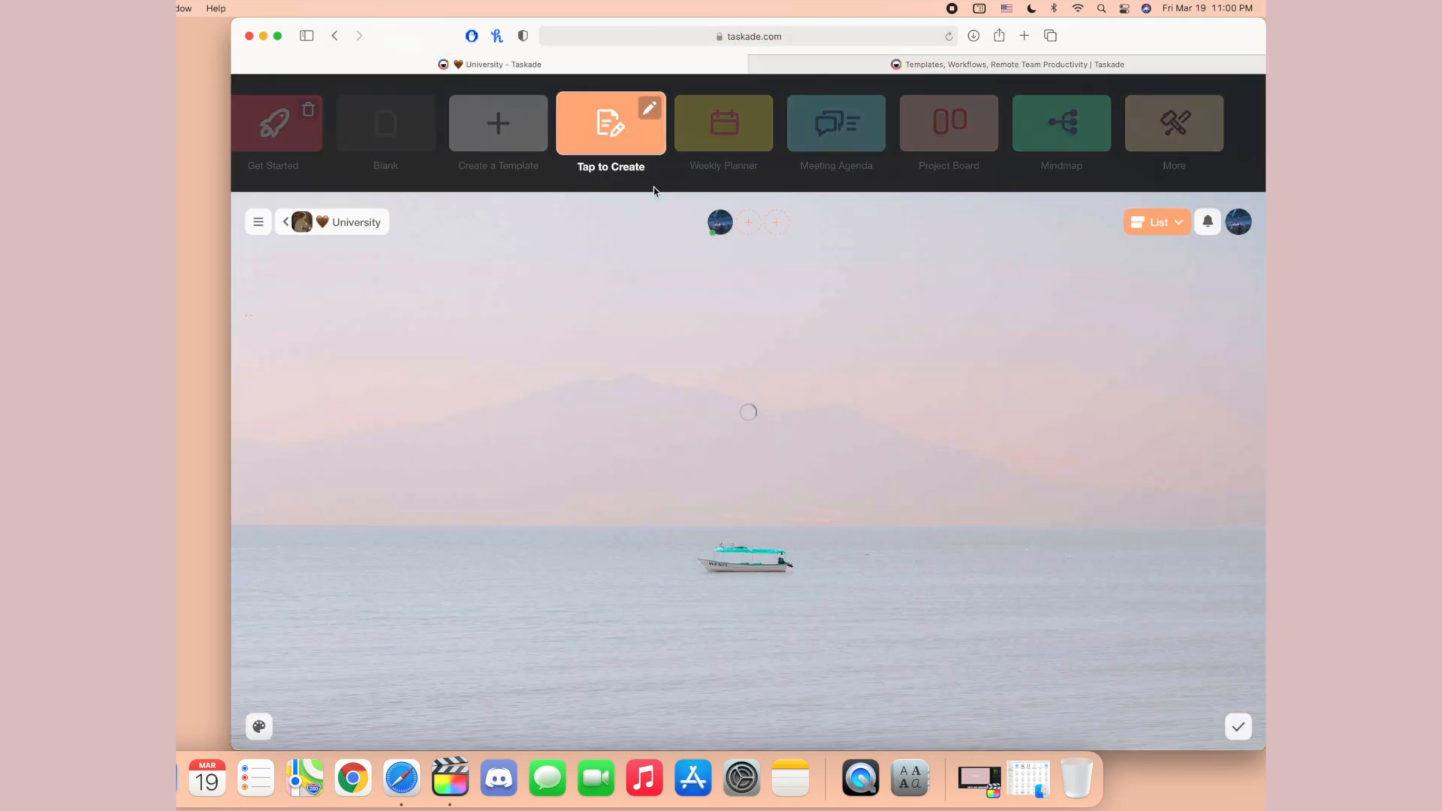
scroll(752, 302, down, 1)
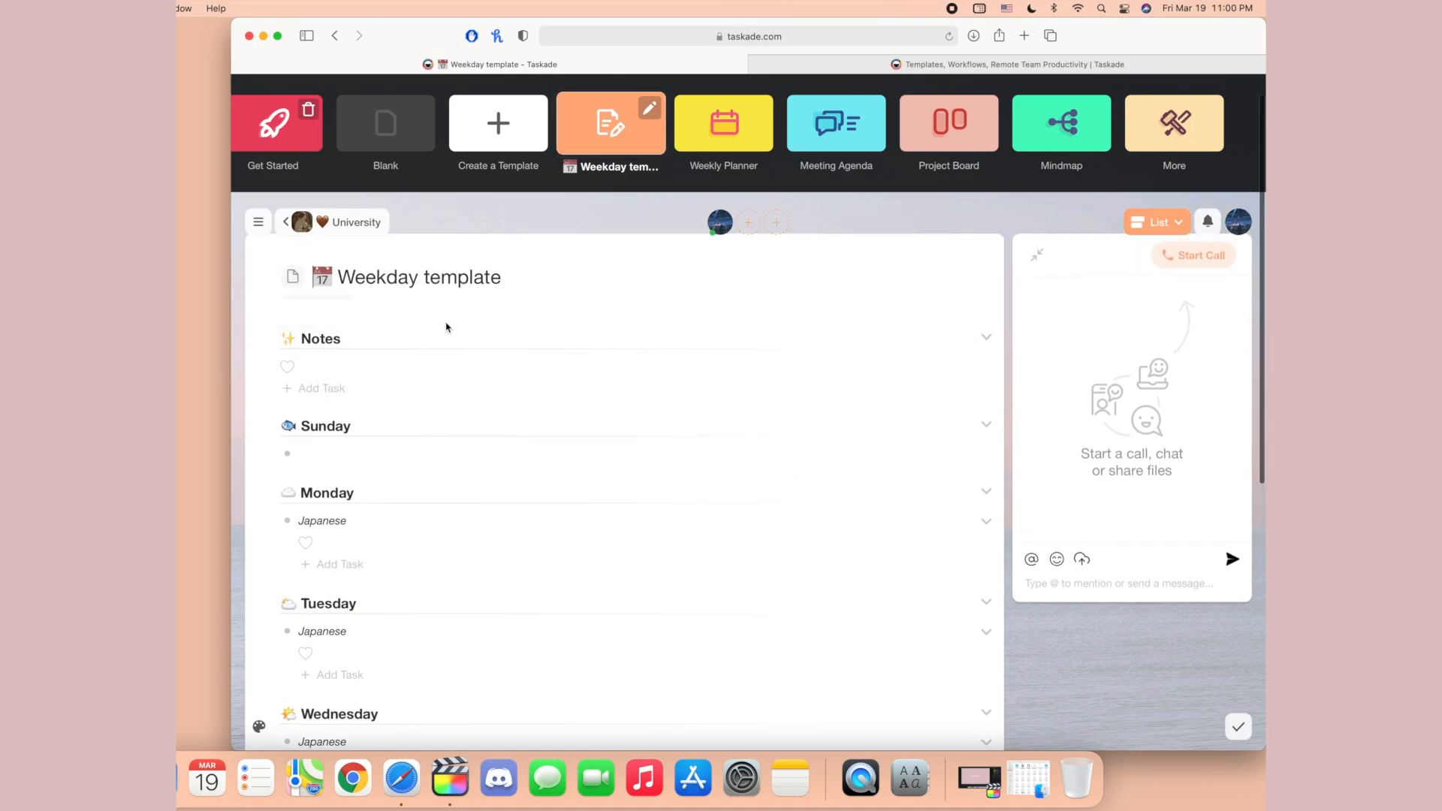
- Look through the Weekday template's sections and its options in the University workspace's template list
scroll(496, 335, down, 8)
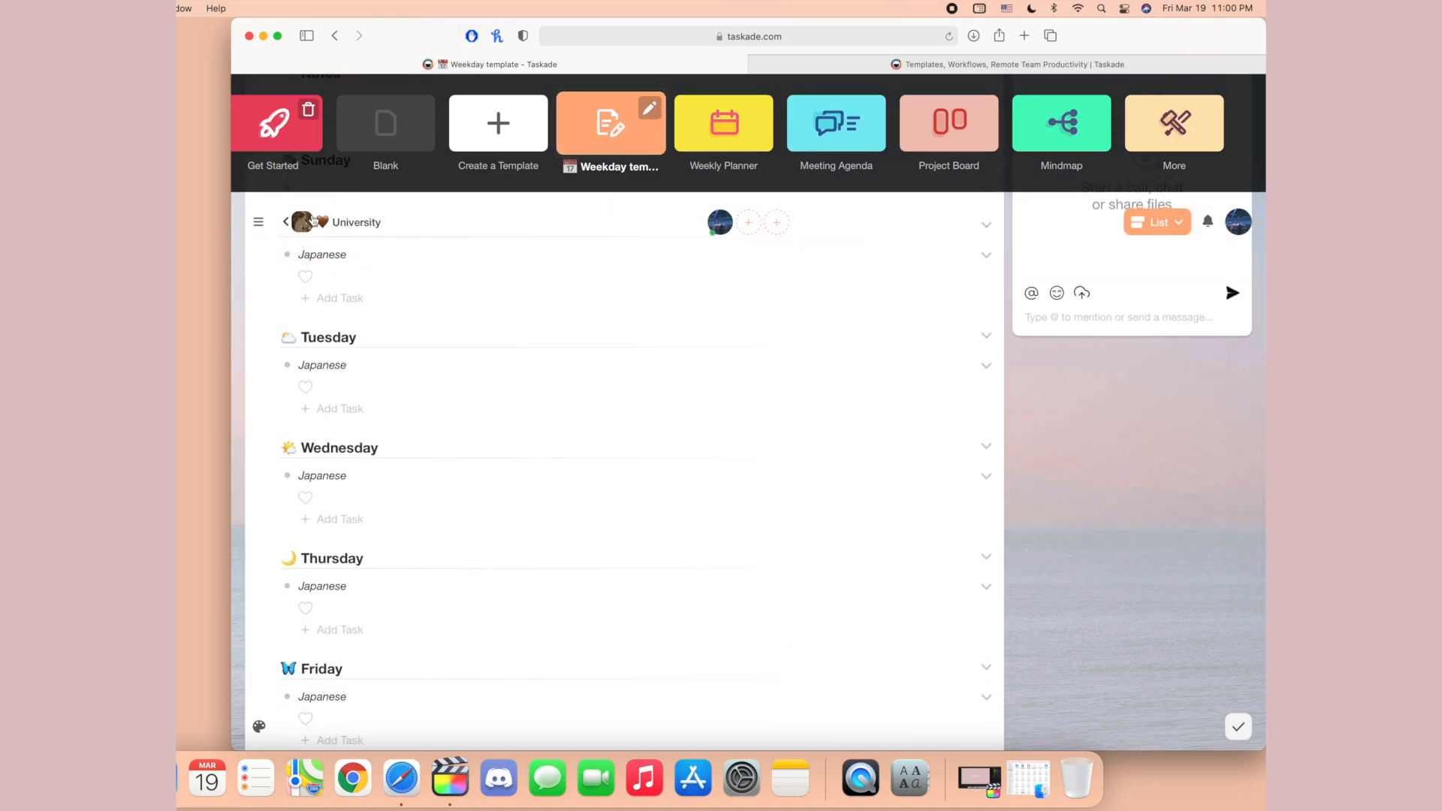
click(260, 221)
click(491, 223)
scroll(490, 223, up, 9)
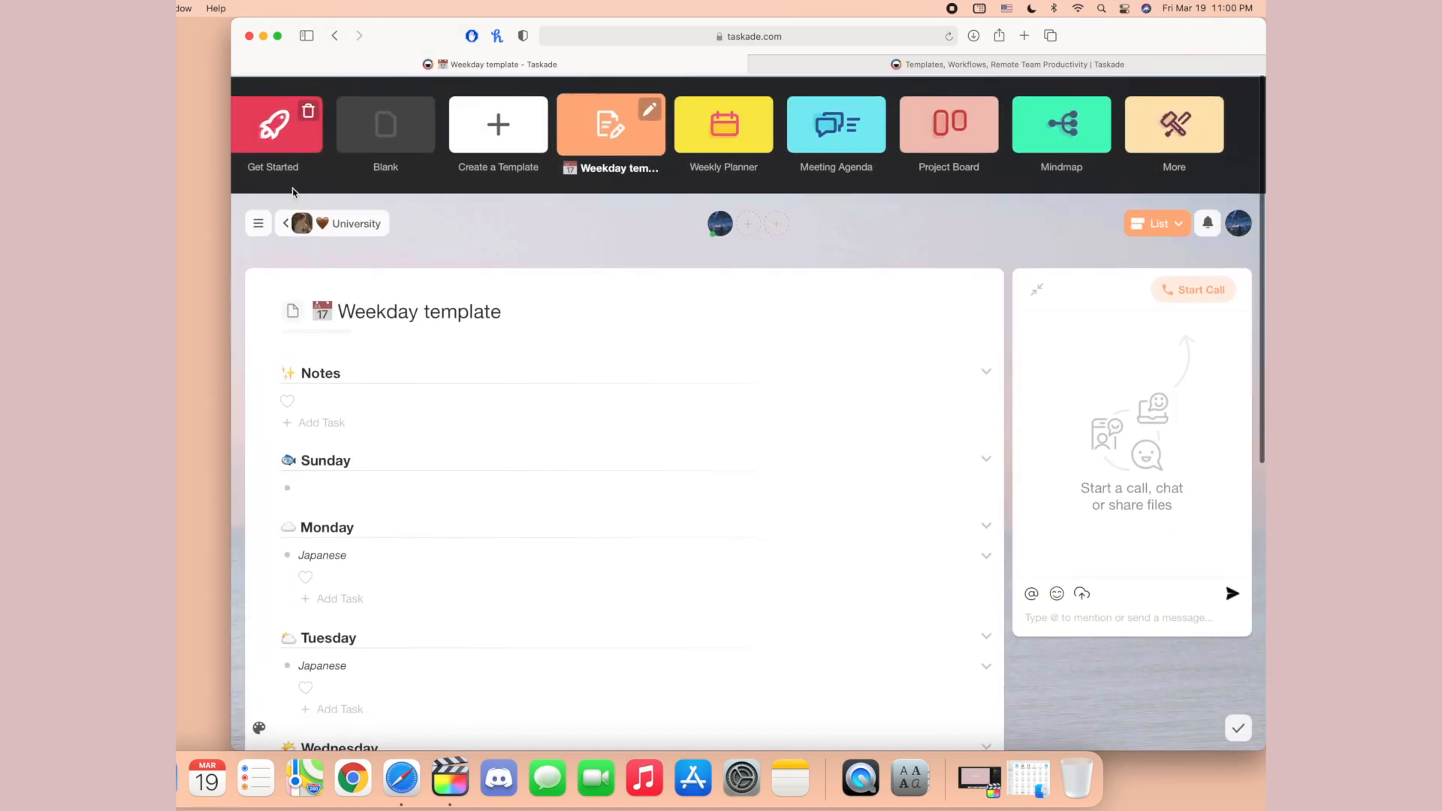
click(326, 223)
click(781, 193)
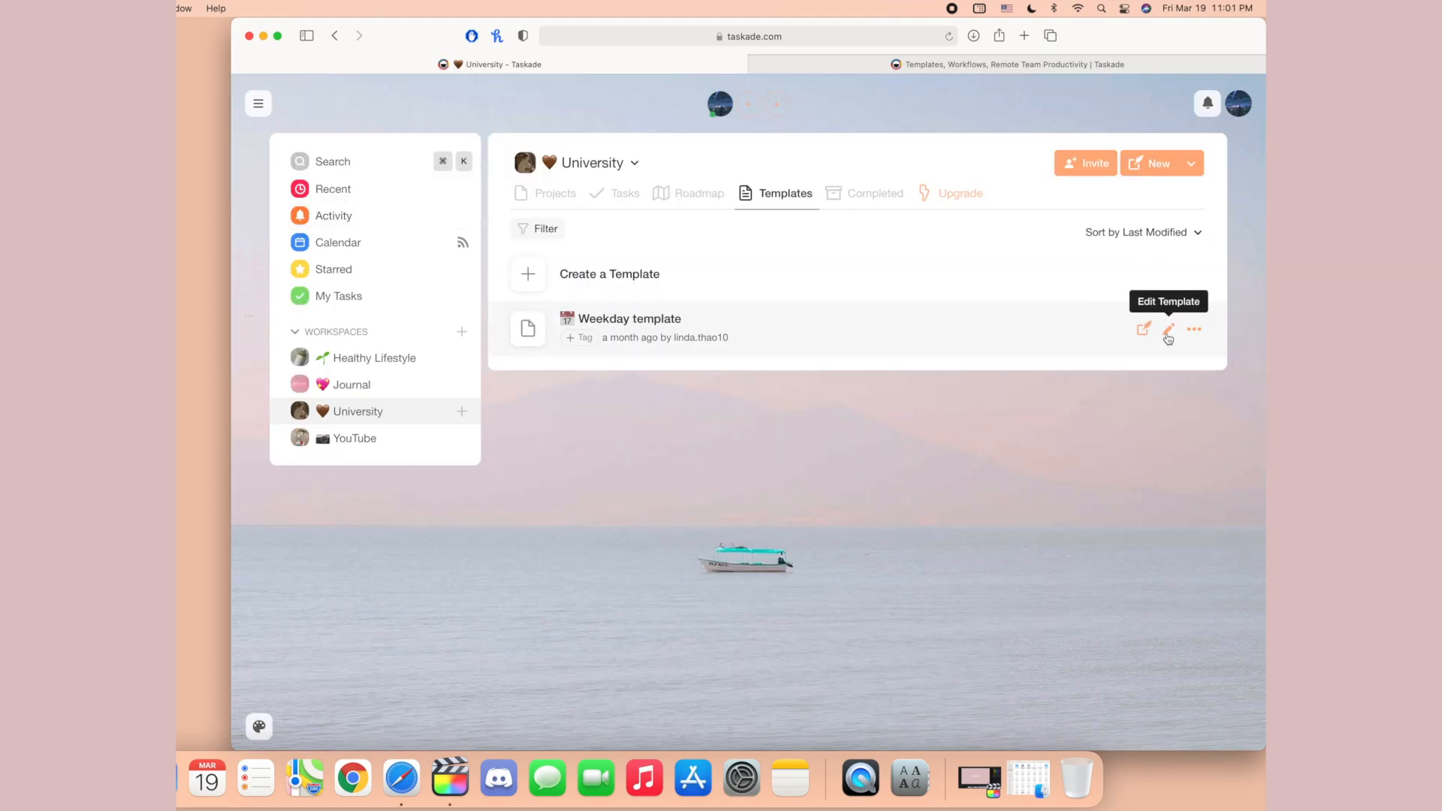
click(1196, 331)
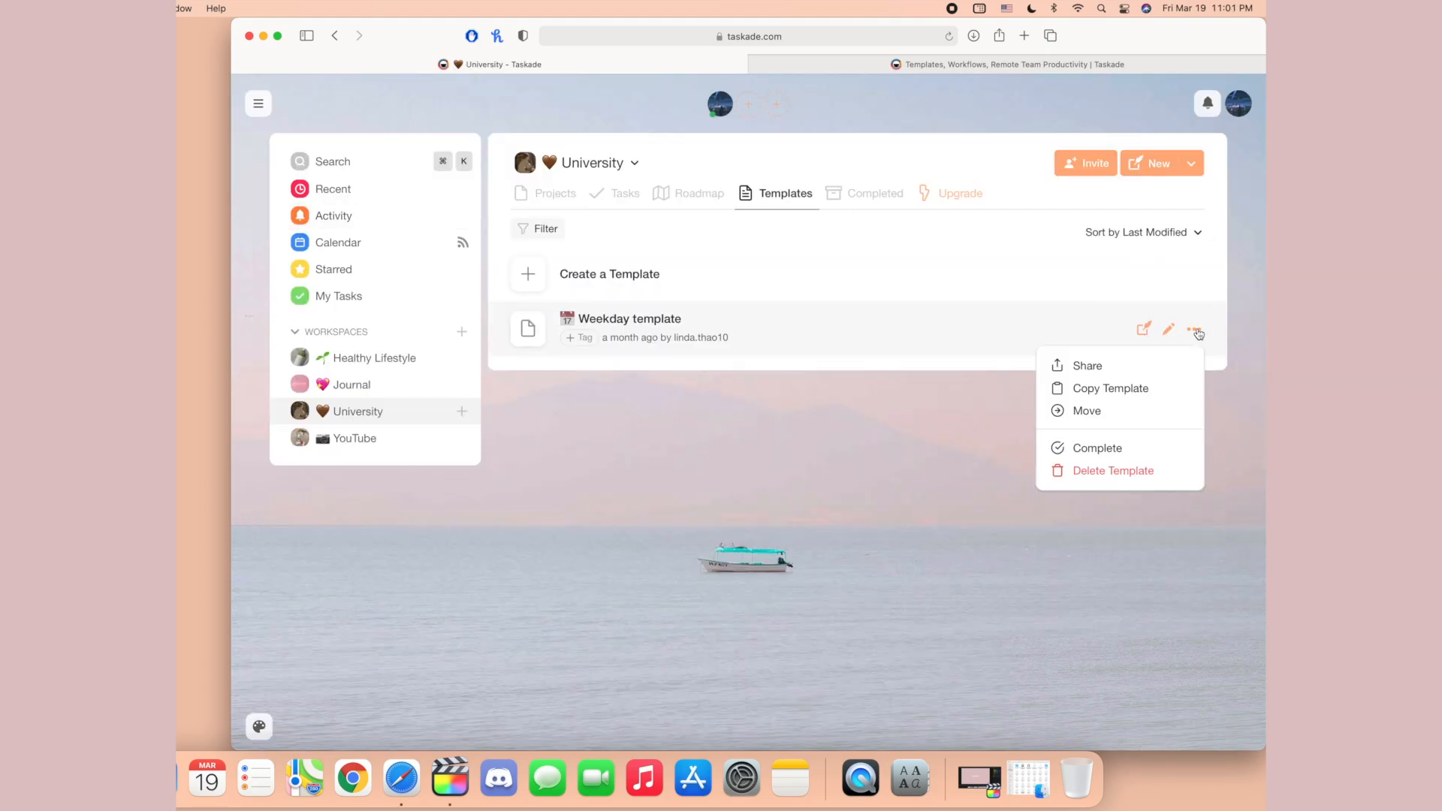
click(1194, 332)
- Edit the Weekday template by appending "hahahaaaa" to its title, reopen it for editing and remove that addition
click(1171, 331)
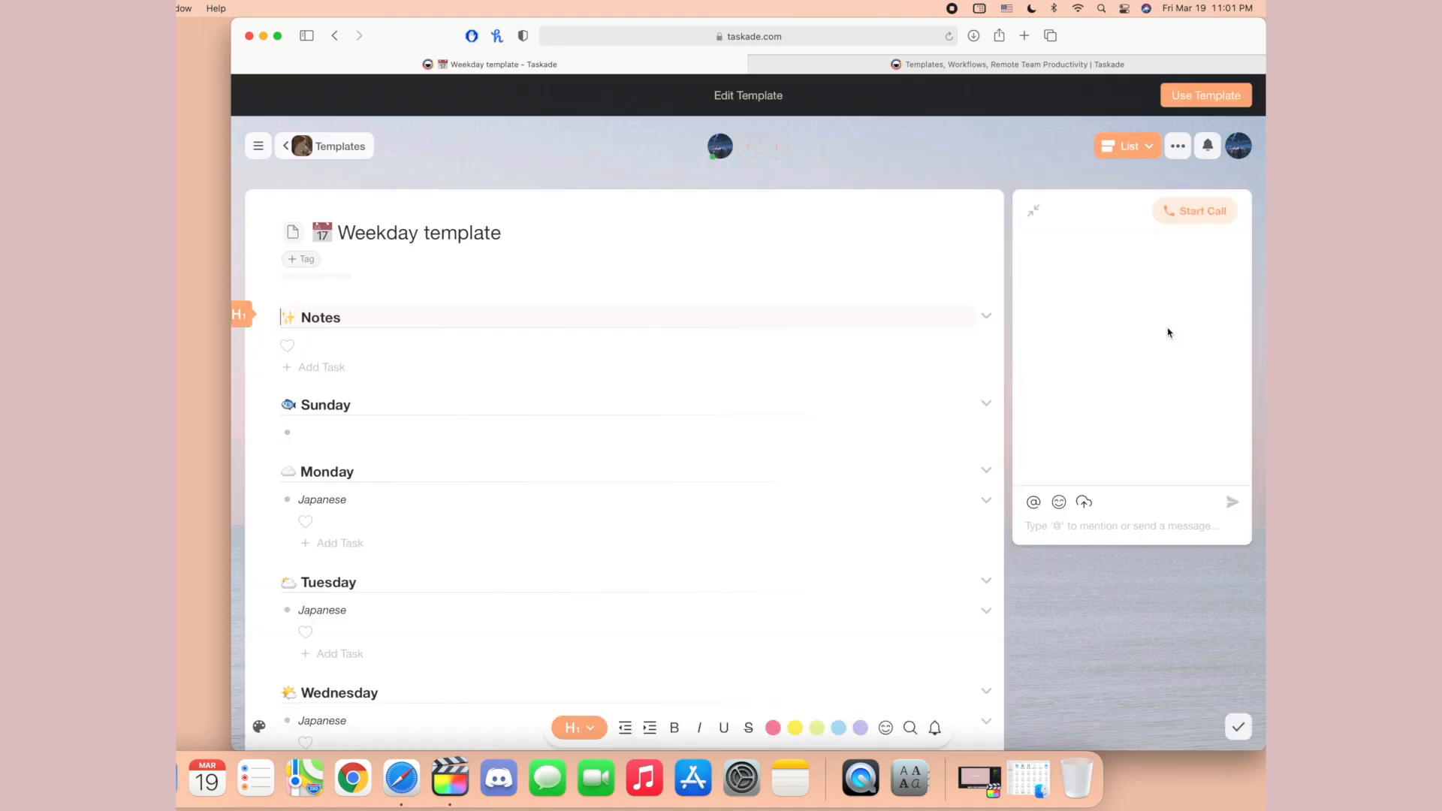
click(509, 243)
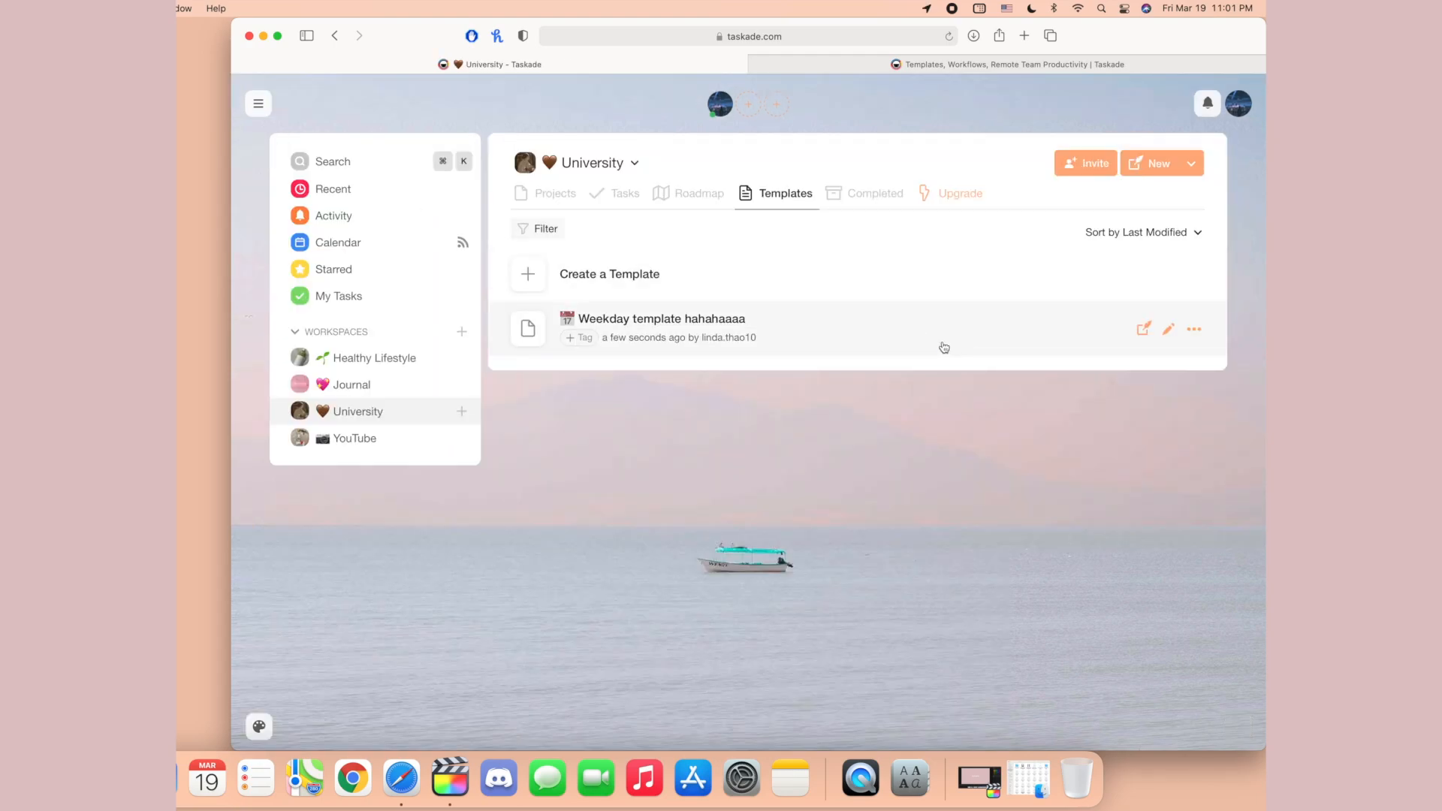
click(1165, 330)
drag(508, 234, 702, 238)
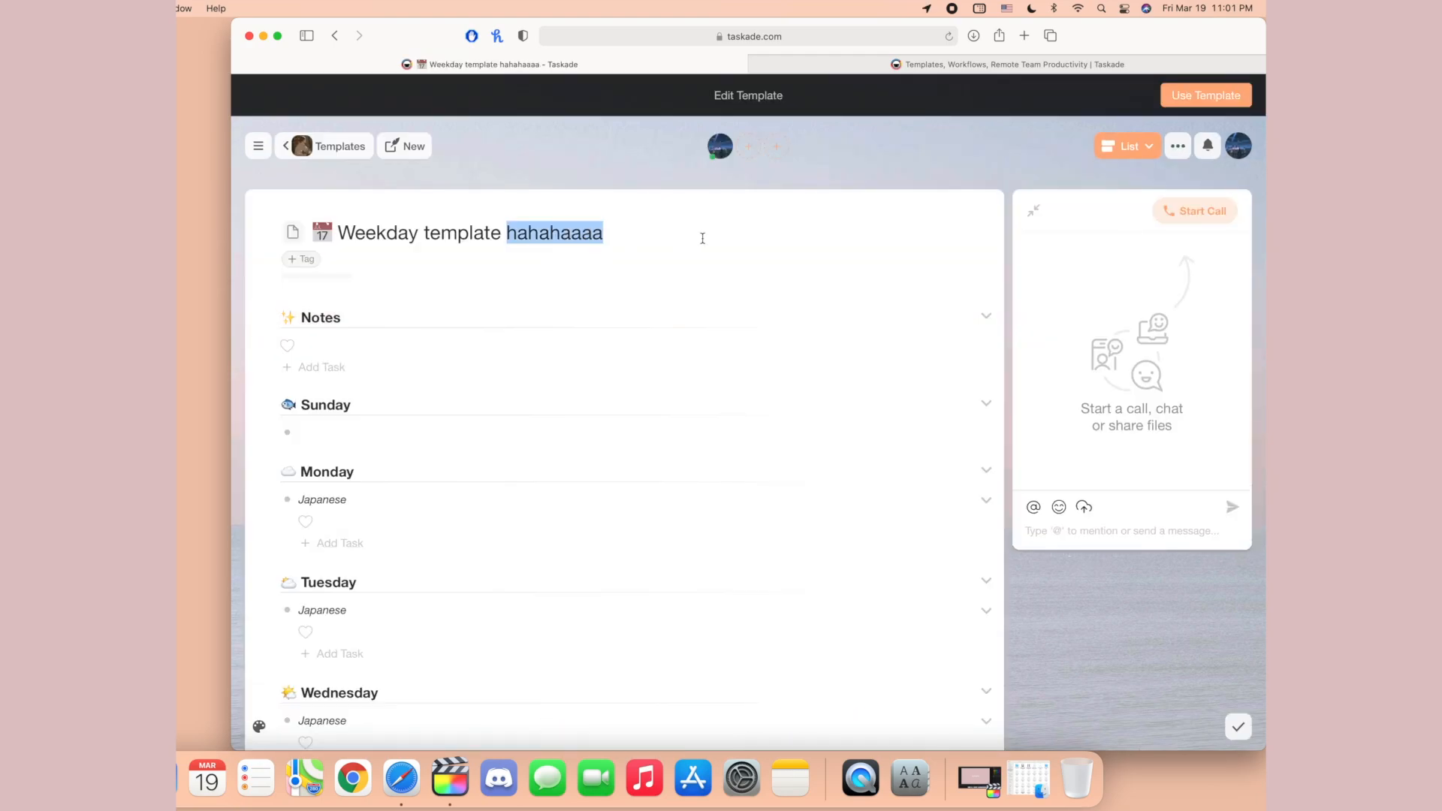
- Try the Paragraph, Order and Check 1 formats on the template's empty Sunday item and return it to Bullet 1
scroll(568, 309, down, 3)
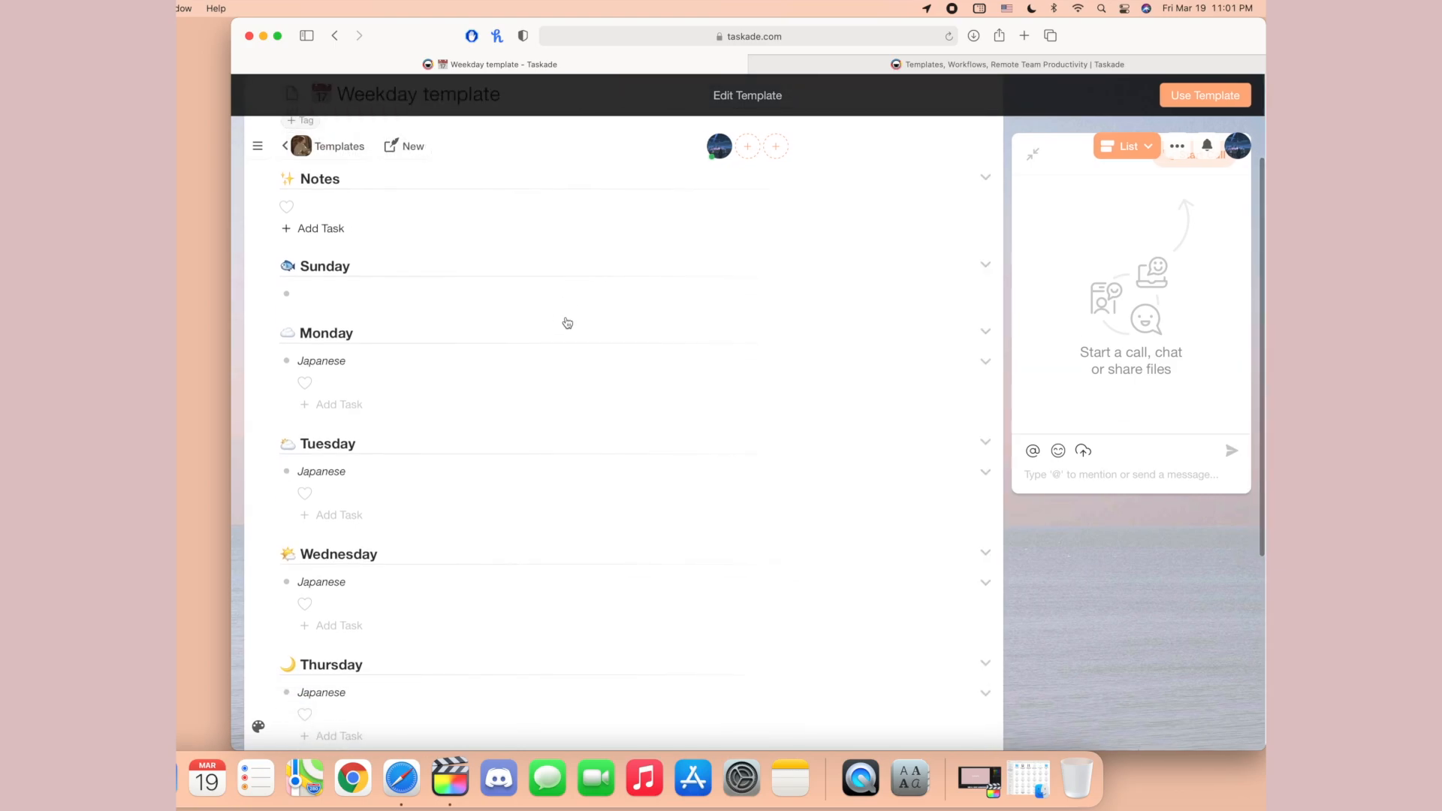
click(594, 718)
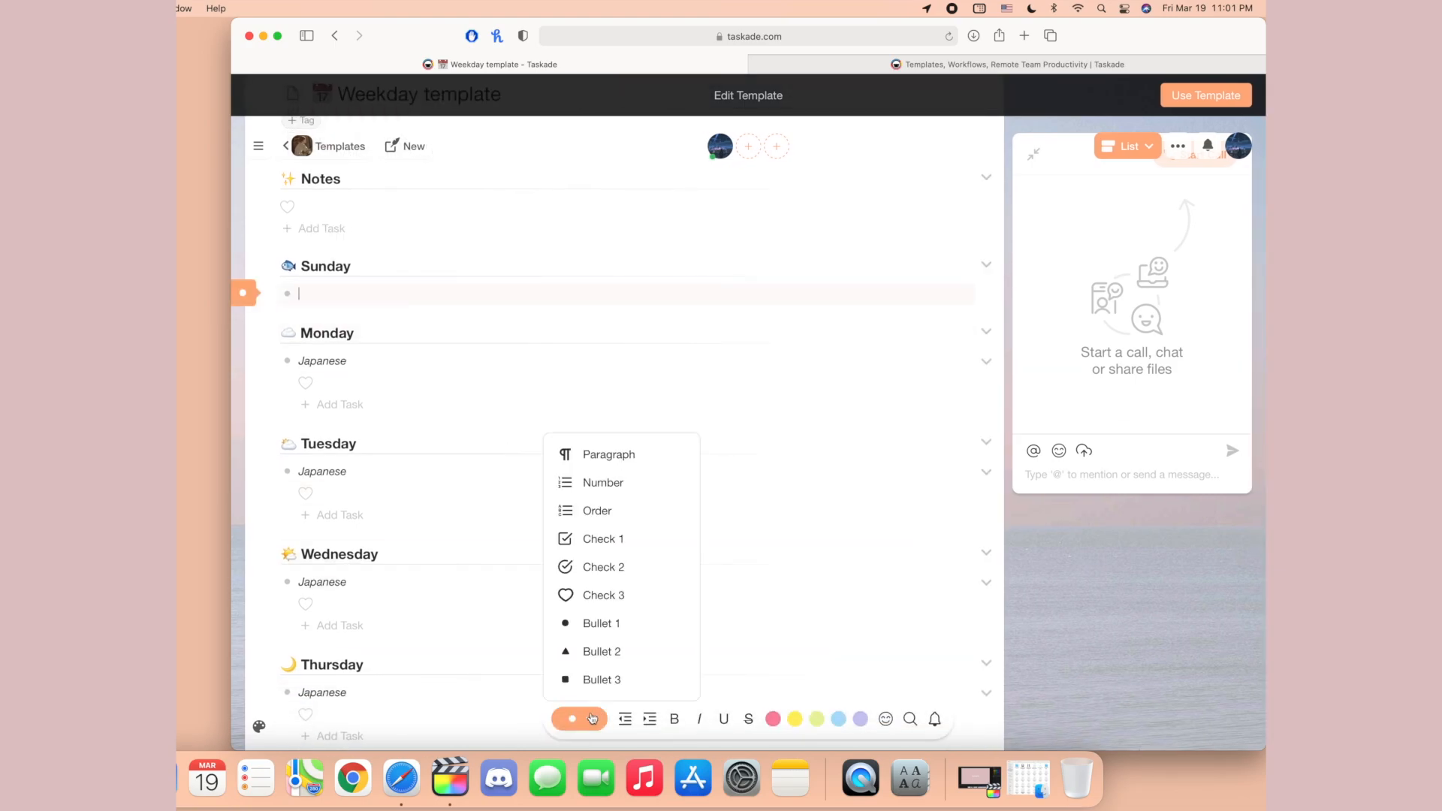
click(614, 462)
click(579, 718)
click(597, 511)
click(630, 624)
click(578, 718)
click(638, 541)
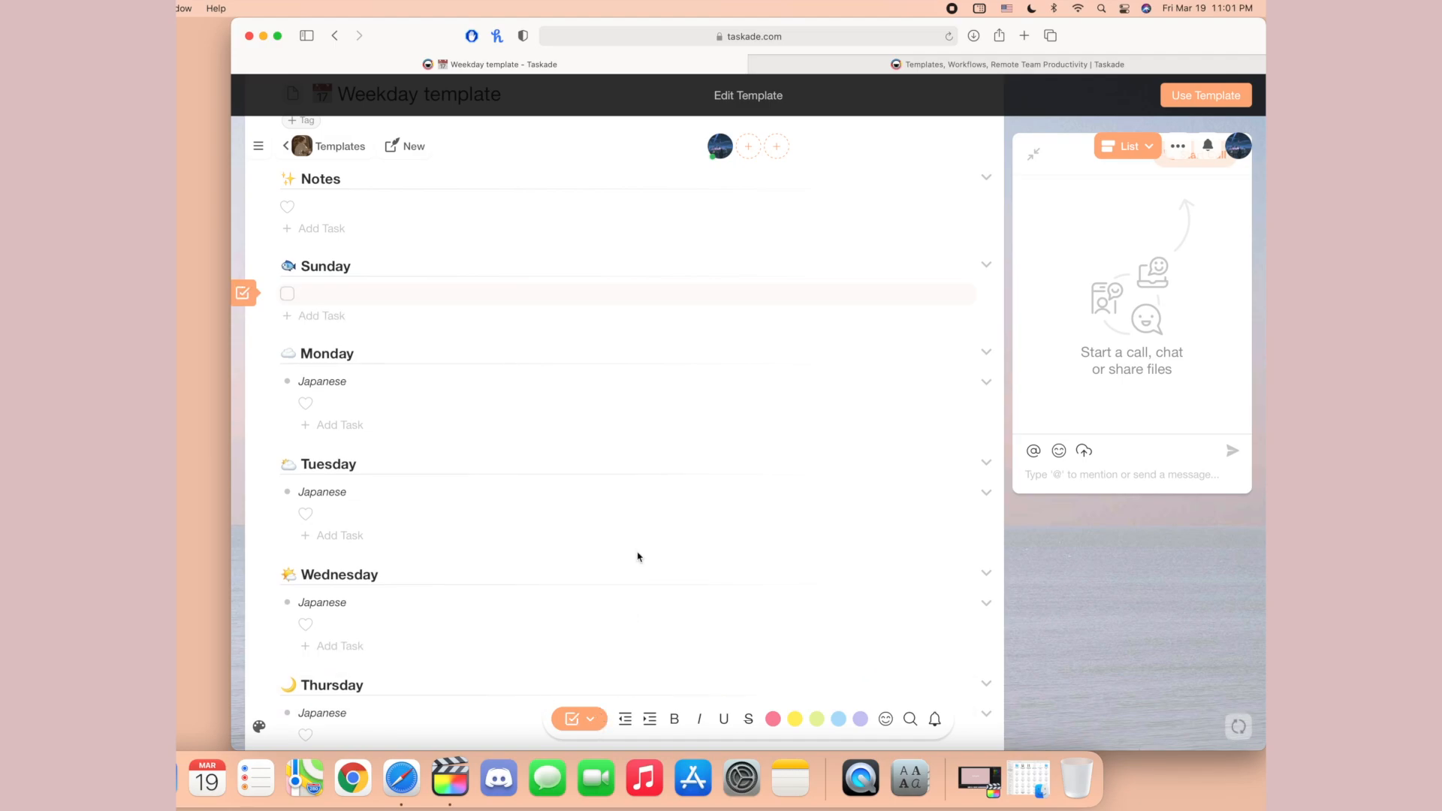
click(593, 719)
click(633, 621)
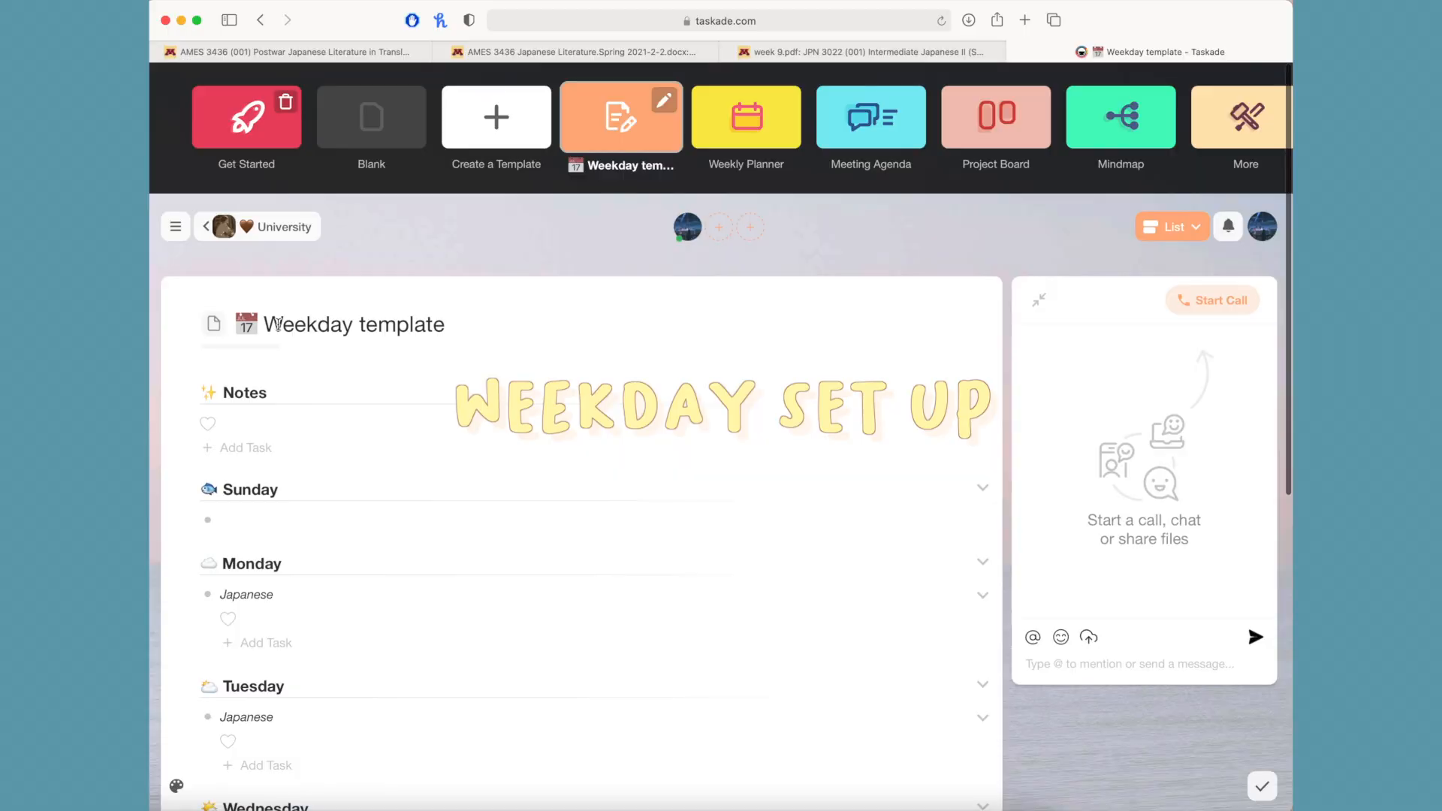
- Title the new weekday project "March 14th - March 20th" and give it the Mar 14 - Mar 20 date range and spring semester tag
drag(285, 324, 494, 316)
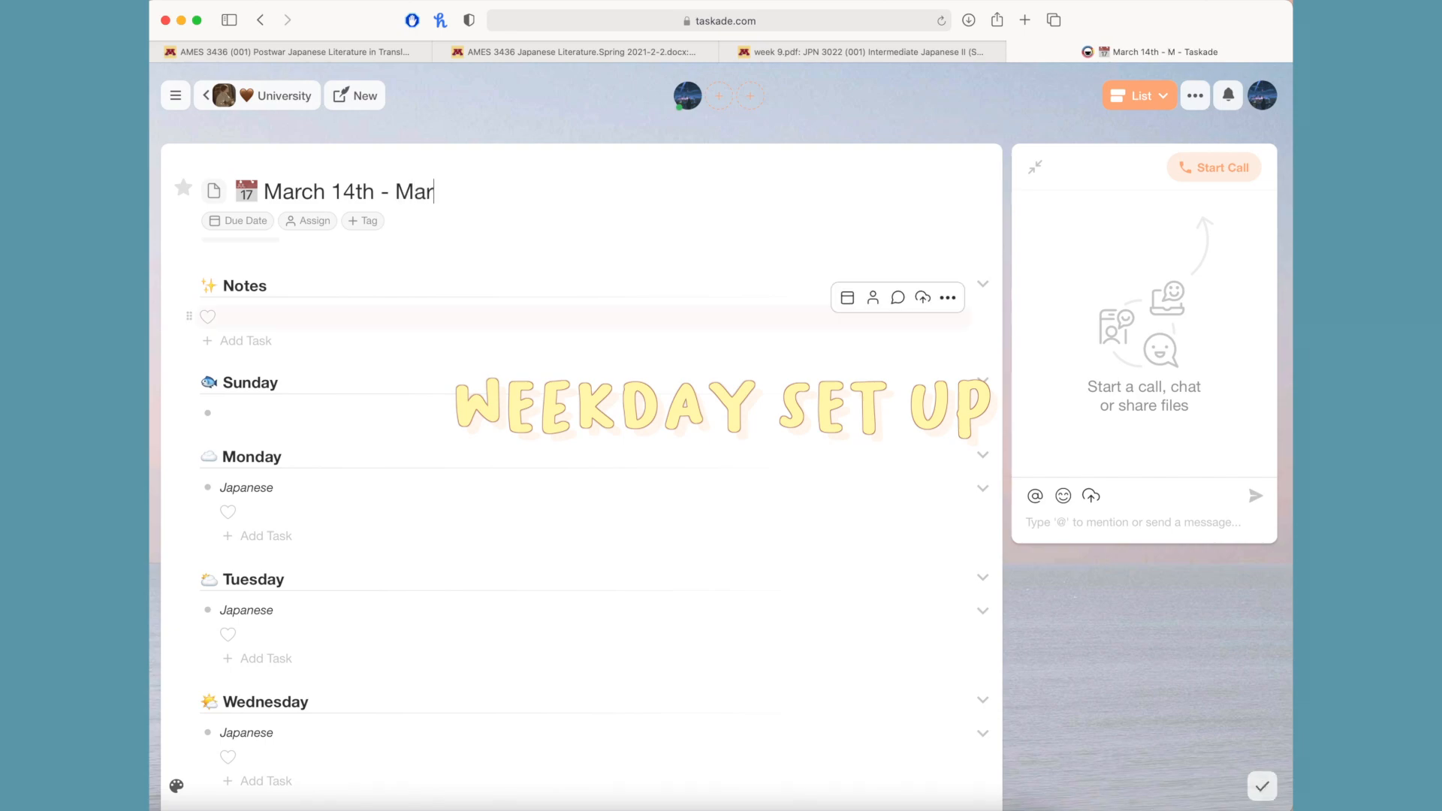
click(266, 227)
click(313, 355)
click(174, 355)
click(285, 441)
click(387, 224)
click(360, 338)
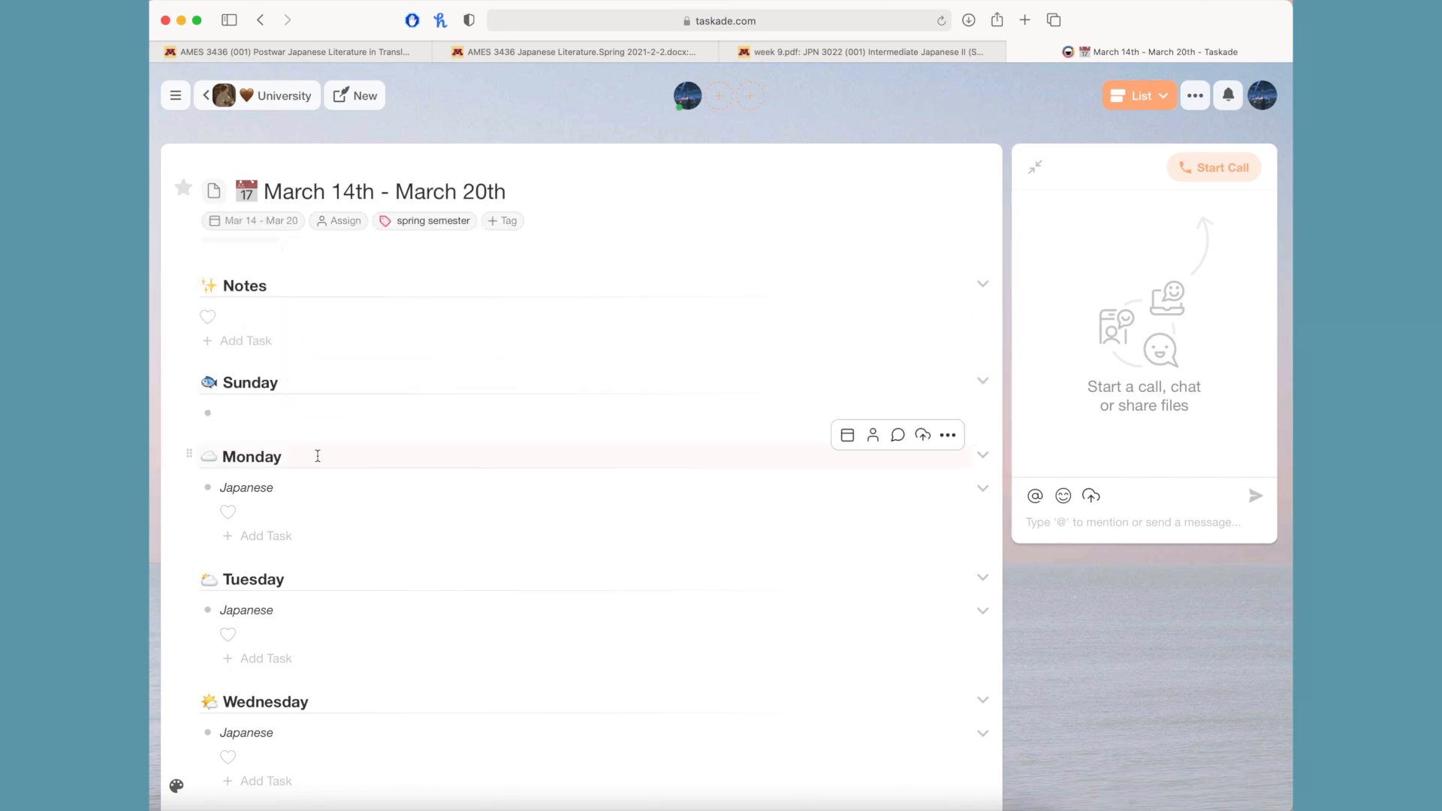
- Consult the Japanese week 9 schedule and enter "wb pg. 82" under Monday's Japanese and "wb pg.. 83" under Tuesday's
click(948, 60)
click(1069, 56)
text(wb pg. 82)
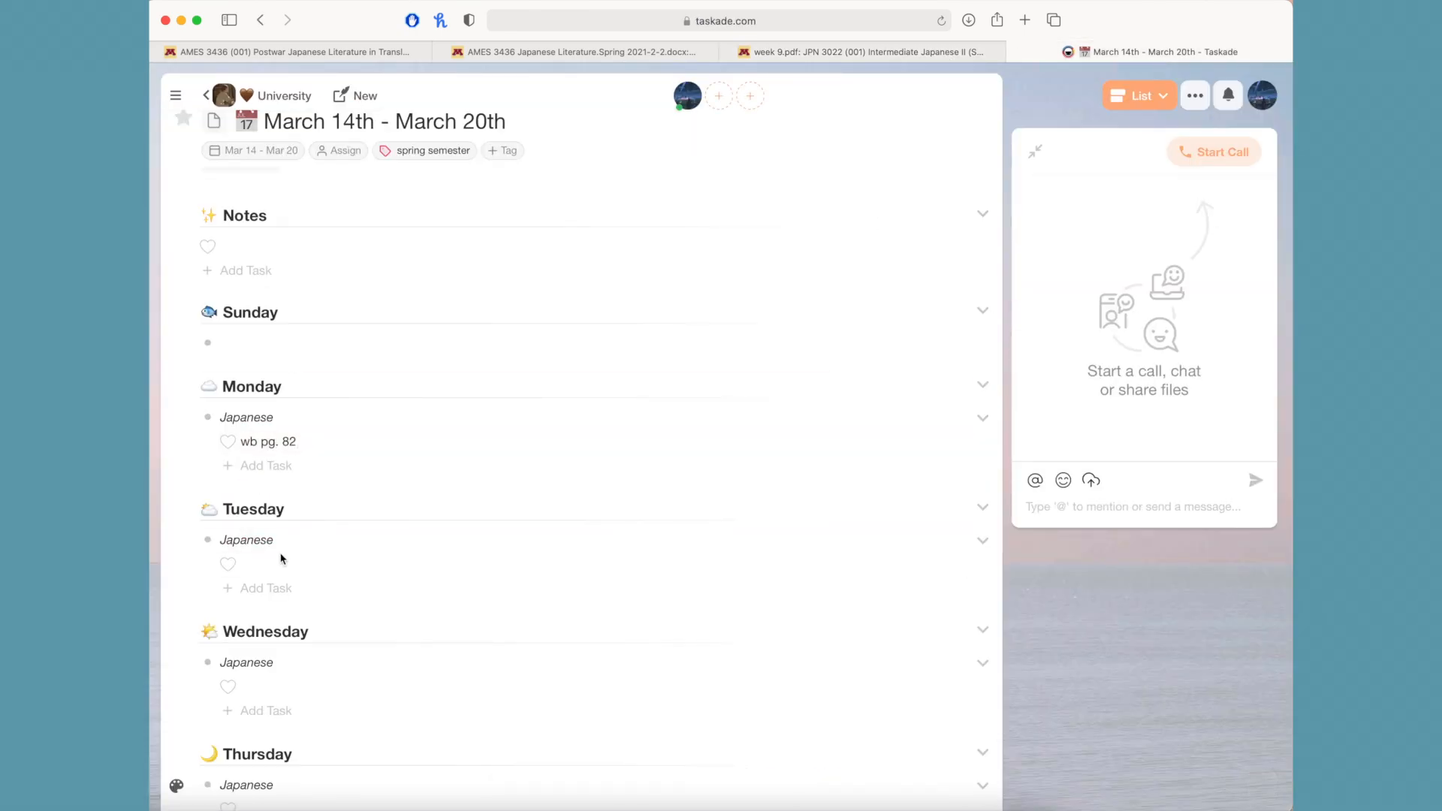
click(280, 562)
text(wb pg.. 83)
- Add the tasks "language exchange prep 2" and "kanji sheet" under Wednesday's Japanese, based on the week 9 schedule
scroll(281, 561, down, 4)
click(280, 428)
click(948, 57)
click(1131, 58)
text(language exchange prep 2)
click(947, 55)
click(1091, 54)
key(Return)
text(kanji sheet)
- Add an italic "Japanese literature" bullet under Monday, level with the Japanese bullet
scroll(338, 265, up, 2)
click(338, 266)
key(Return)
key(shift+Tab)
text(Japa)
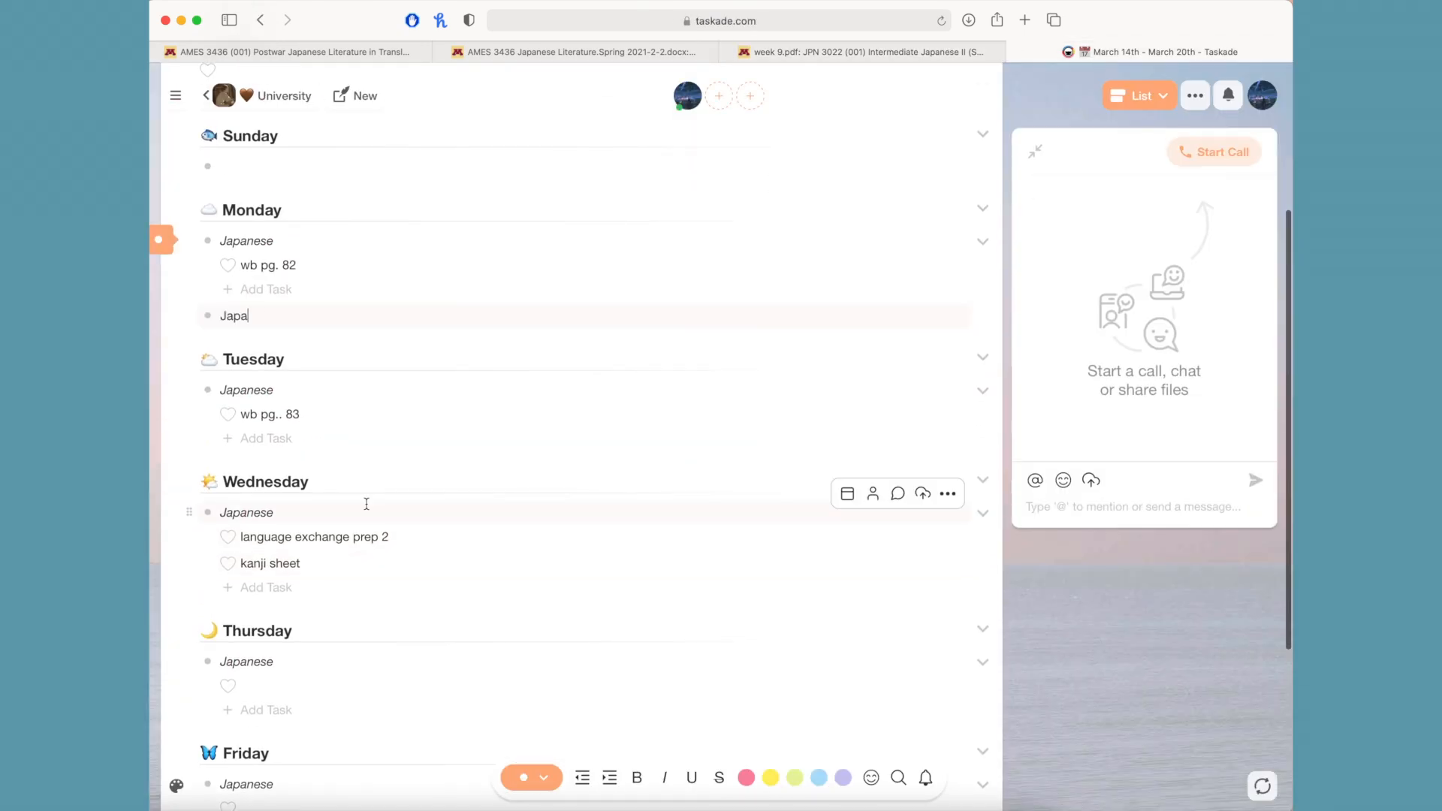
click(662, 779)
- Nest a plain bullet "Sacred Cesium Ground" under Monday's Japanese literature, taken from the March 15 entry in the AMES 3436 syllabus
key(Return)
key(Tab)
click(543, 777)
click(501, 52)
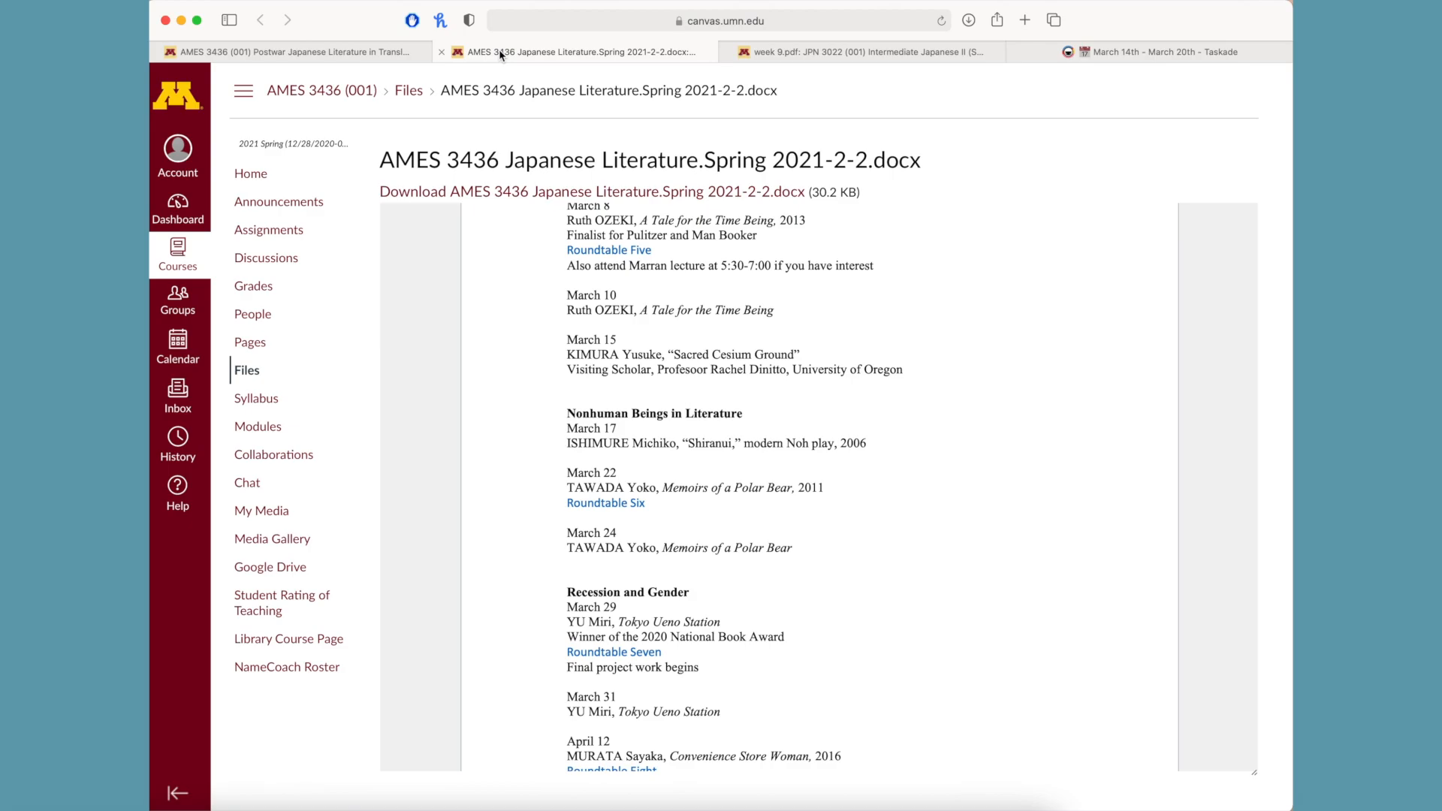
click(1149, 52)
text(acred Cesium Ground)
click(241, 338)
text(S)
- Add an italic "Japanese Literature" bullet under Wednesday with the nested reading "Shiranui, modern play" from the syllabus's March 17 entry
scroll(418, 428, down, 1)
click(266, 565)
click(583, 783)
text(J)
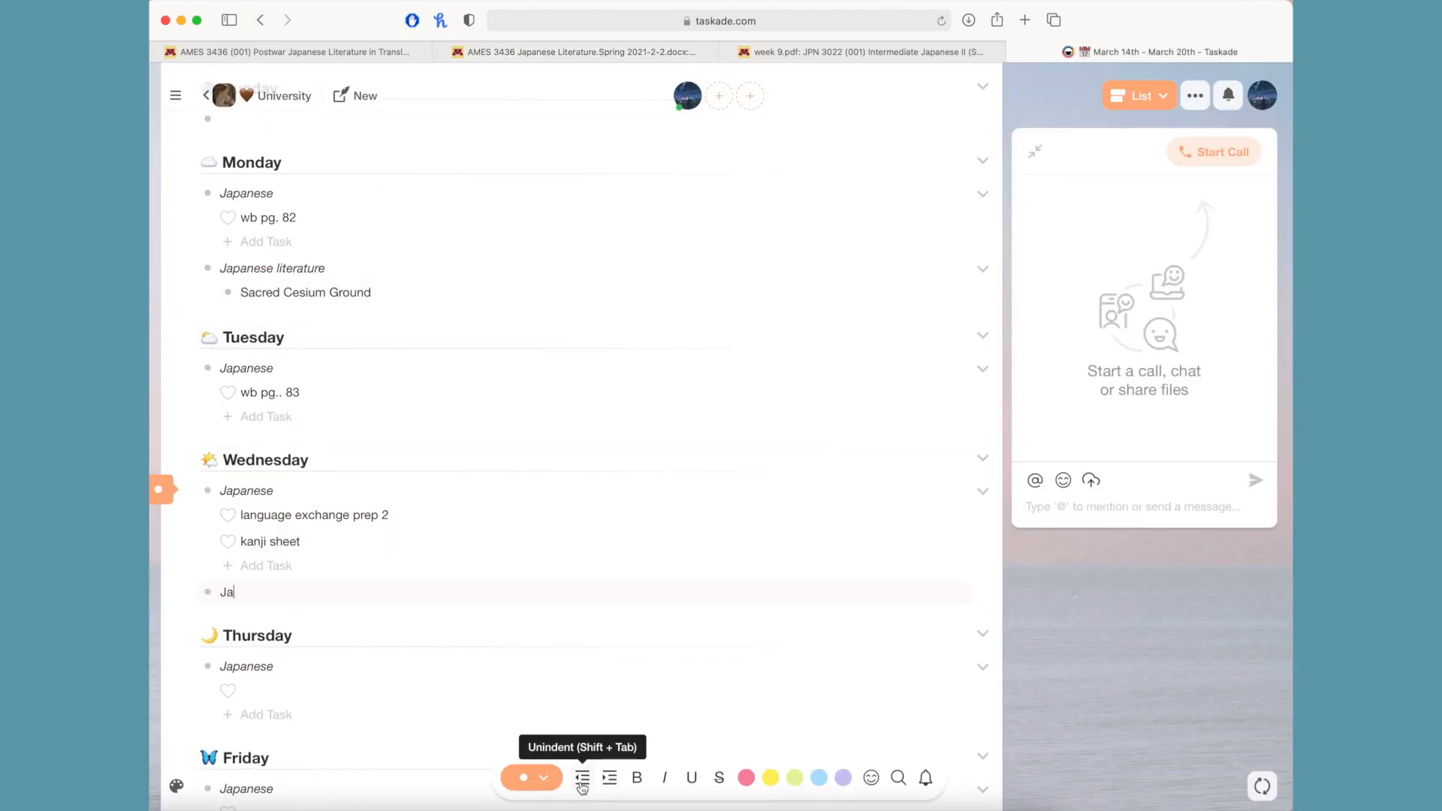
click(664, 781)
key(Return)
click(575, 52)
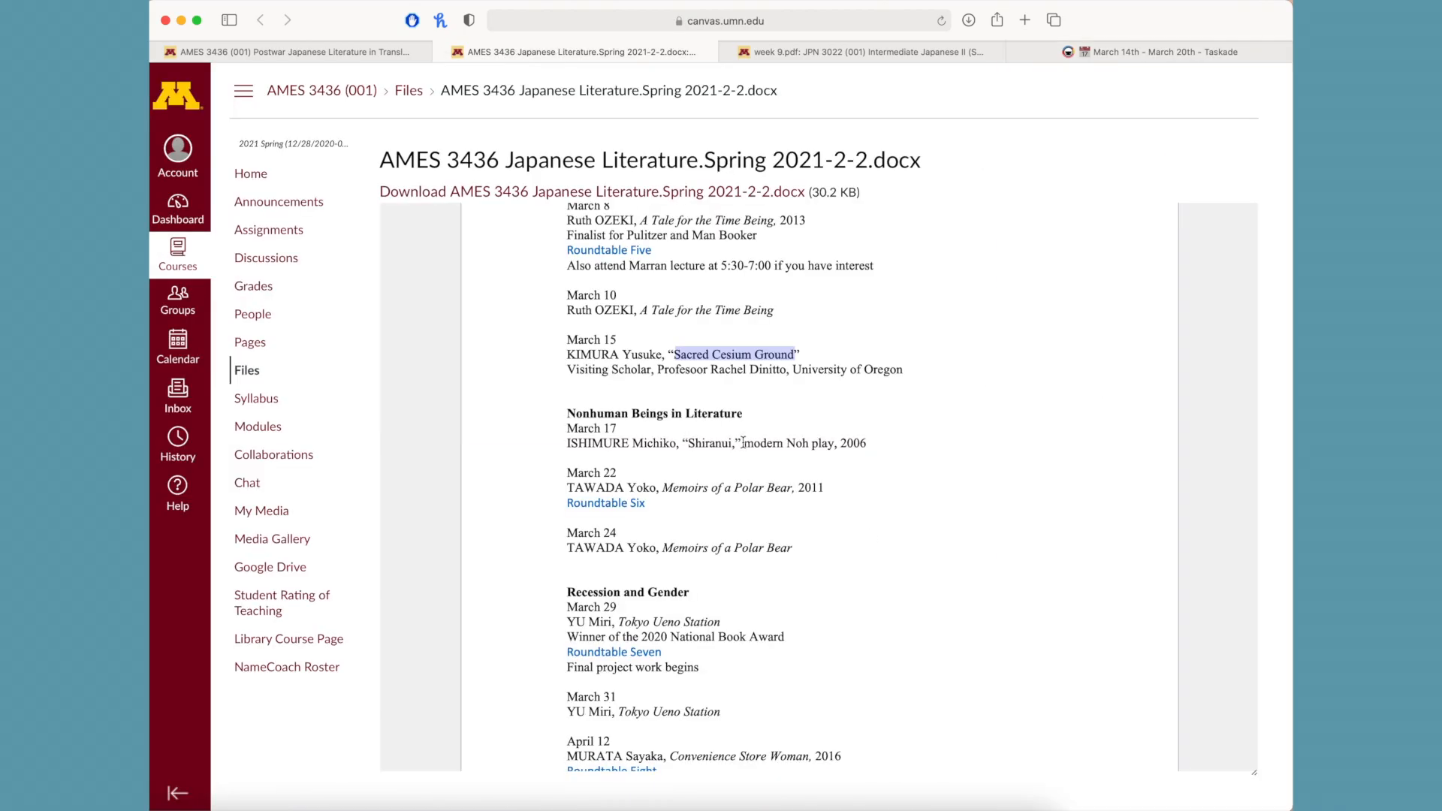
key(super+c)
click(1149, 52)
key(super+v)
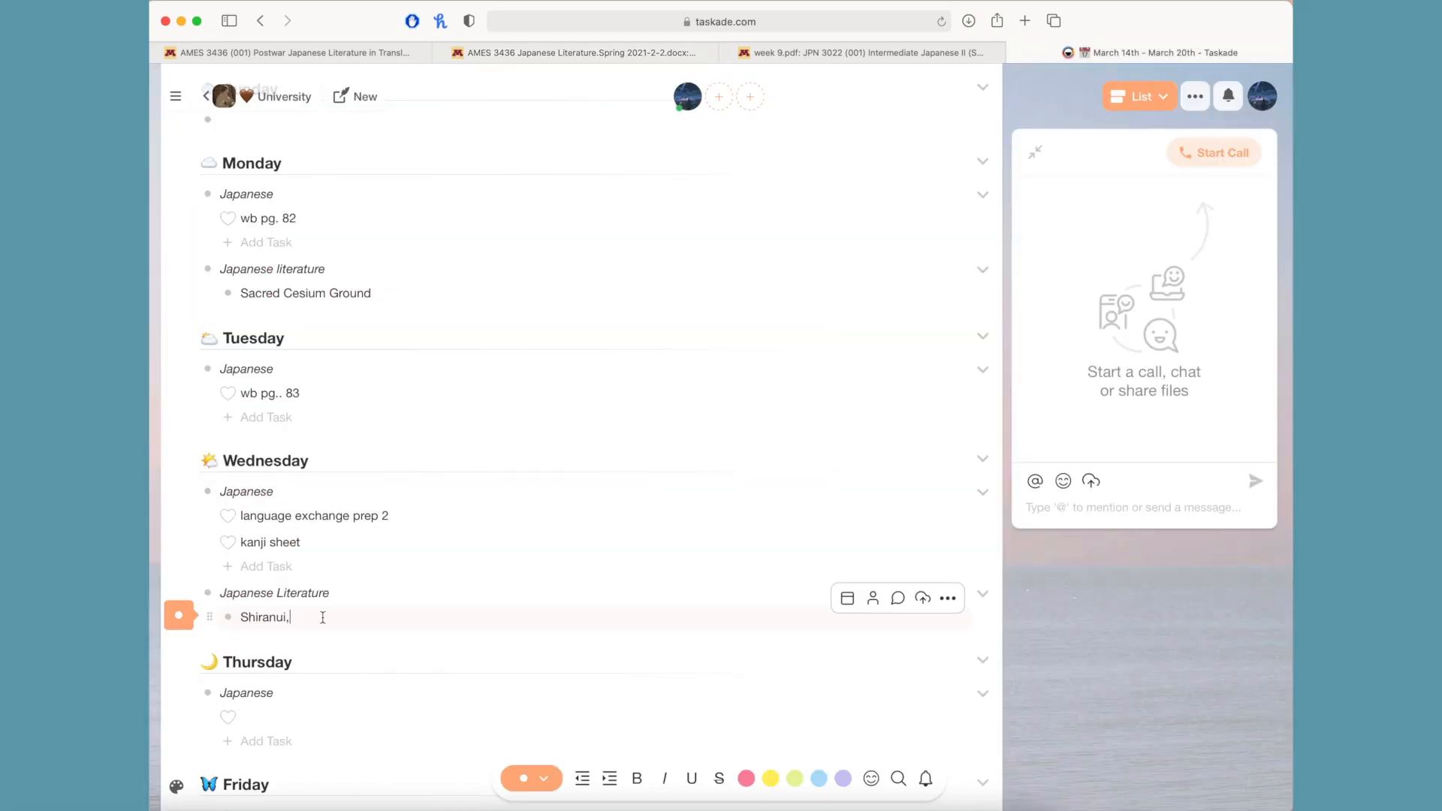
- Check the Japanese week 9 schedule and add "wb pg. 85" under Thursday's Japanese and "no class, language exchanuge" under Friday's
click(862, 52)
scroll(1090, 372, down, 2)
click(1149, 52)
scroll(374, 564, down, 3)
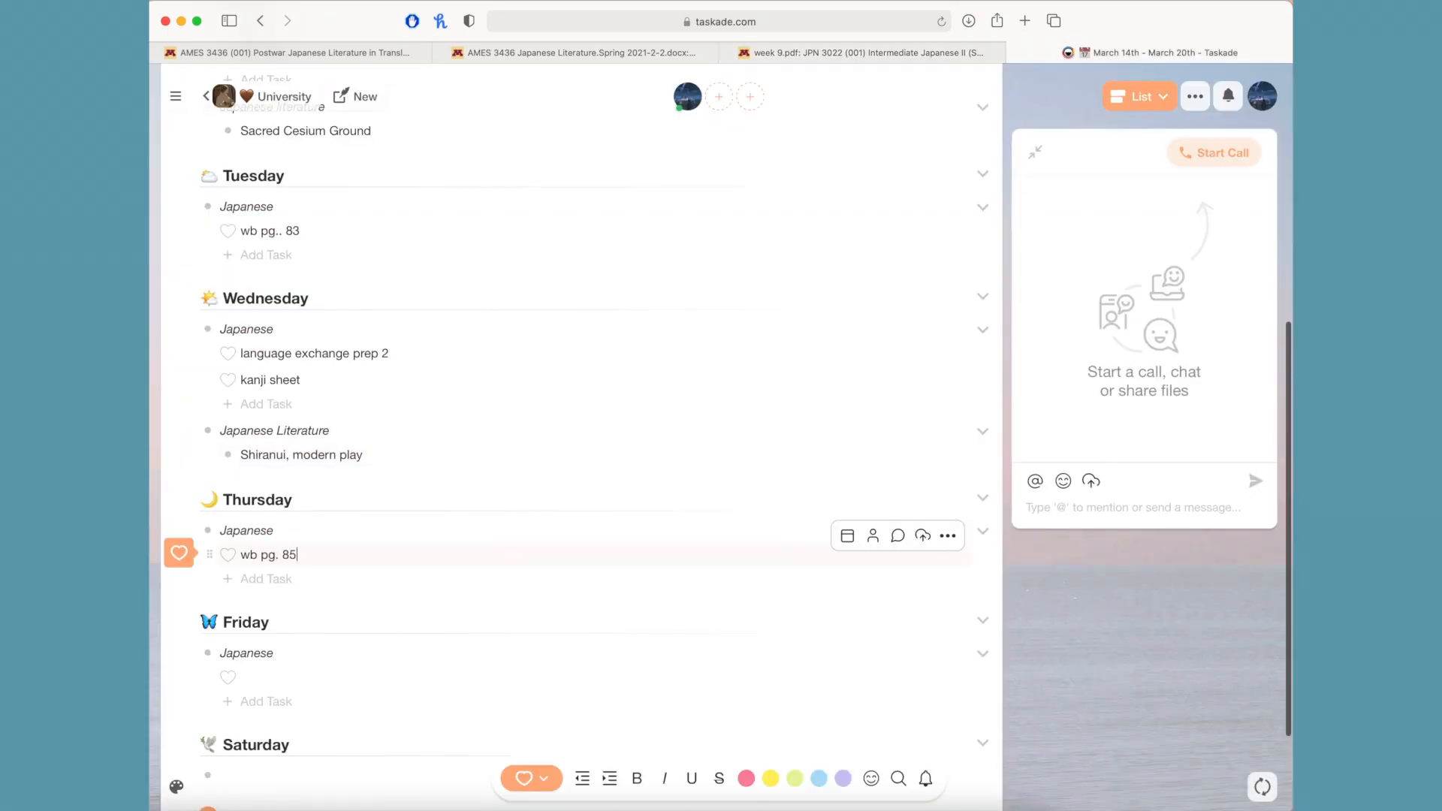
scroll(374, 564, down, 3)
click(285, 535)
text(no class,)
click(285, 633)
- Add an italic "Japanese literature" bullet under Thursday with the nested bullet "start reading for next week"
click(285, 437)
click(584, 778)
text(Ja)
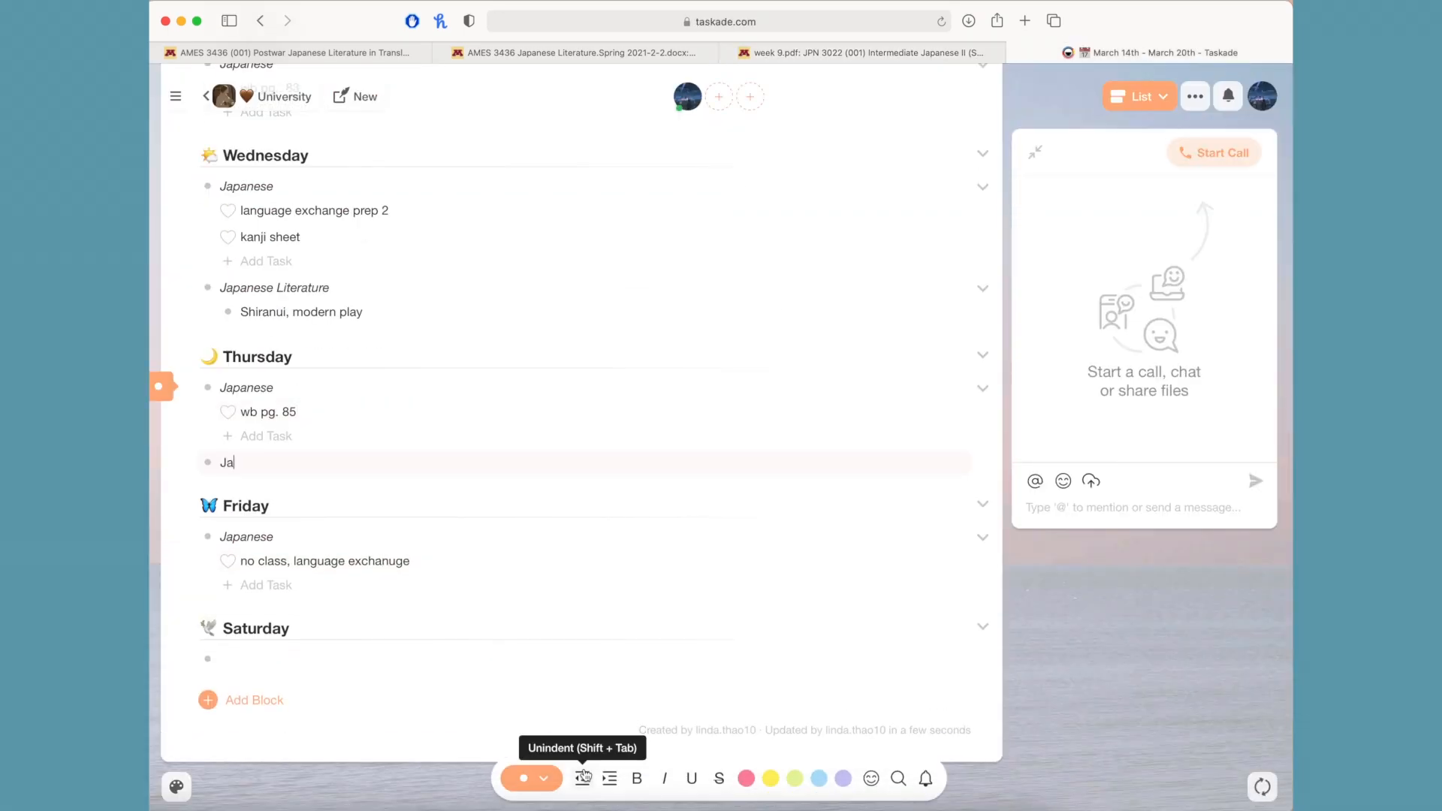
click(662, 781)
key(Return)
key(Tab)
text(star)
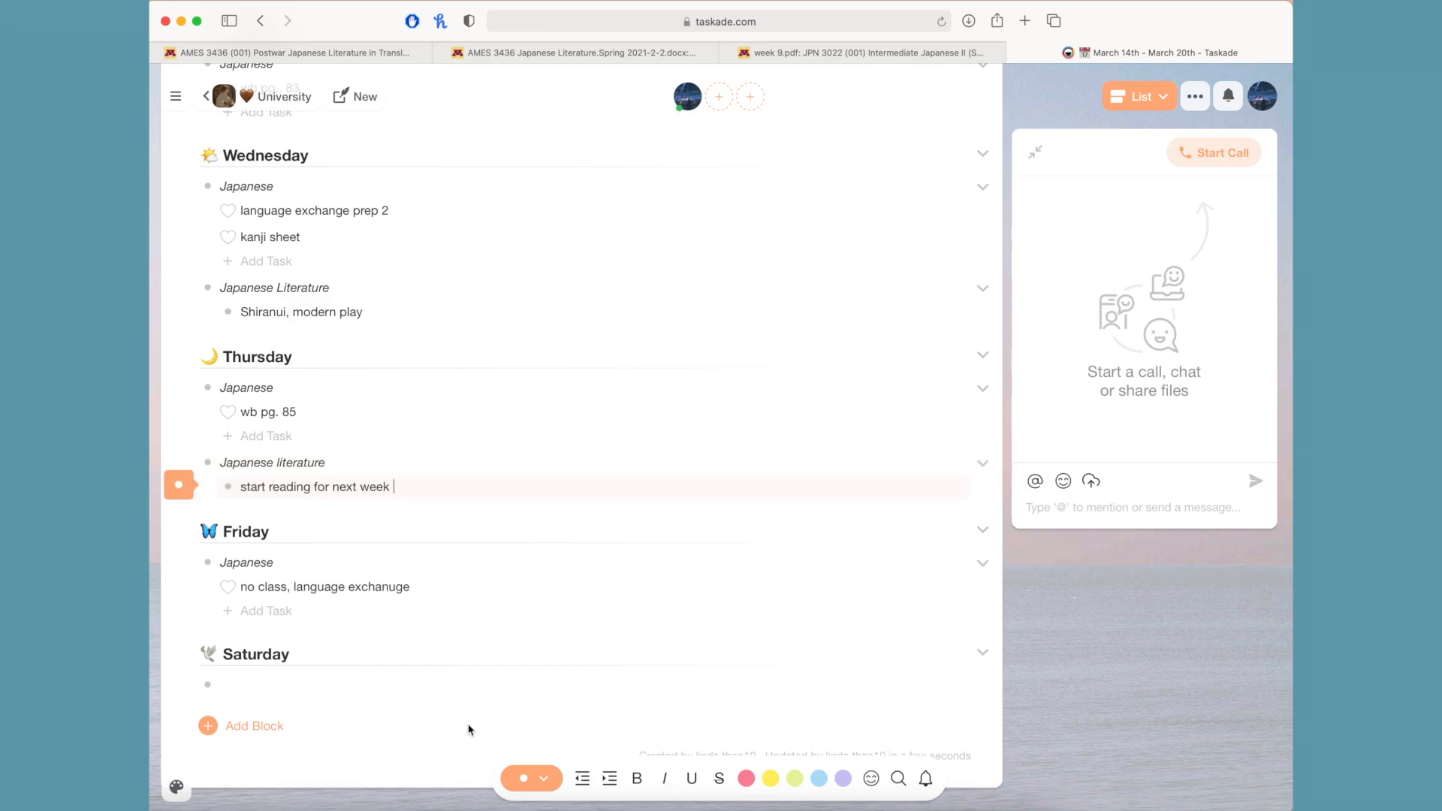
- Enter "film + edit for youtube" under Saturday and format it as a heart checkbox
click(267, 683)
text(p)
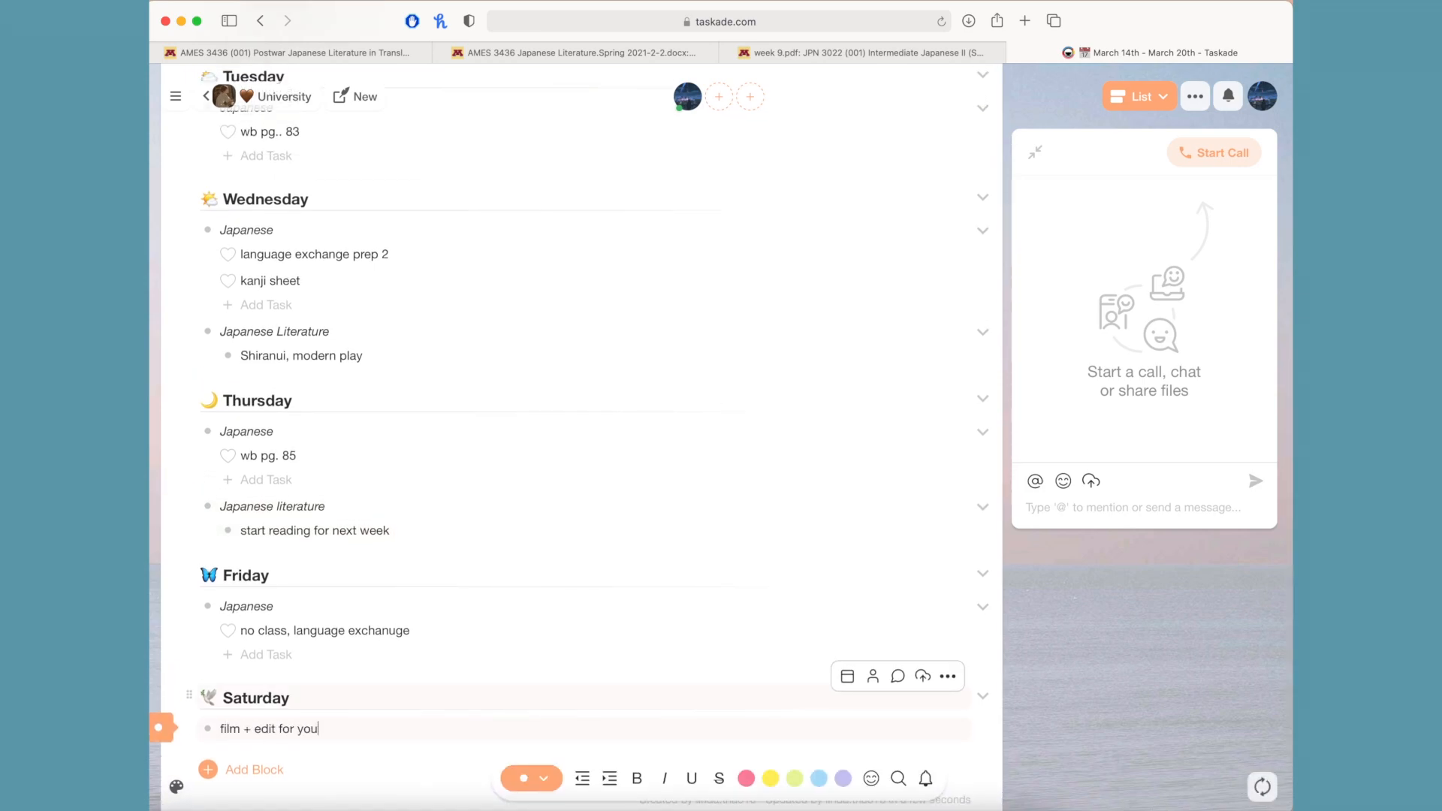
text(utube)
scroll(586, 623, down, 1)
click(532, 778)
click(562, 640)
- Enter "10 minute yoga everyday" under Notes and collapse the project's chat panel
scroll(808, 506, up, 8)
click(292, 284)
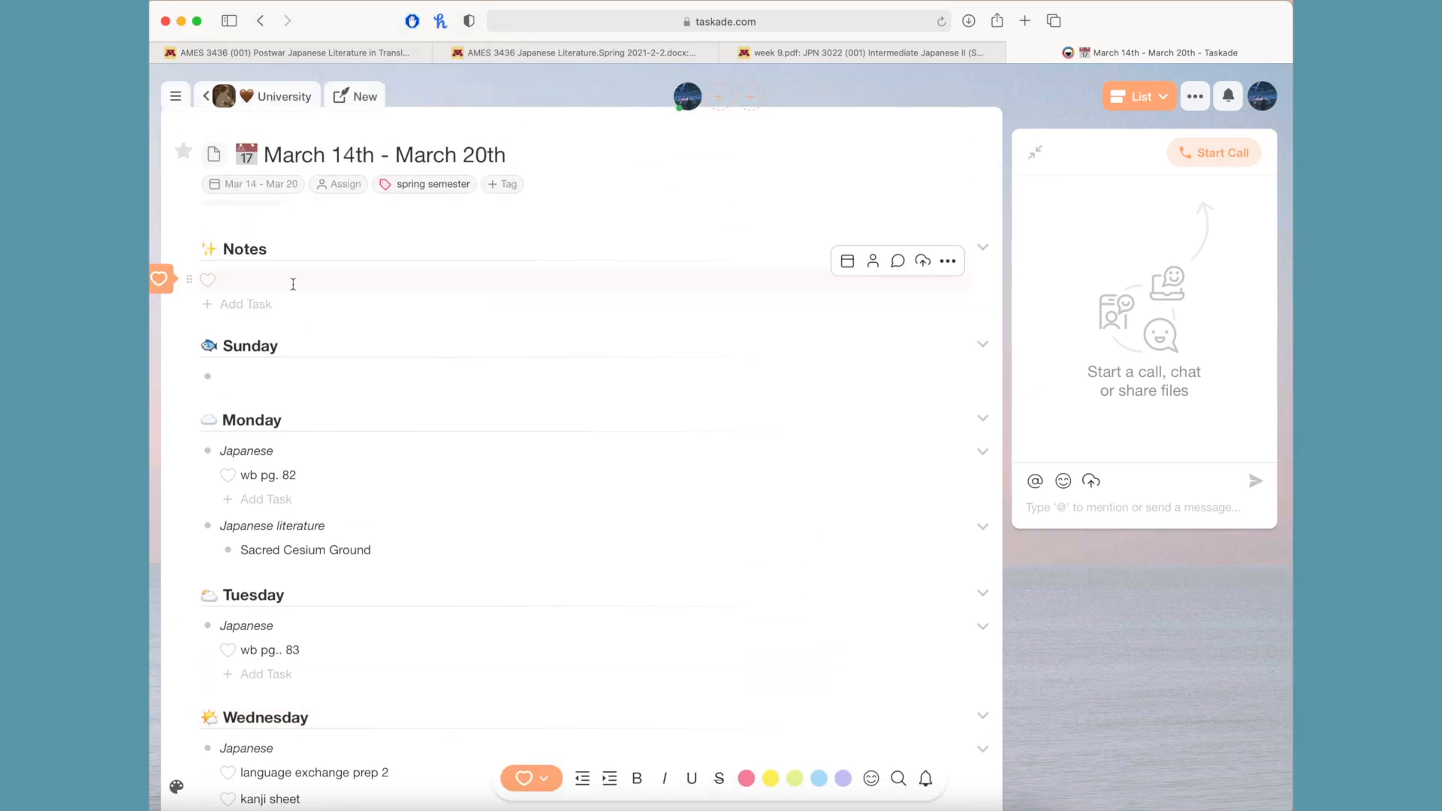
text(10 minute yoga everyday)
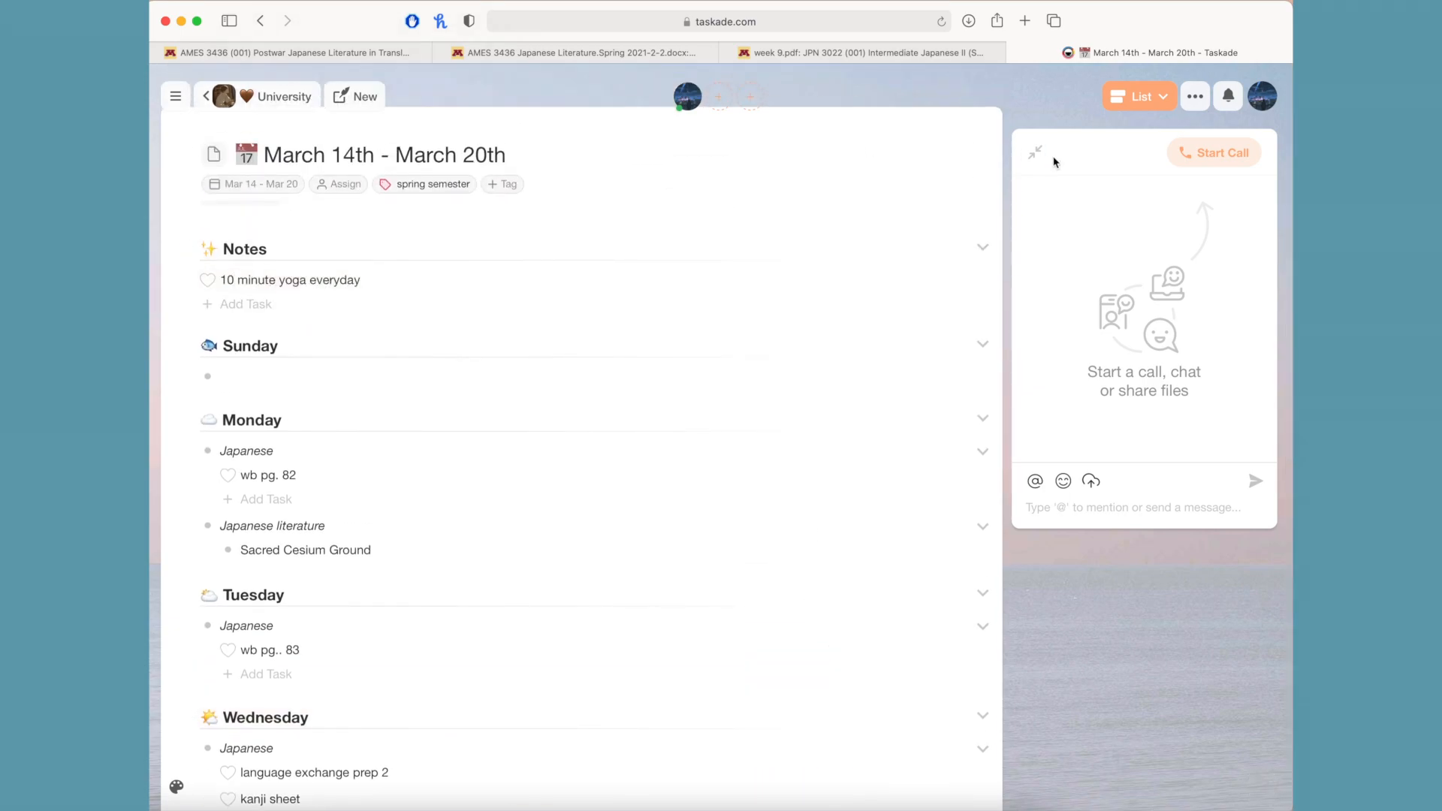
click(1035, 152)
- Give Friday's Japanese task a Mar 19 due date and correct its last word to "exchange"
scroll(1208, 303, down, 8)
scroll(1208, 303, down, 1)
click(947, 551)
click(992, 533)
click(395, 364)
click(563, 546)
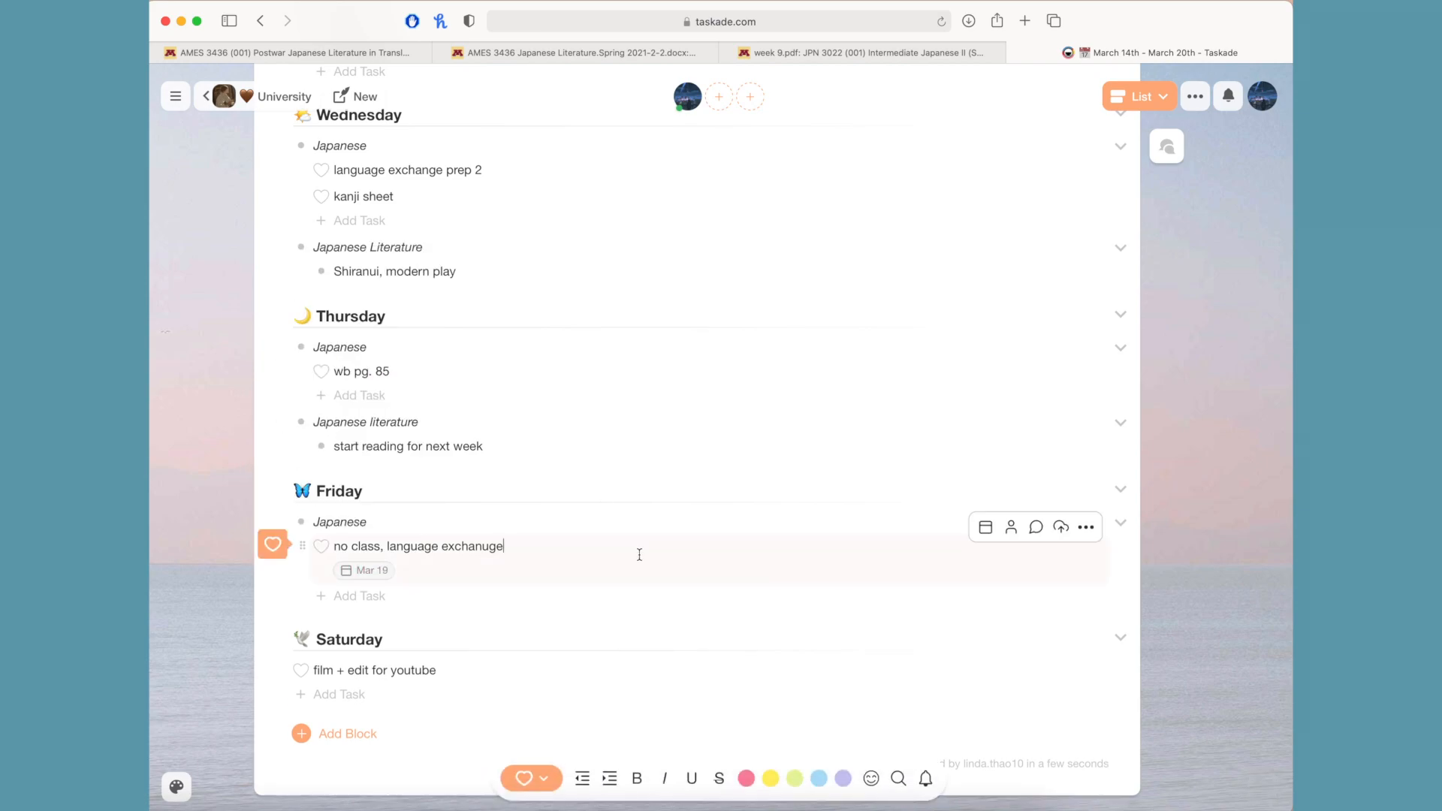
double_click(496, 548)
text(exchange)
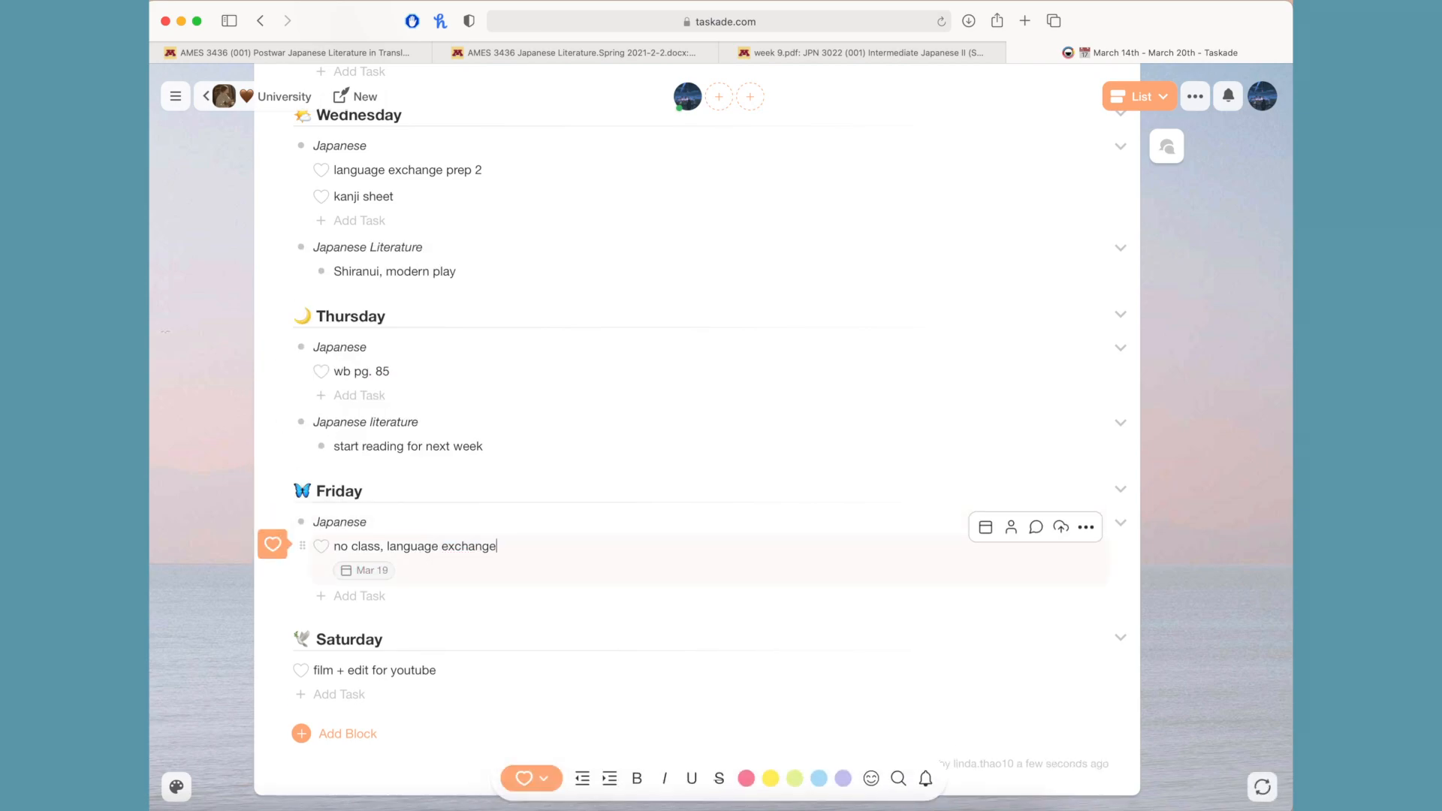
- Set the Japanese tasks' due dates to Mar 15 for Monday, Mar 16 for Tuesday, Mar 17 for both Wednesday tasks and Mar 18 for Thursday
click(232, 480)
scroll(232, 480, up, 6)
scroll(724, 473, down, 2)
click(985, 356)
click(323, 532)
click(839, 422)
click(985, 503)
click(346, 393)
scroll(676, 488, down, 2)
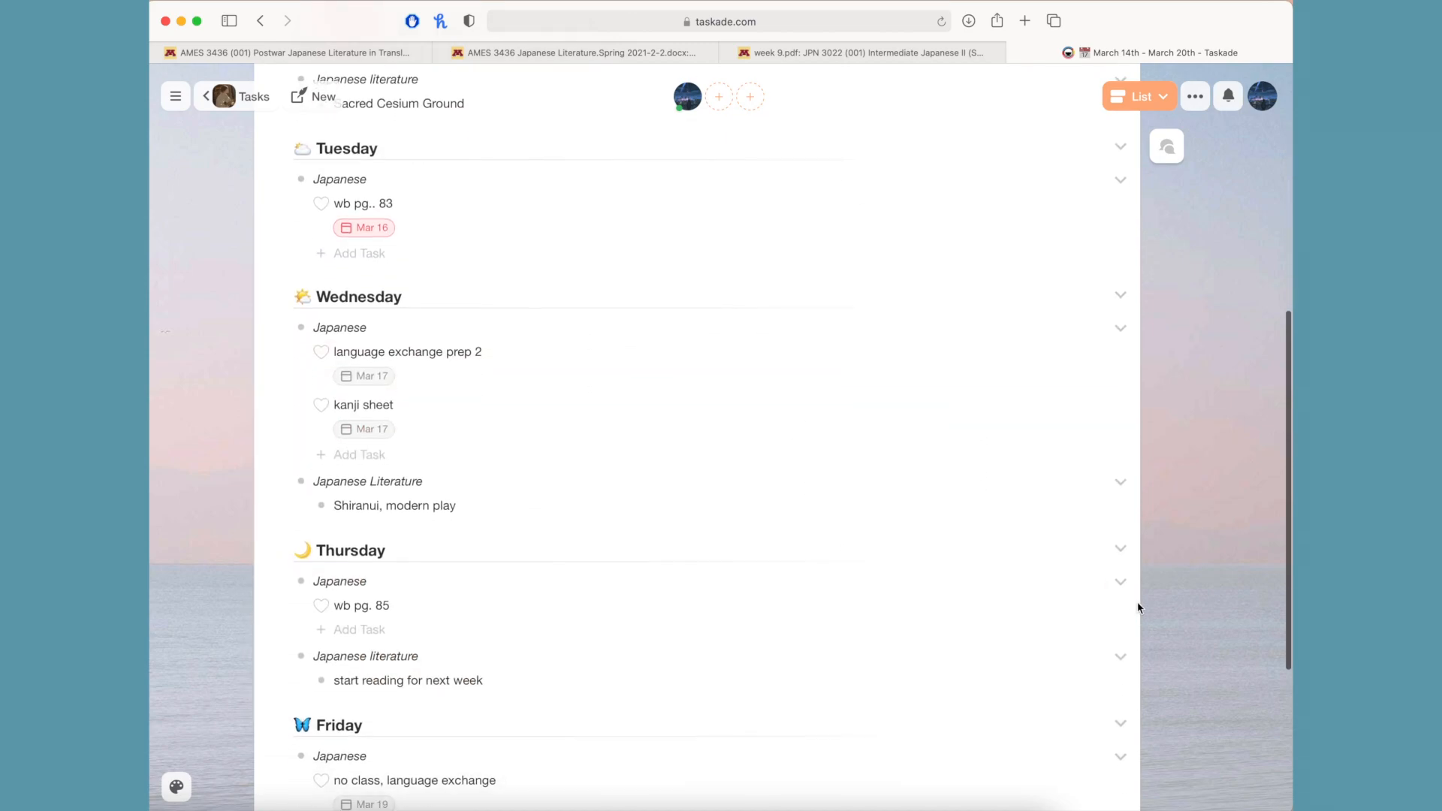
click(978, 594)
click(369, 425)
- Leave the weekly project and view its due dates in the March 2021 calendar
scroll(804, 517, down, 4)
scroll(813, 515, up, 9)
click(175, 96)
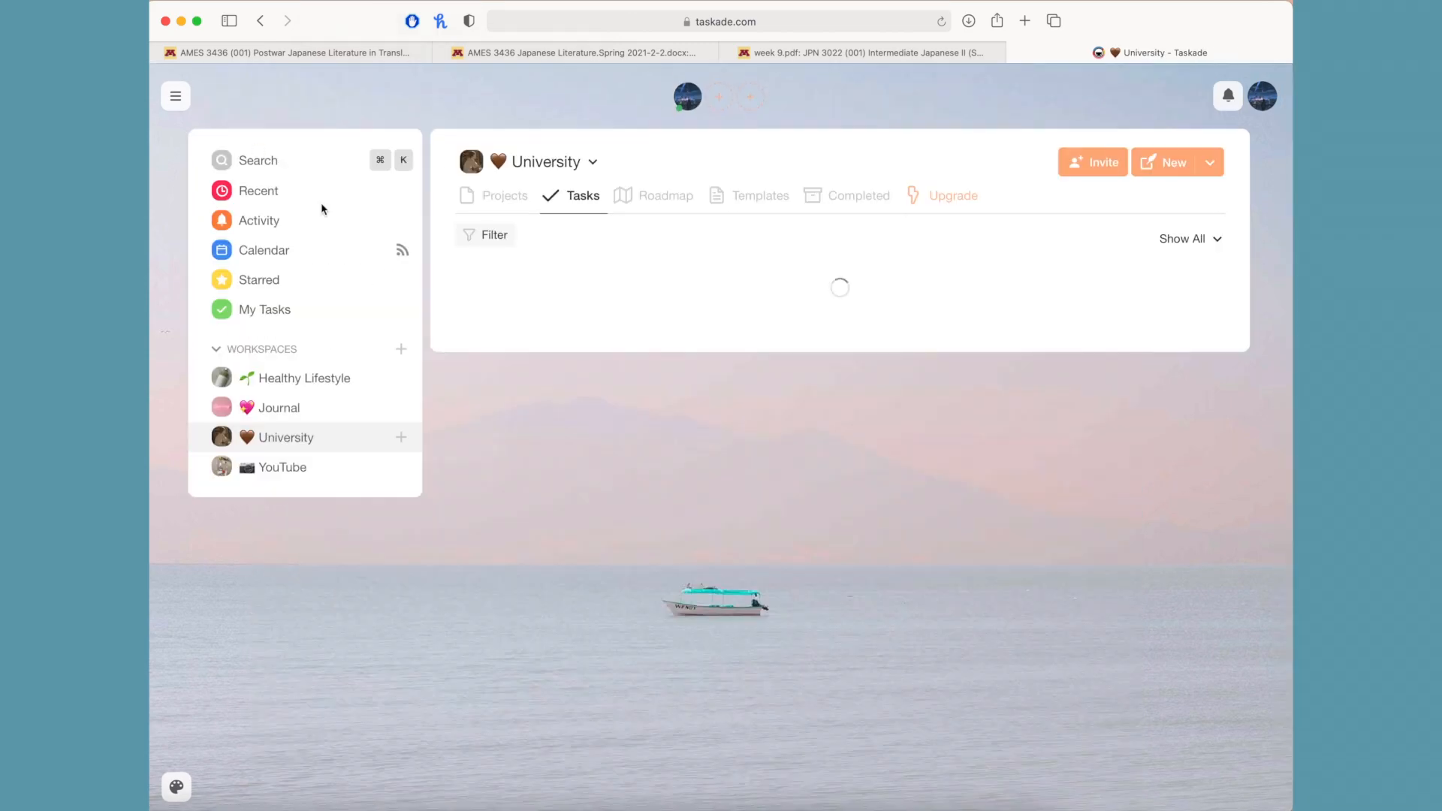
click(286, 251)
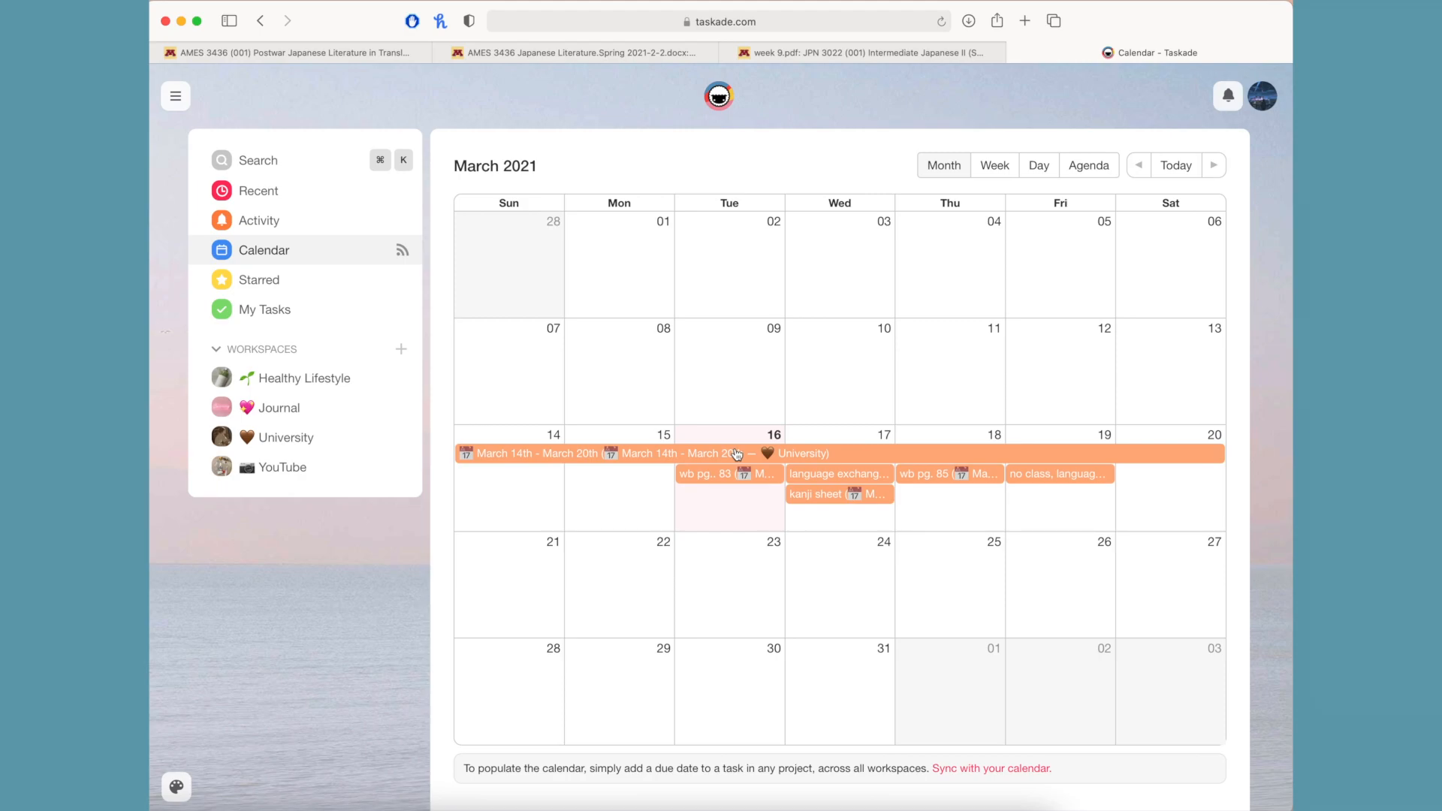
- Open the March 14th - March 20th project from the calendar and delete the project's overall date range
click(736, 453)
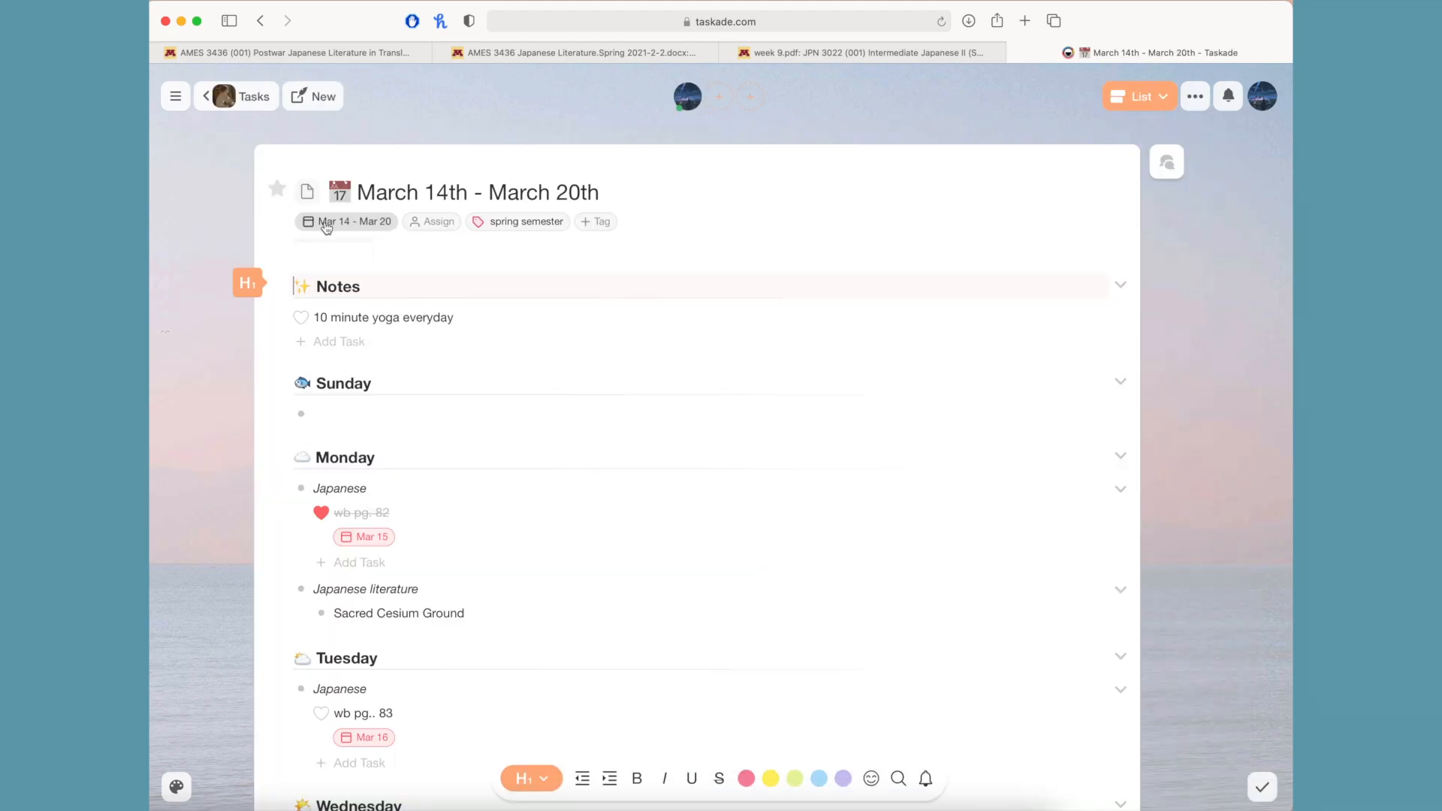
click(330, 222)
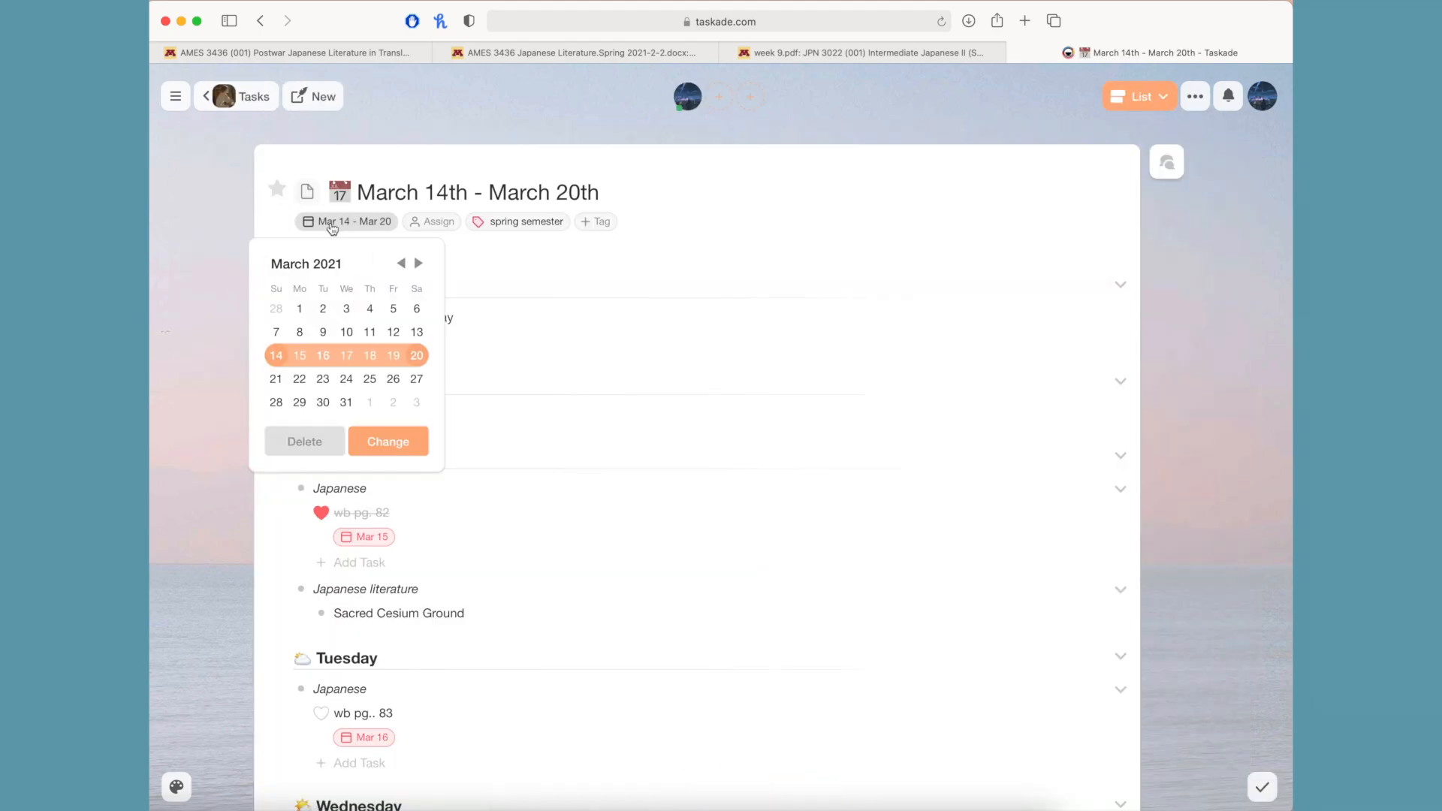
click(331, 444)
- Return to the calendar and open Tuesday's "wb pg.. 83" task from it
click(229, 99)
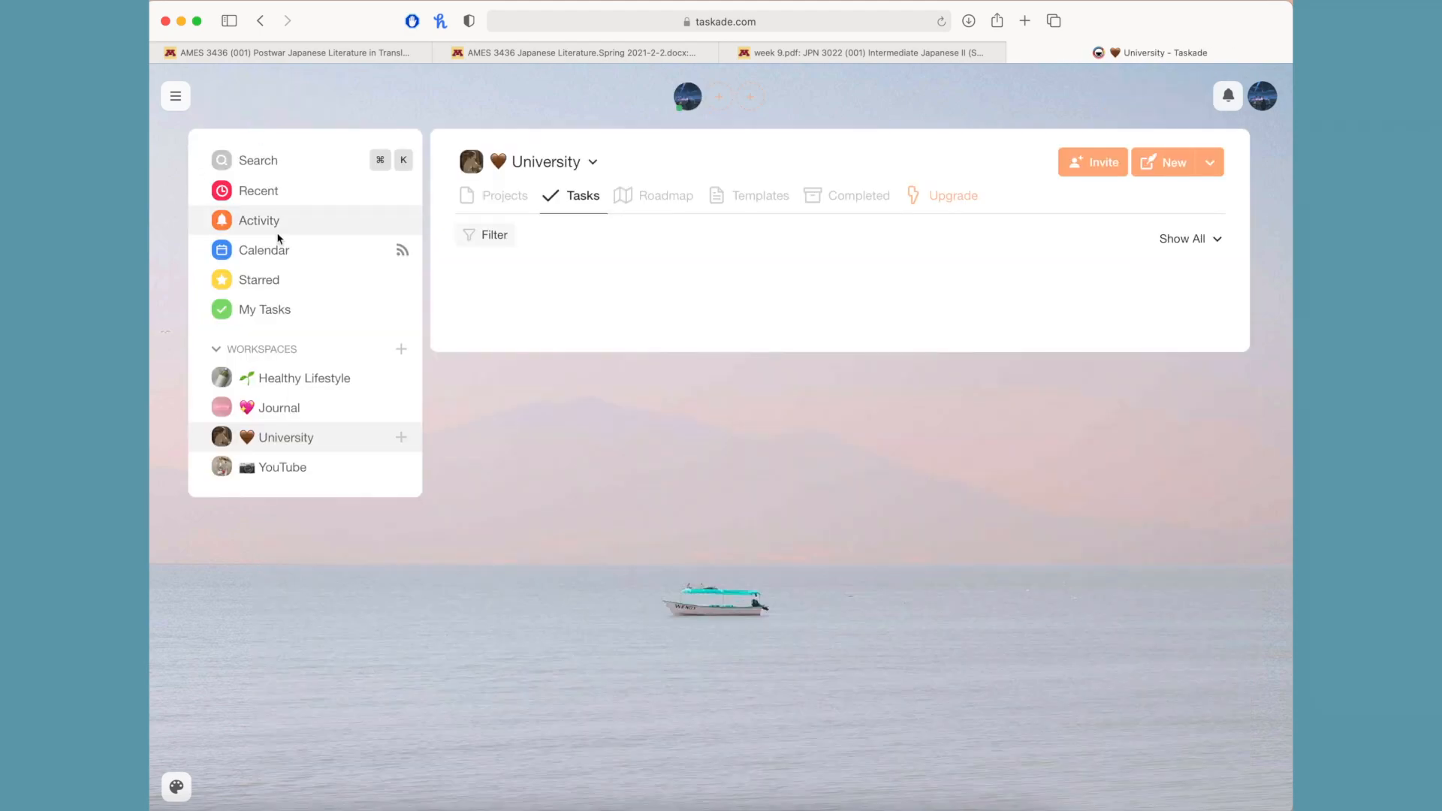
click(282, 250)
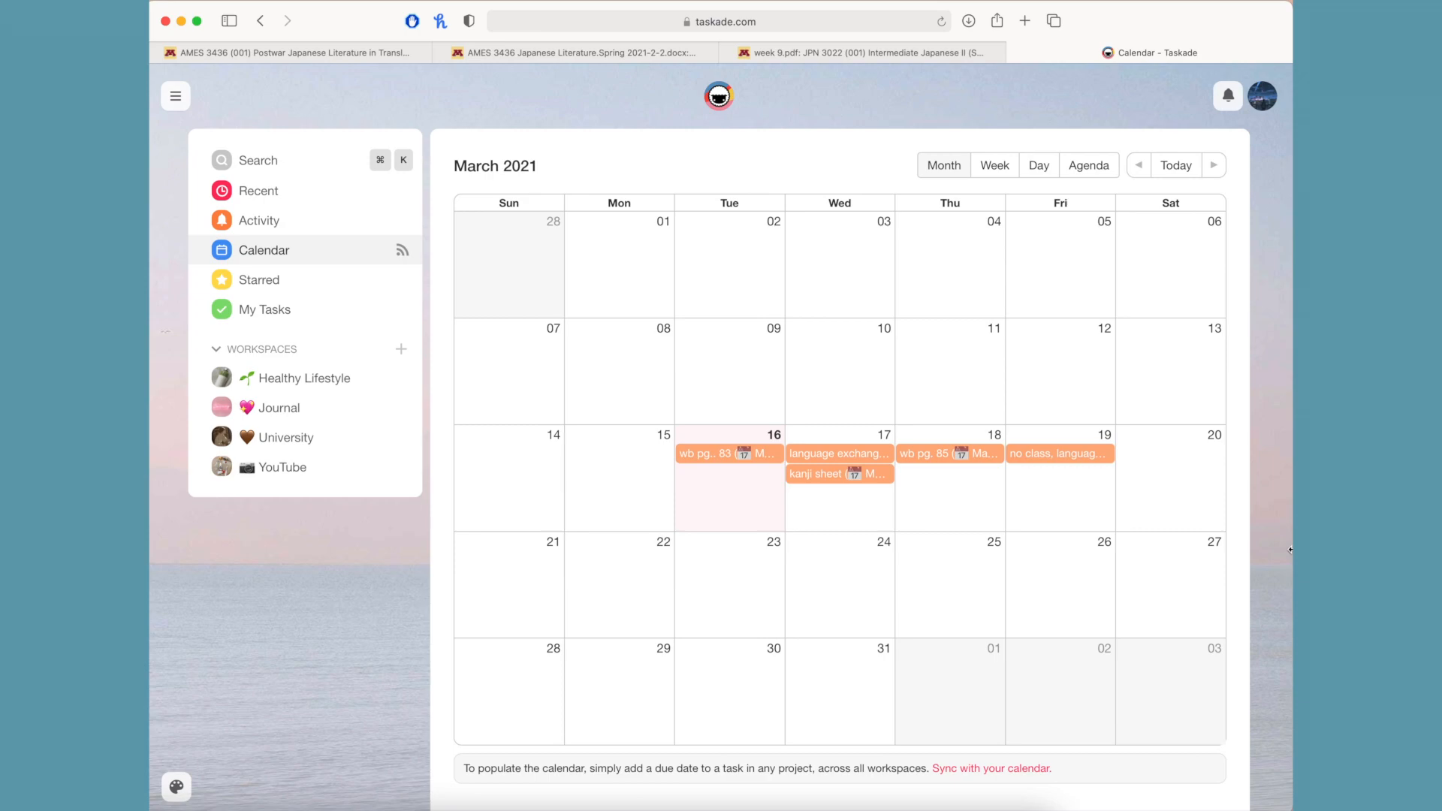
scroll(804, 490, down, 1)
click(757, 456)
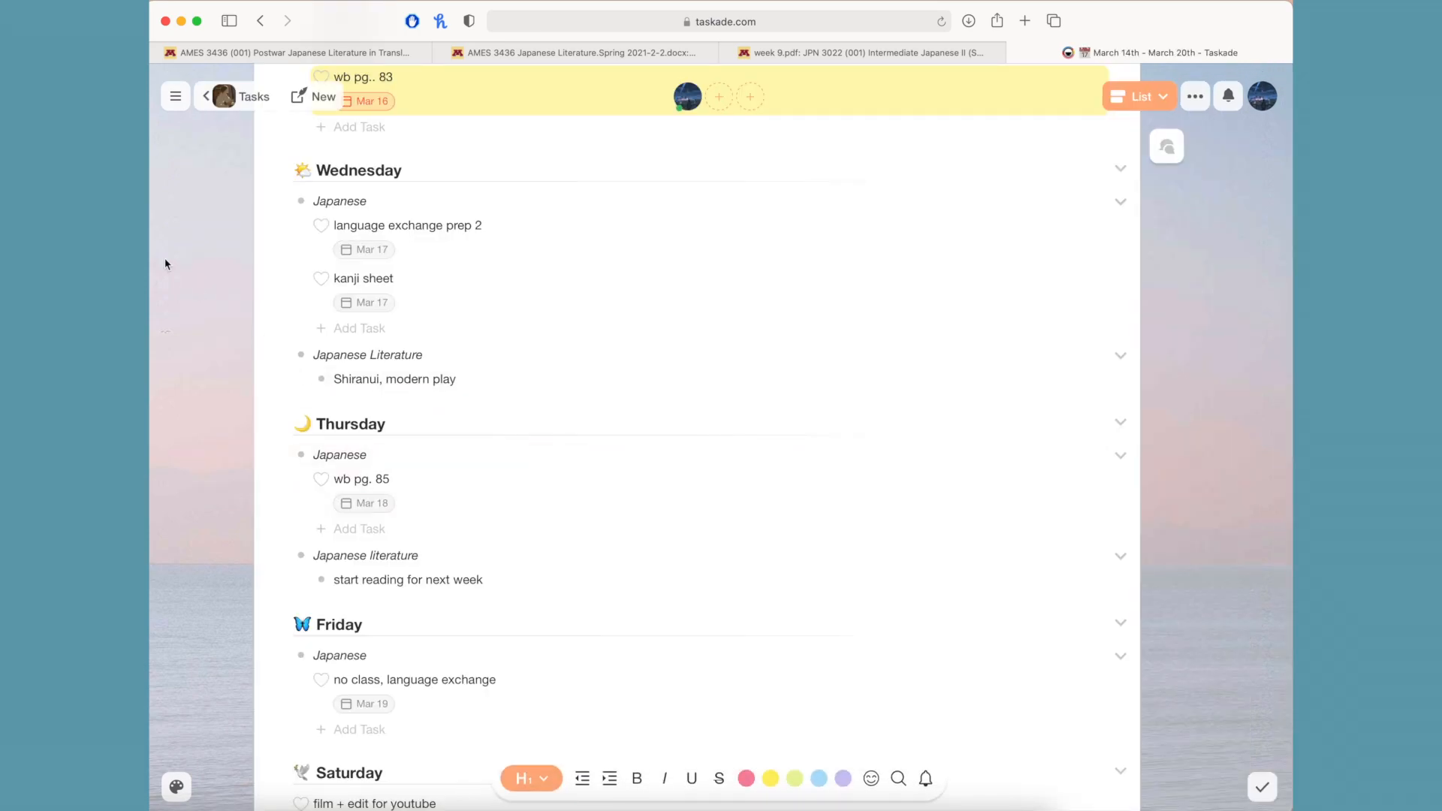
- Leave the weekly project and view the University workspace's tasks, its projects and its completed projects
click(224, 97)
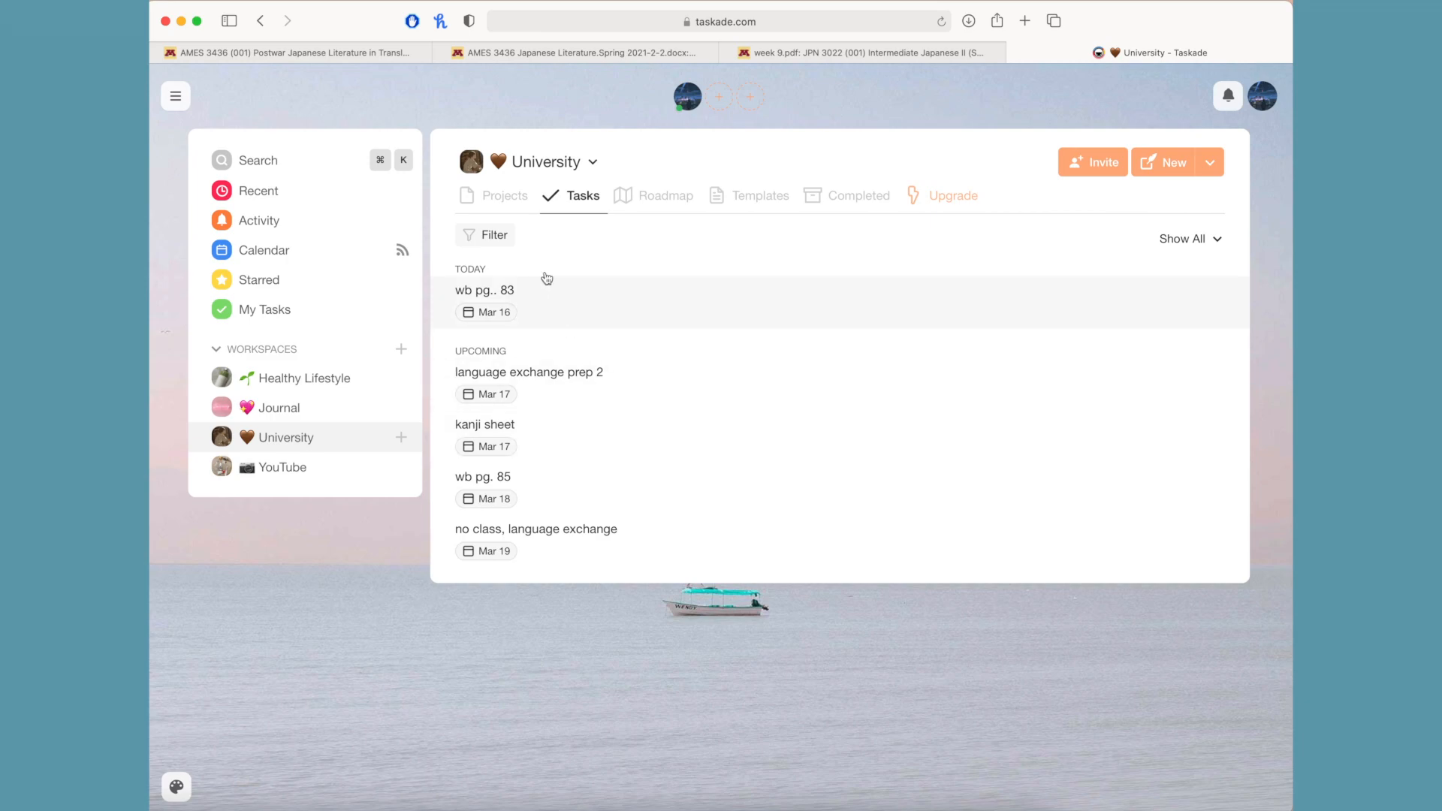
click(506, 197)
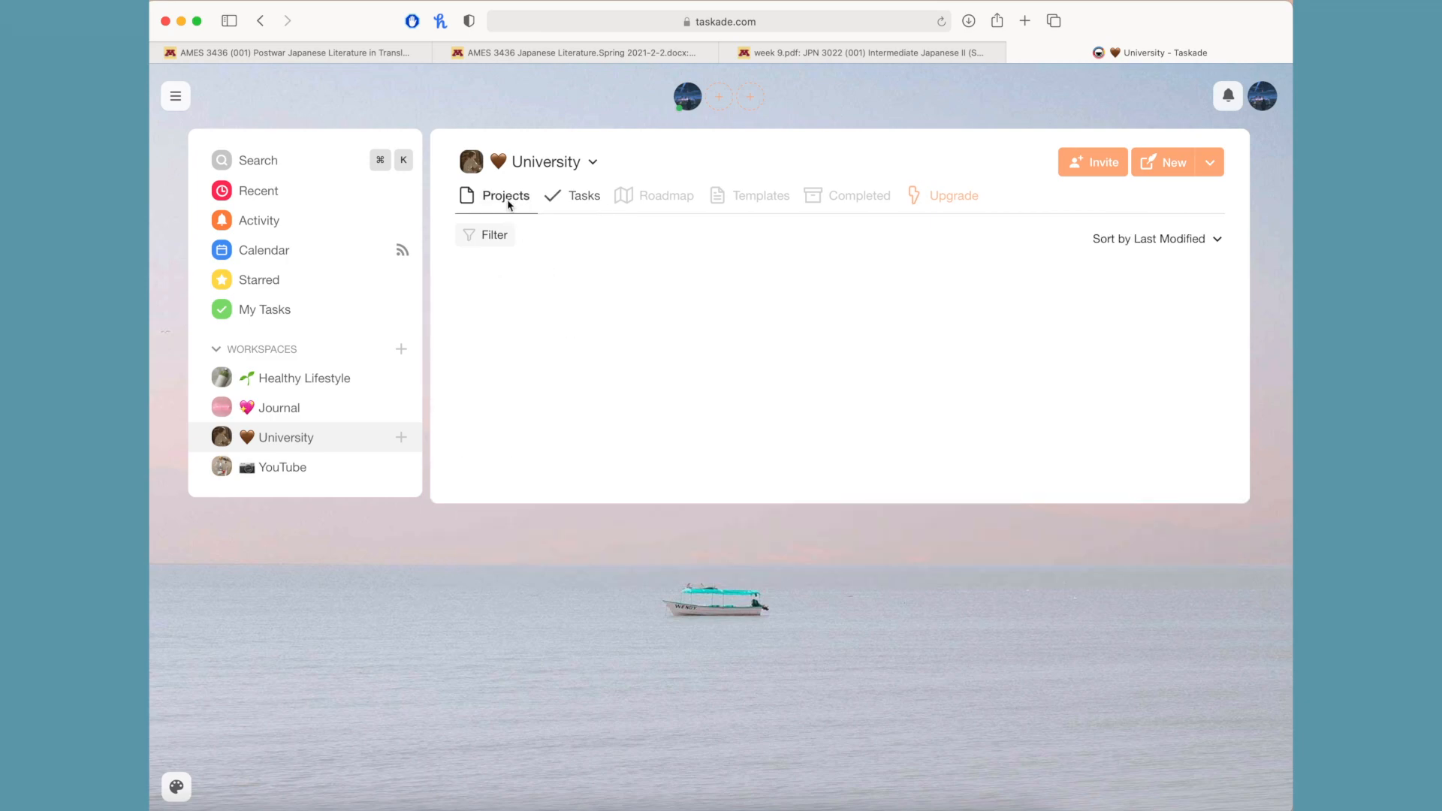
click(864, 197)
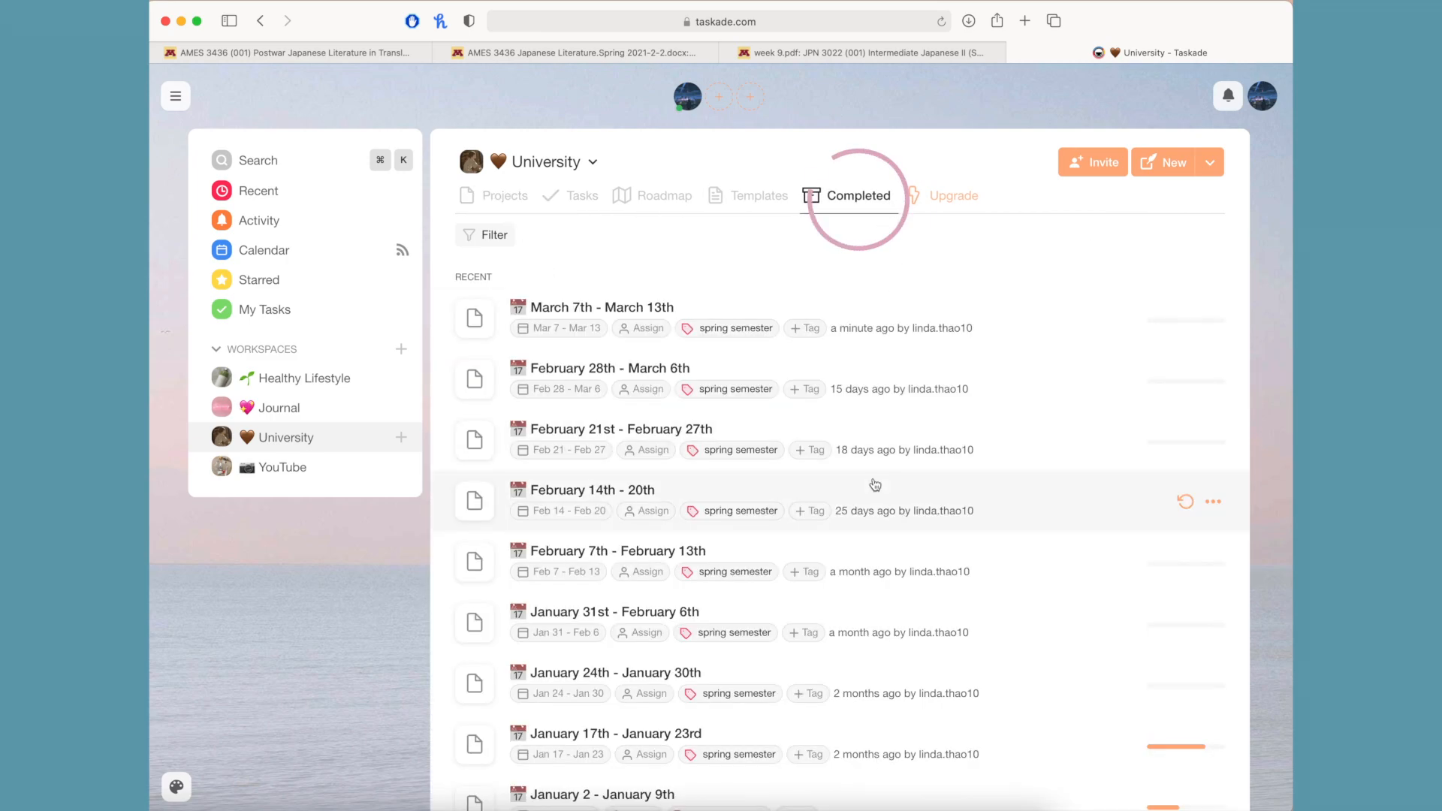
- Open the completed January 31st - February 6th project, look through its daily tasks and return to the workspace
scroll(961, 428, down, 5)
click(959, 428)
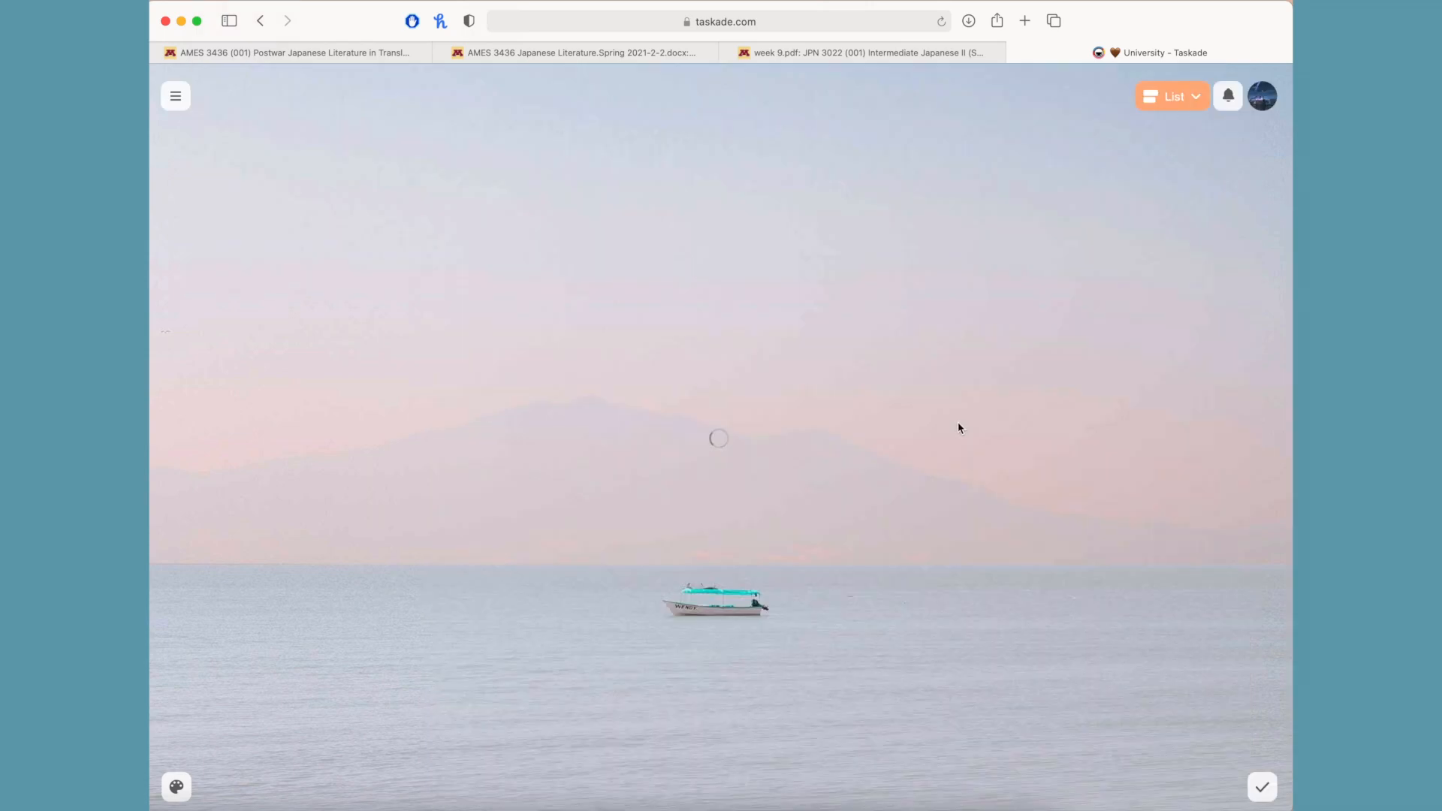
scroll(960, 428, down, 5)
scroll(960, 428, down, 7)
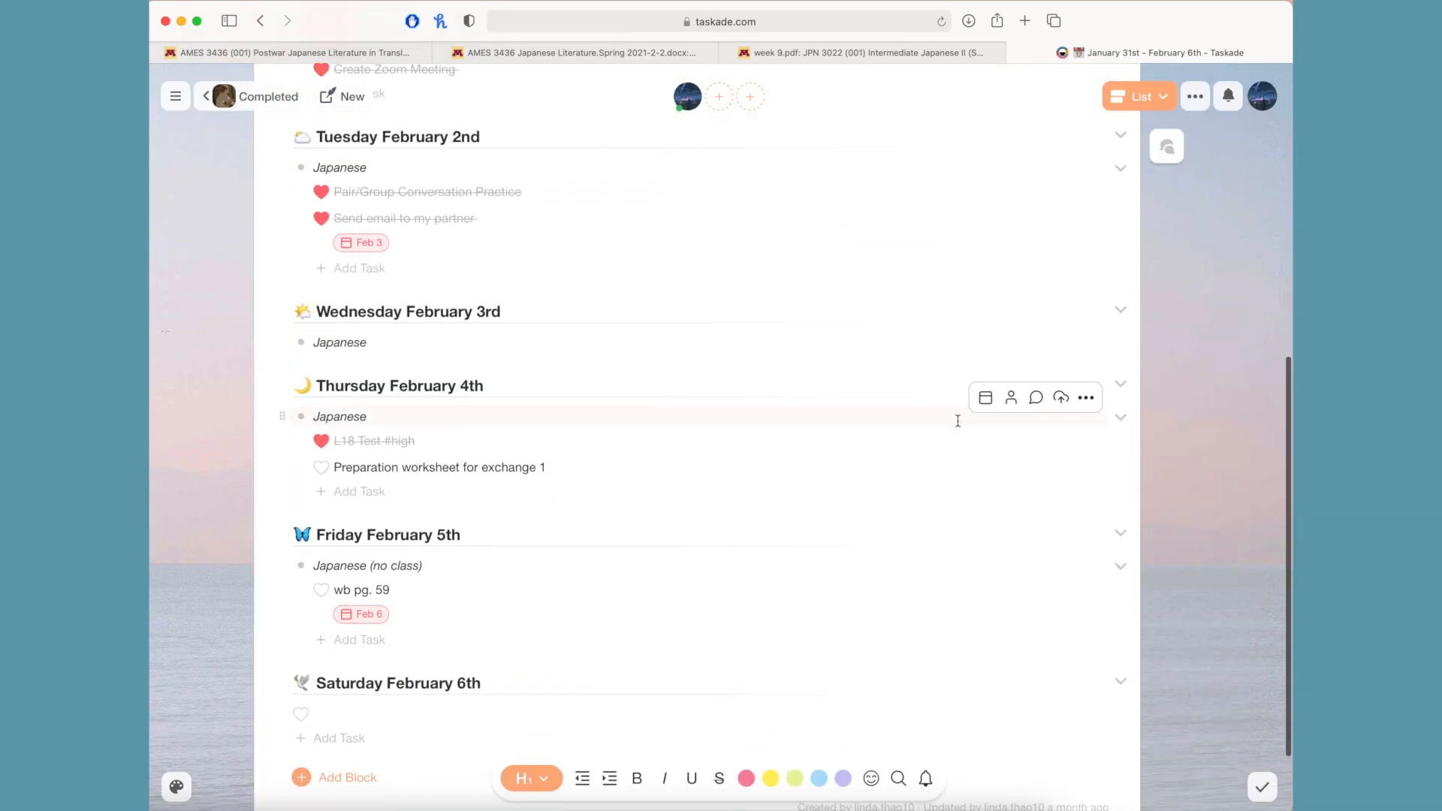
click(263, 97)
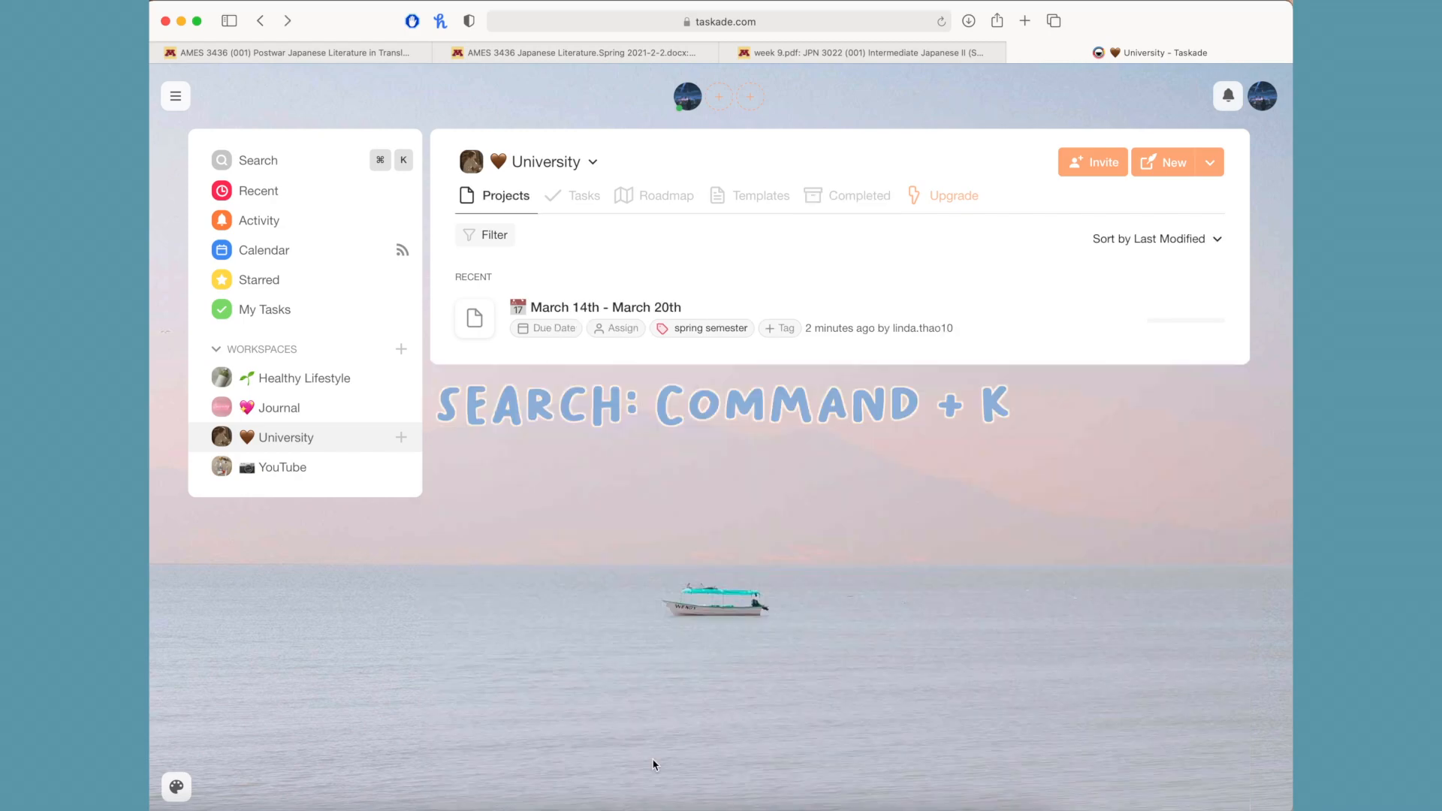
- Search the projects for "march" and open the March 14th - March 20th project to view its tasks
key(super+k)
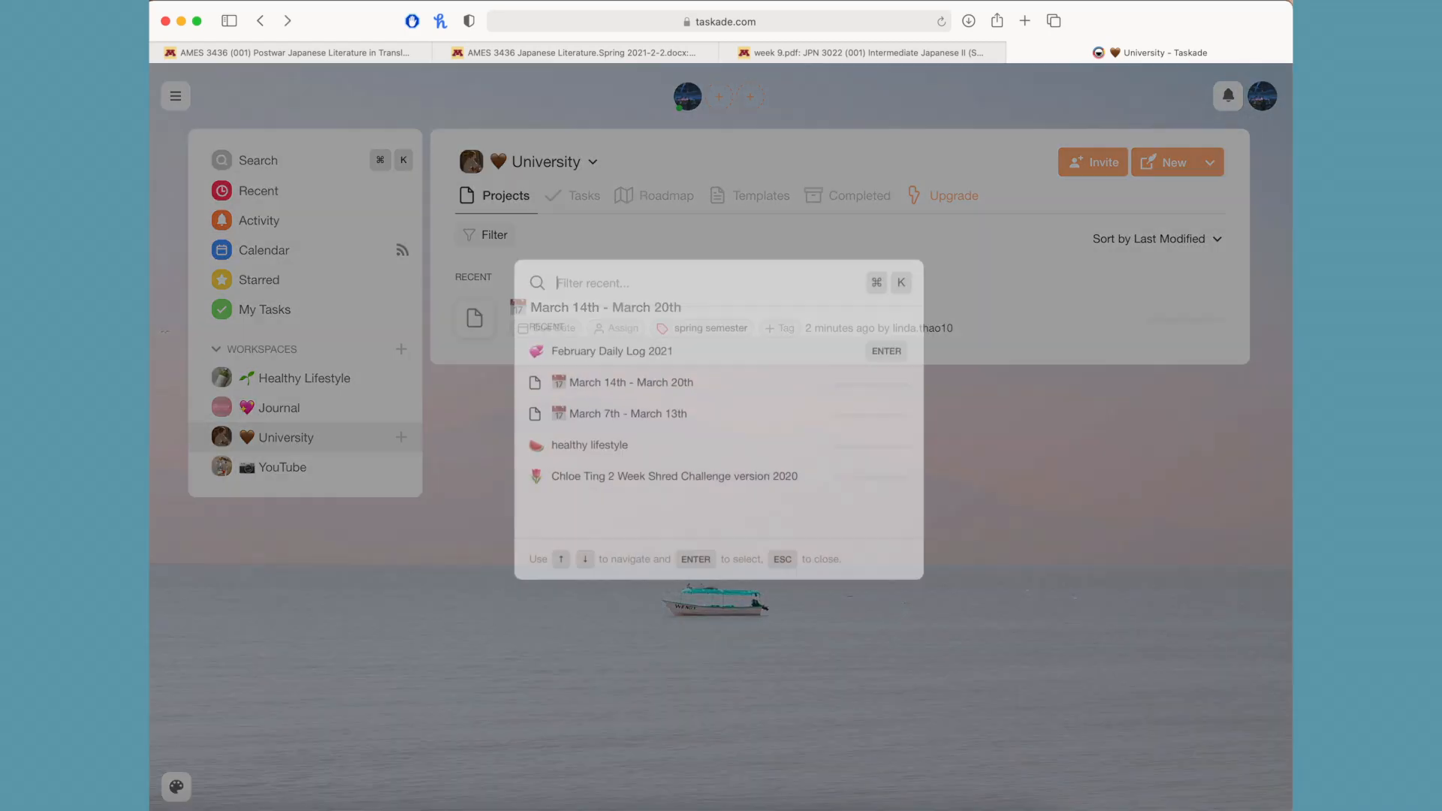
text(march)
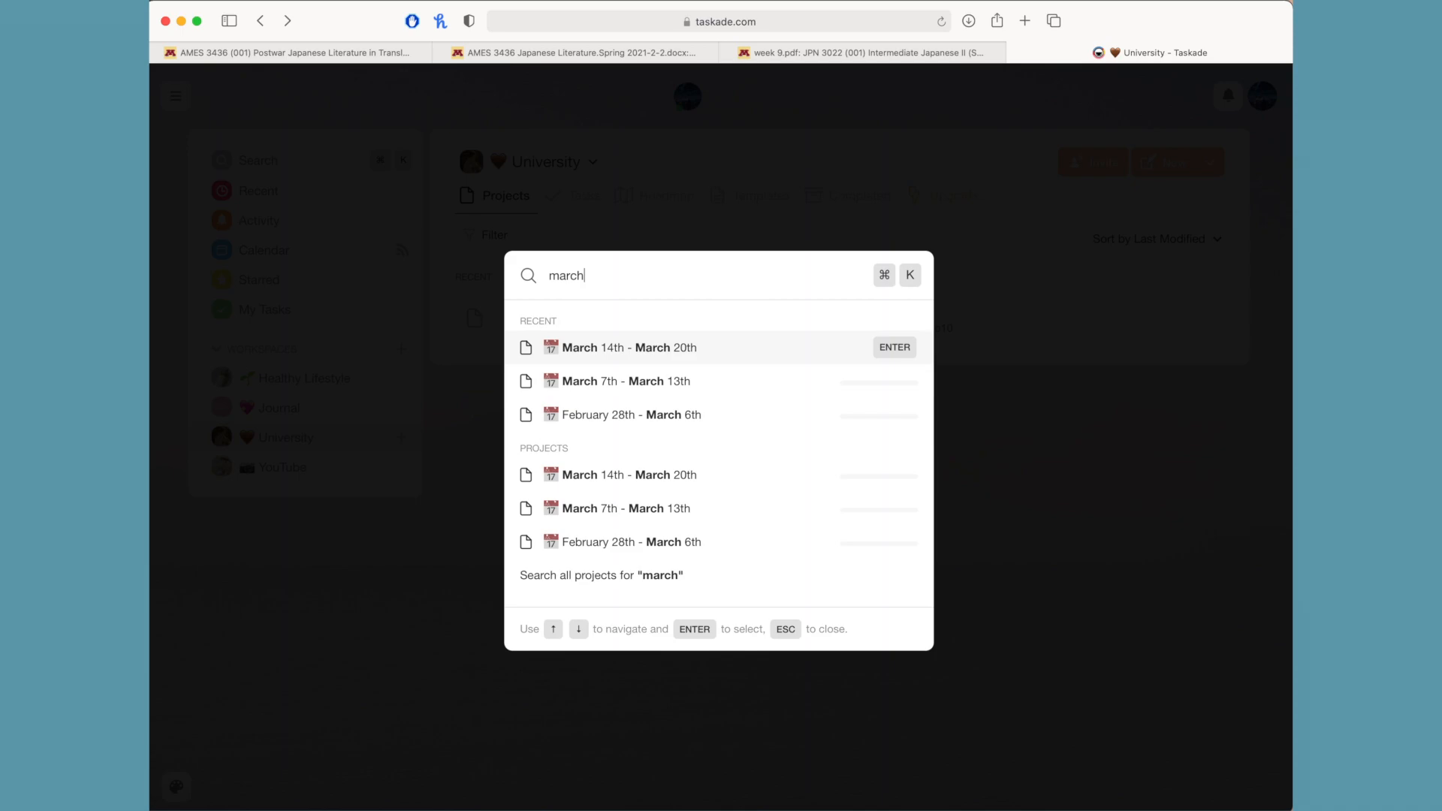
click(716, 353)
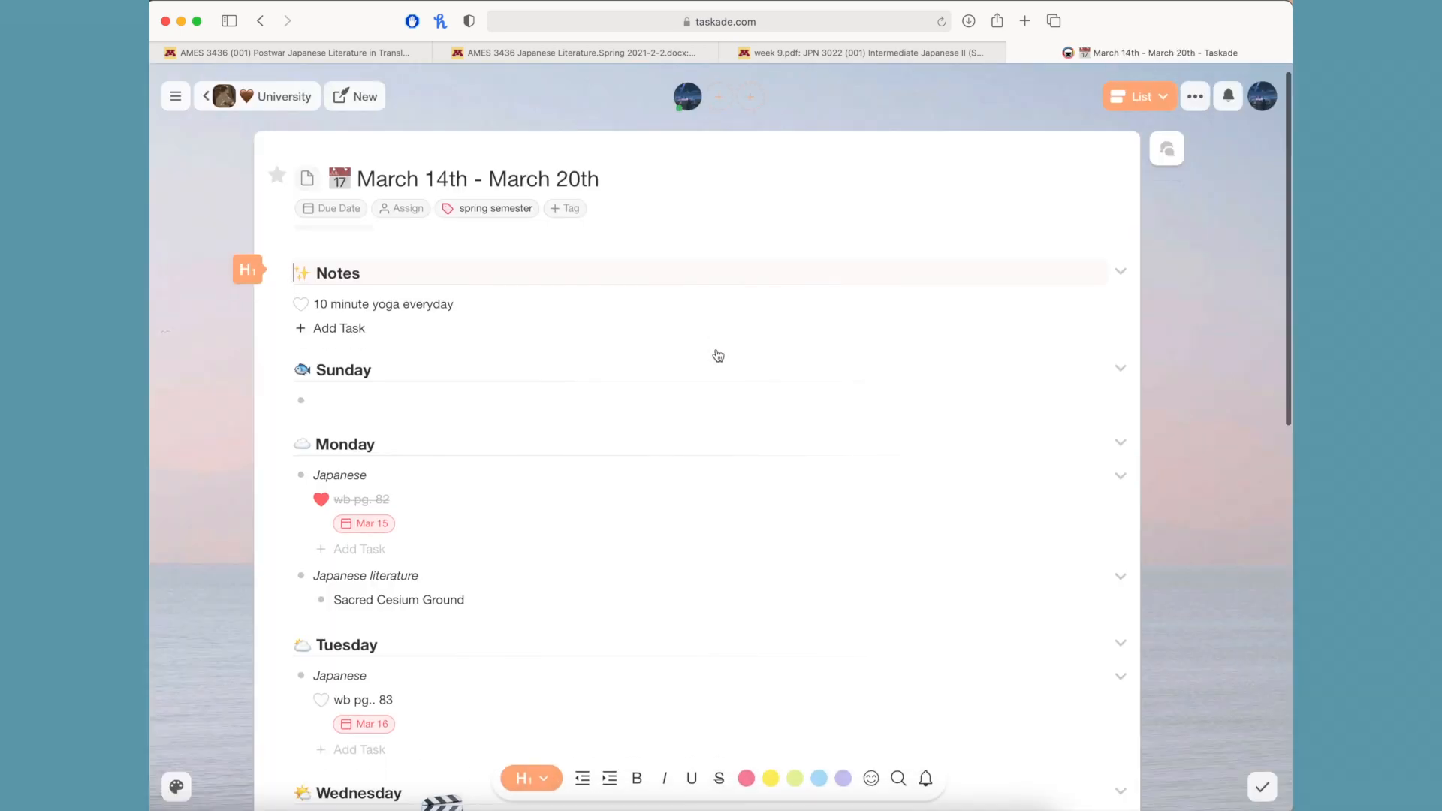
scroll(717, 351, down, 5)
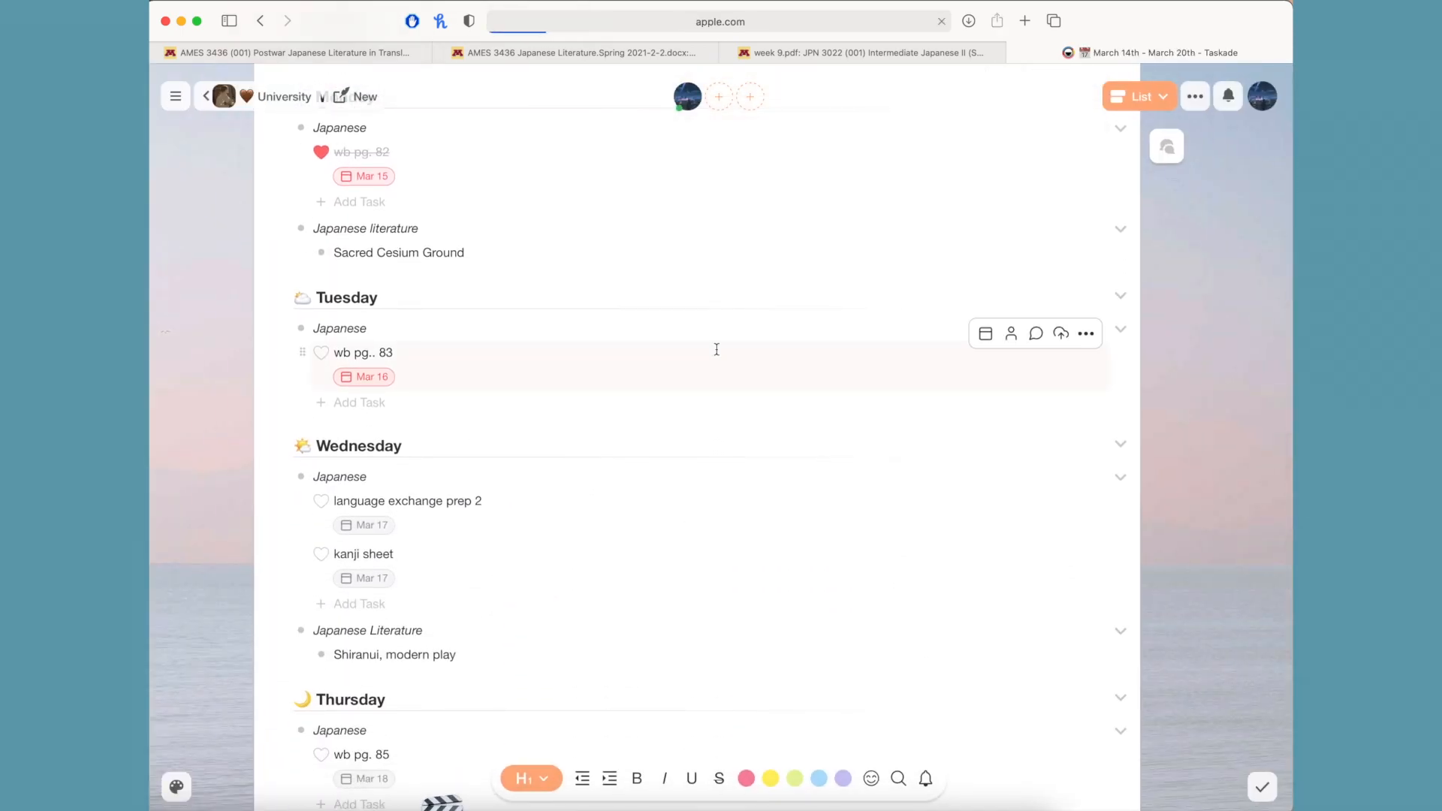
- Search for "march" again from within the open project and choose the March 7th - March 13th project
click(260, 21)
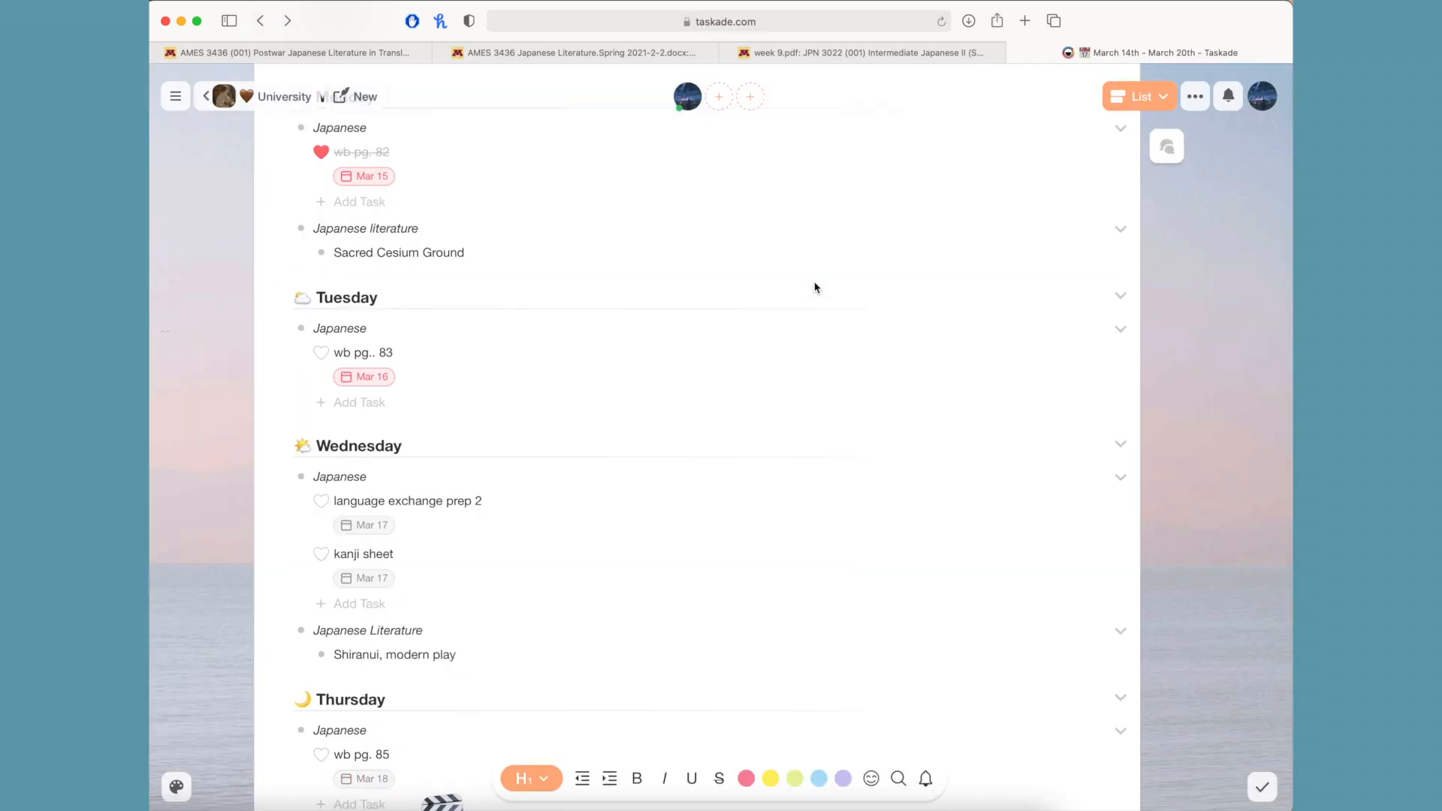
key(super+k)
text(march)
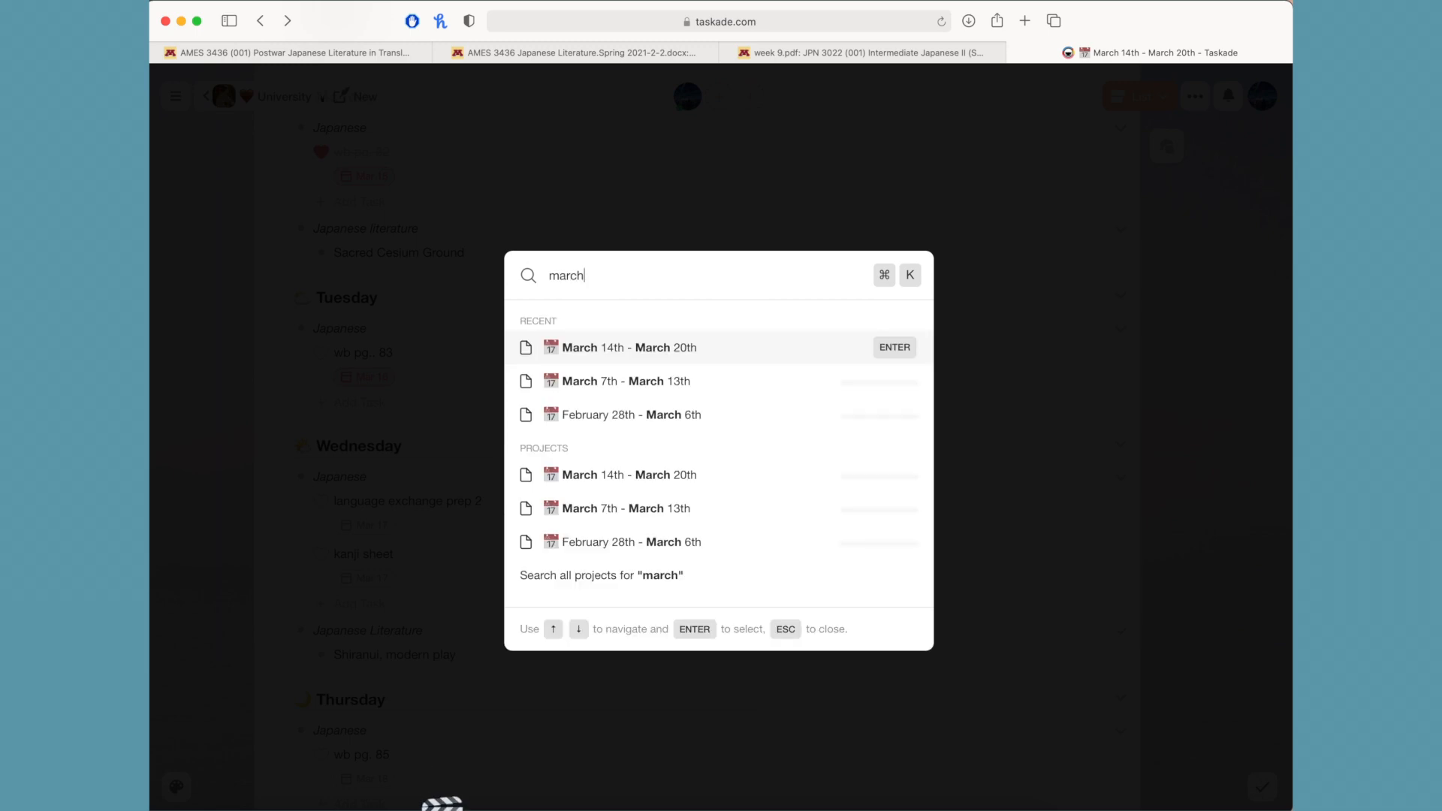
click(735, 384)
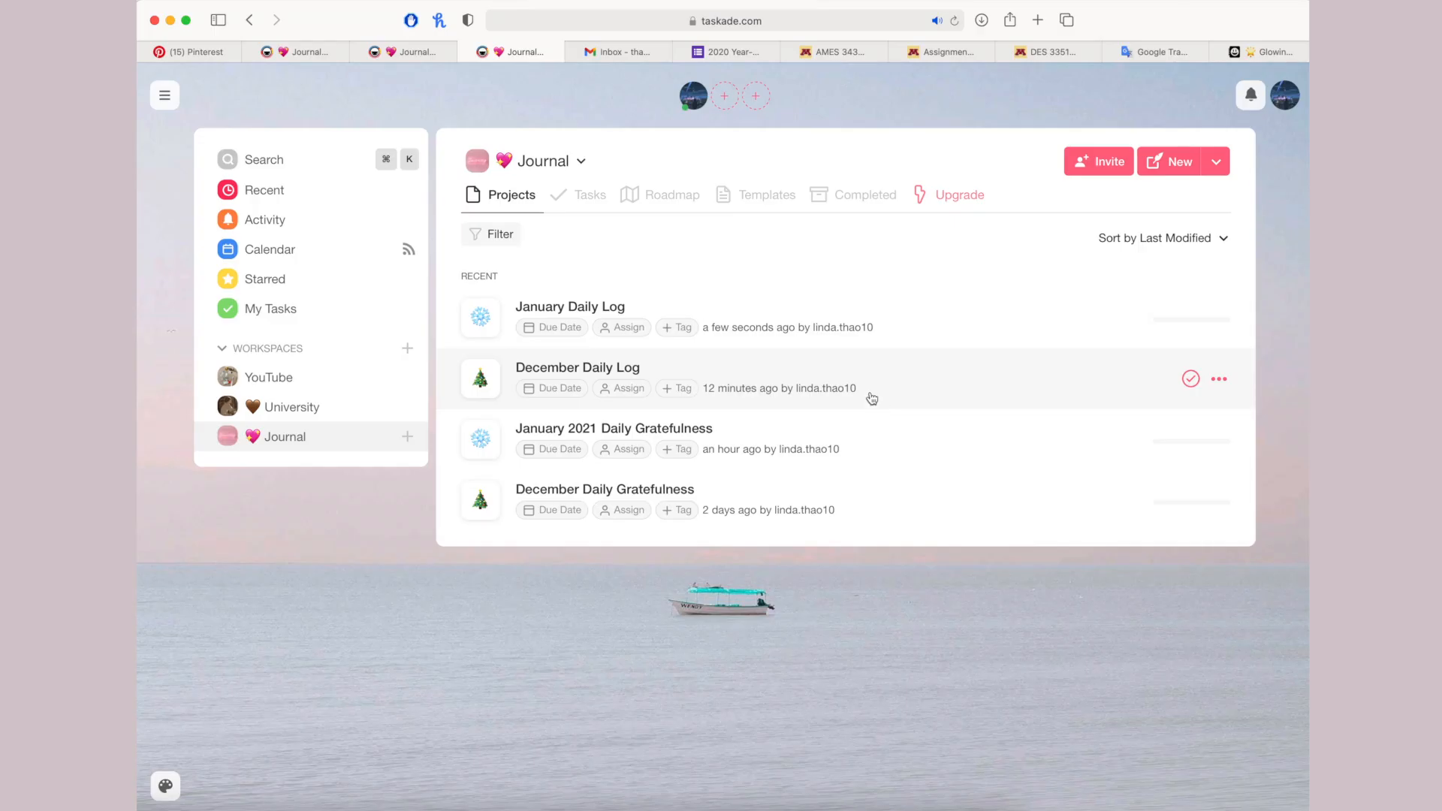
- In January 2021 Daily Gratefulness, add a sixth item under January 23rd, 2021 reading "Drank my hibiscus tea and it was delicious"
click(833, 440)
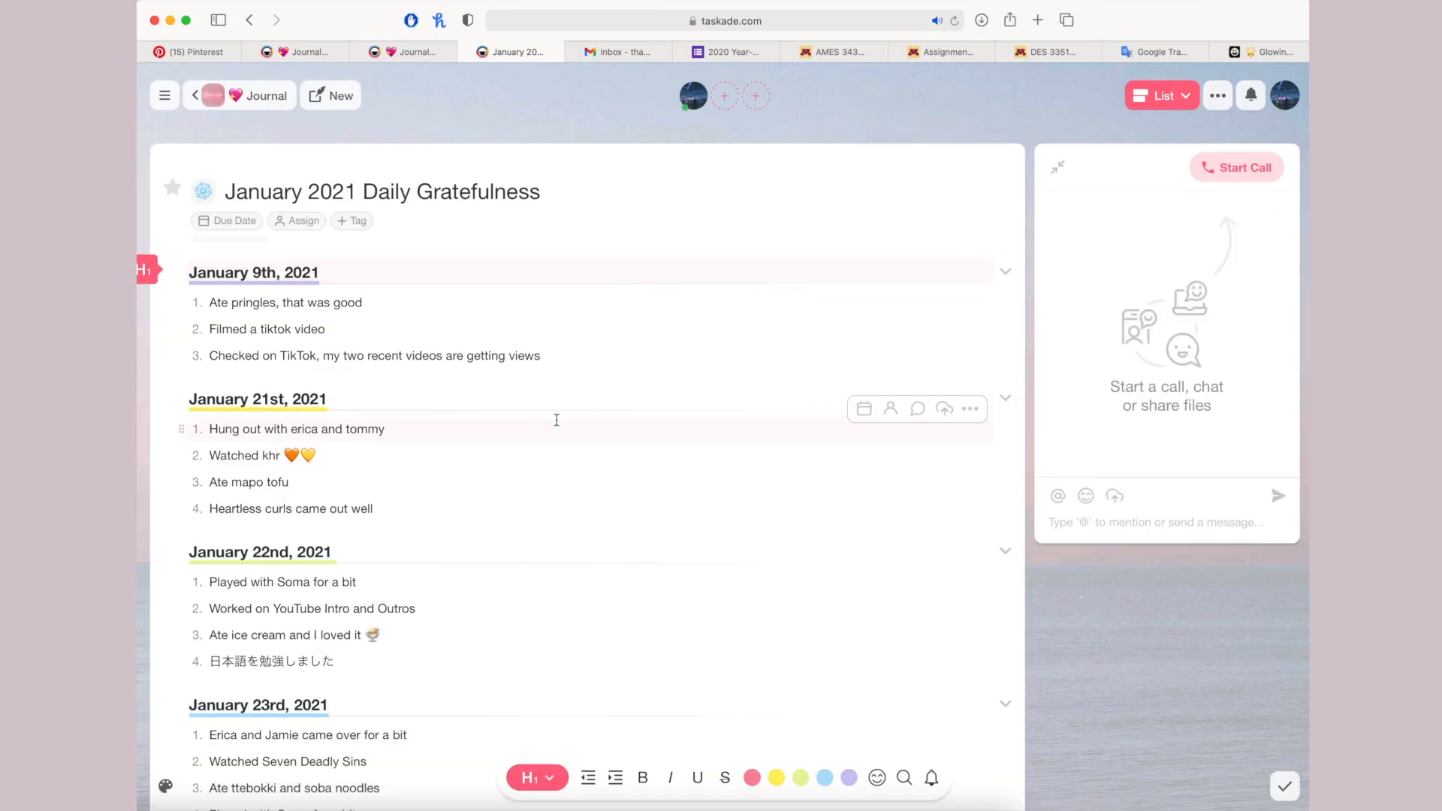
scroll(557, 420, down, 5)
key(Return)
text(Dr)
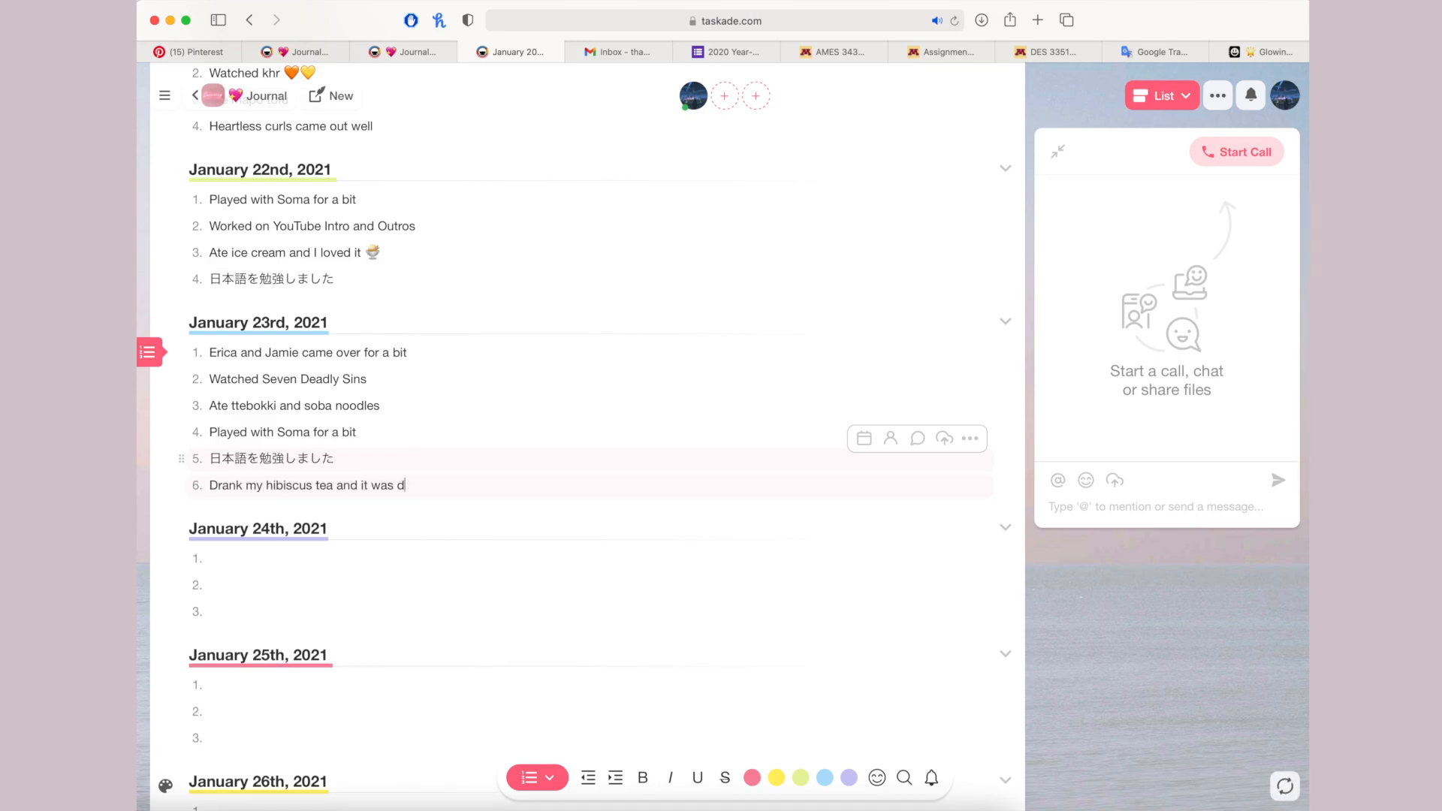
- Insert a red hibiscus flower emoji at the end of the hibiscus tea item
click(877, 777)
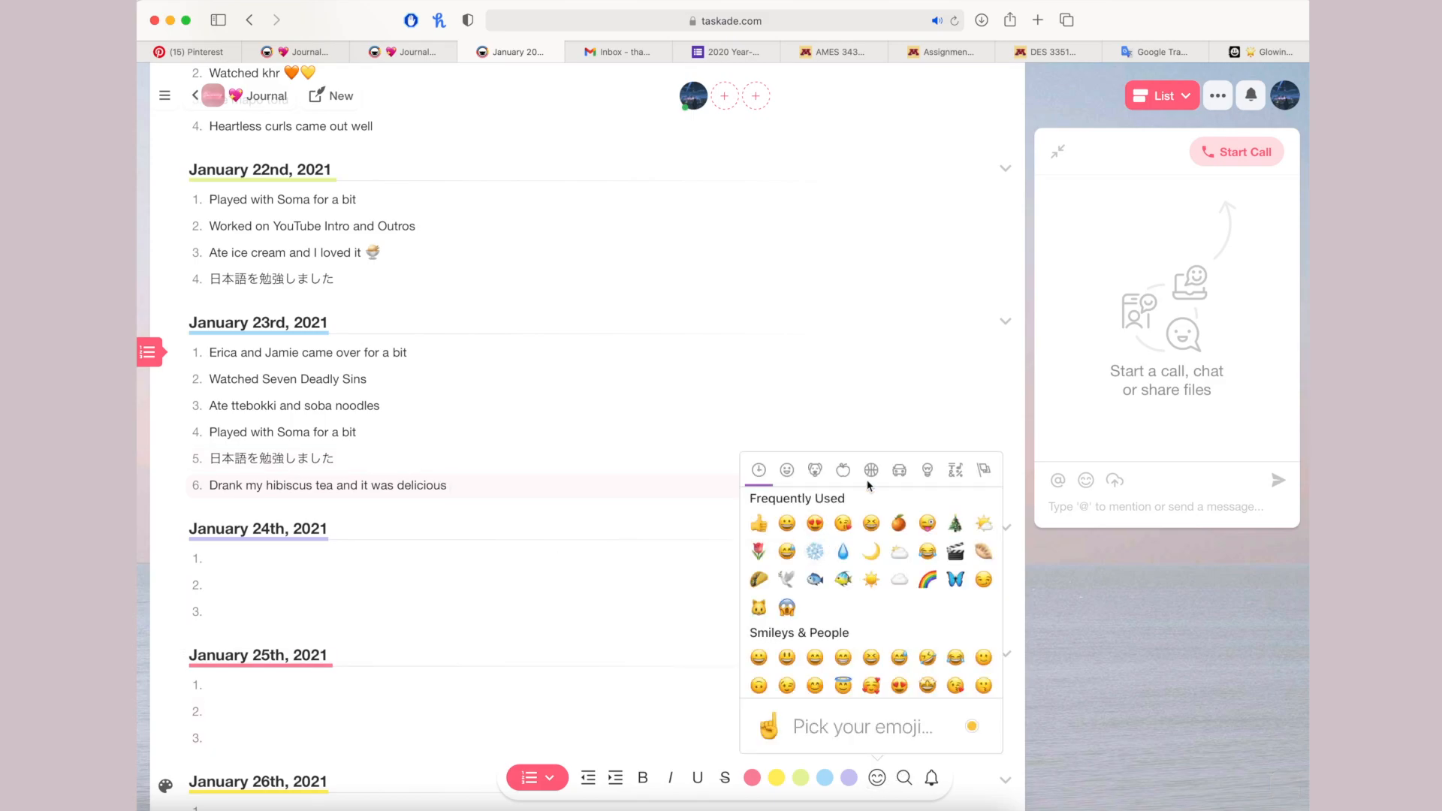
click(871, 470)
click(843, 470)
scroll(937, 552, down, 4)
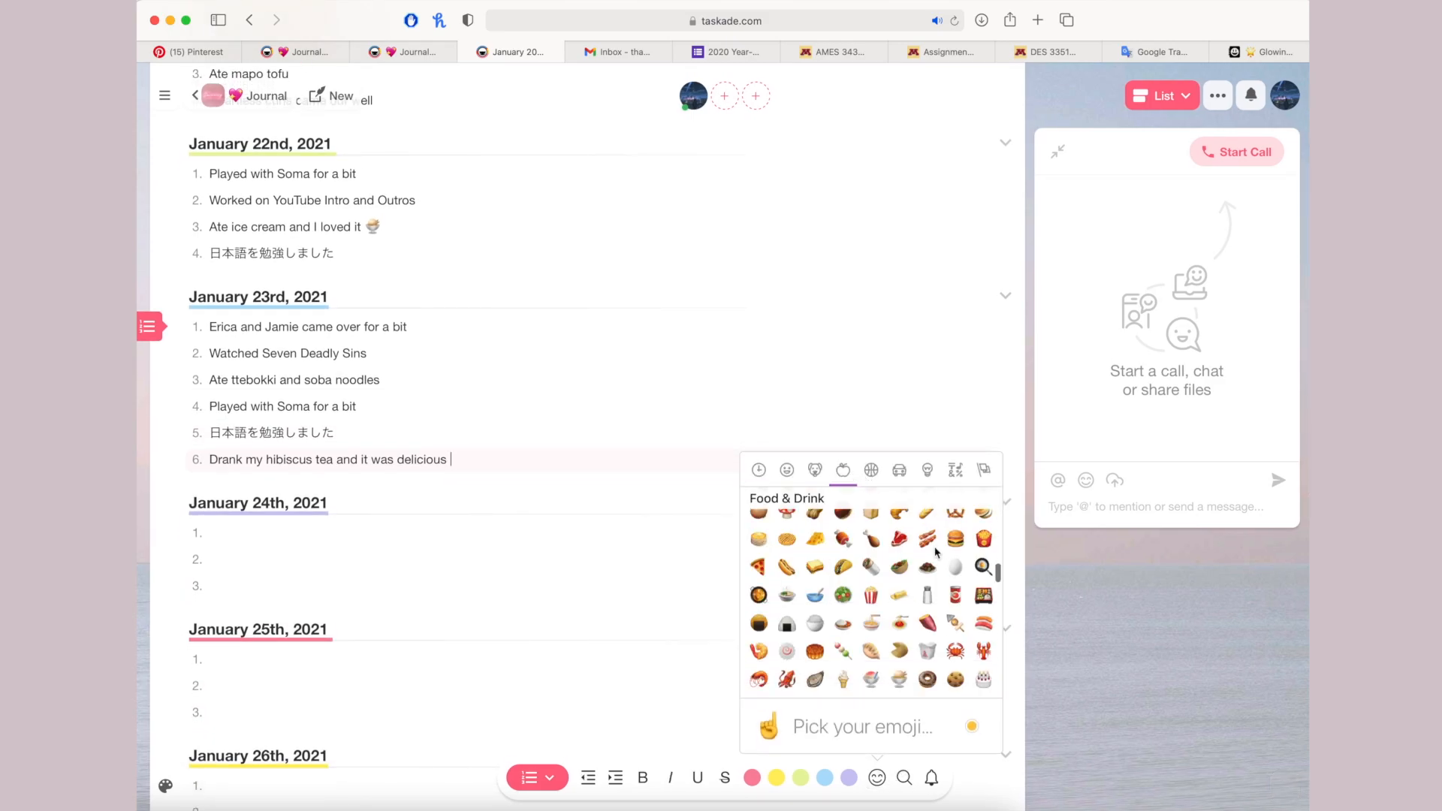
scroll(937, 552, down, 4)
scroll(864, 564, up, 10)
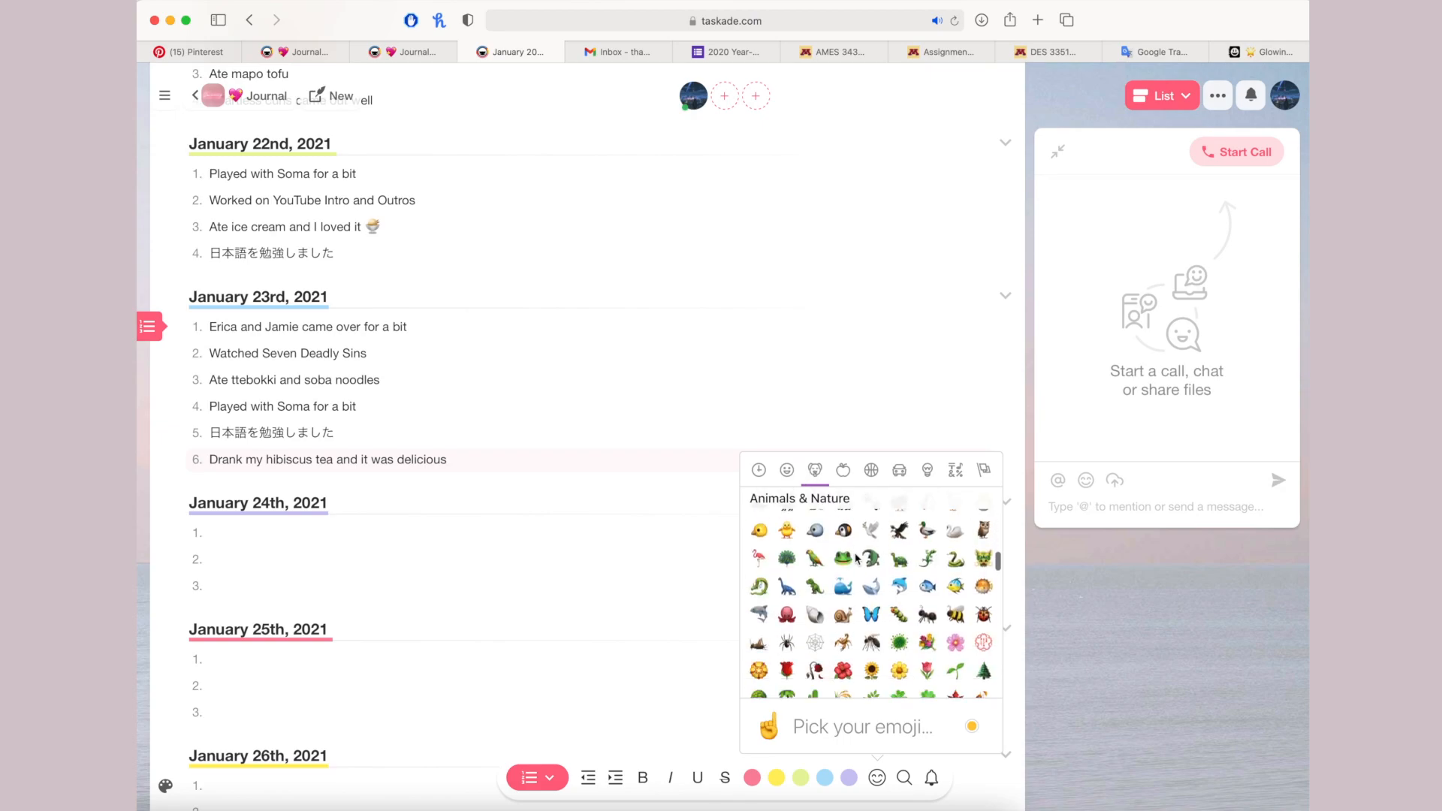
click(843, 567)
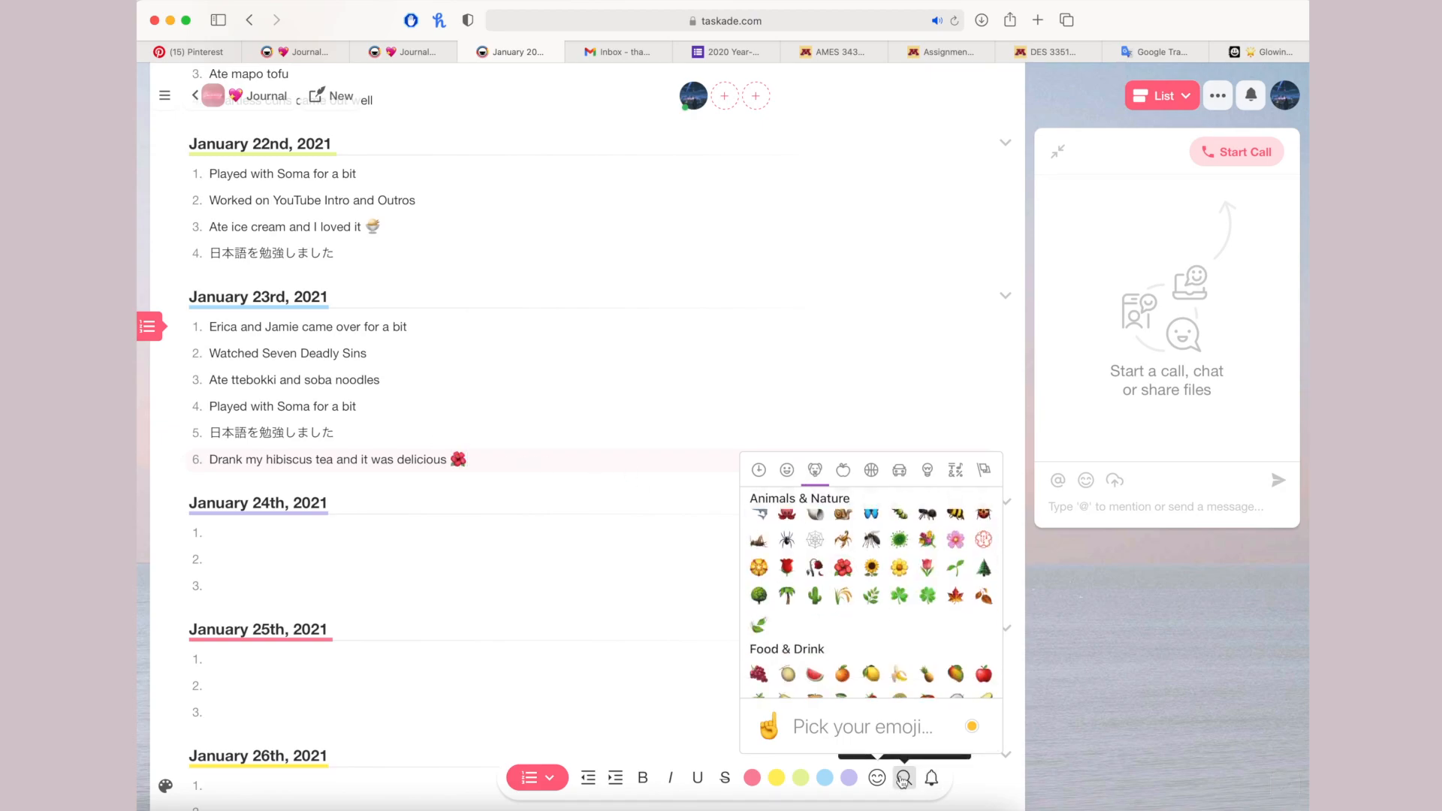
- Write in the daily log about hanging out with friends and about being frustrated at falling behind on Japanese studies
key(super+f)
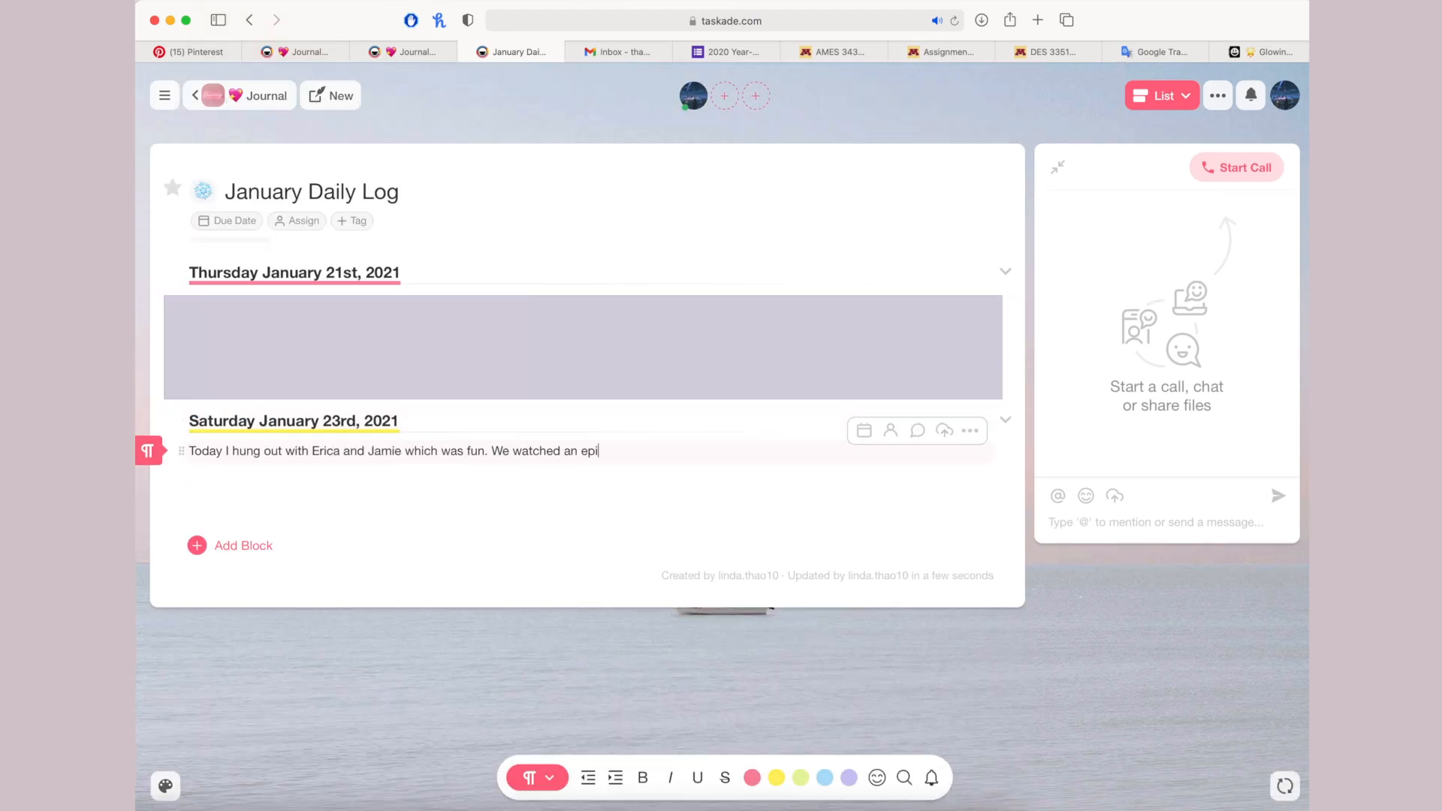
text(I'm irritated and frustrated at myself for being so behind on my Japanese studies. Today I realized that my writing assignment was due yesterday on Friday on Canvas. So I need to hurry up and do that asap. Right after I film this Taskade video I'll have to write the paragraph and submit it asap because I also have homework for that class. I thought that this semester would be easy, but its going pretty hard at the moment because I've forgotton a lot of Japanese. And what's worse is that my teacher wants to talk to me!!! Like please, don't do it. WAAAH.)
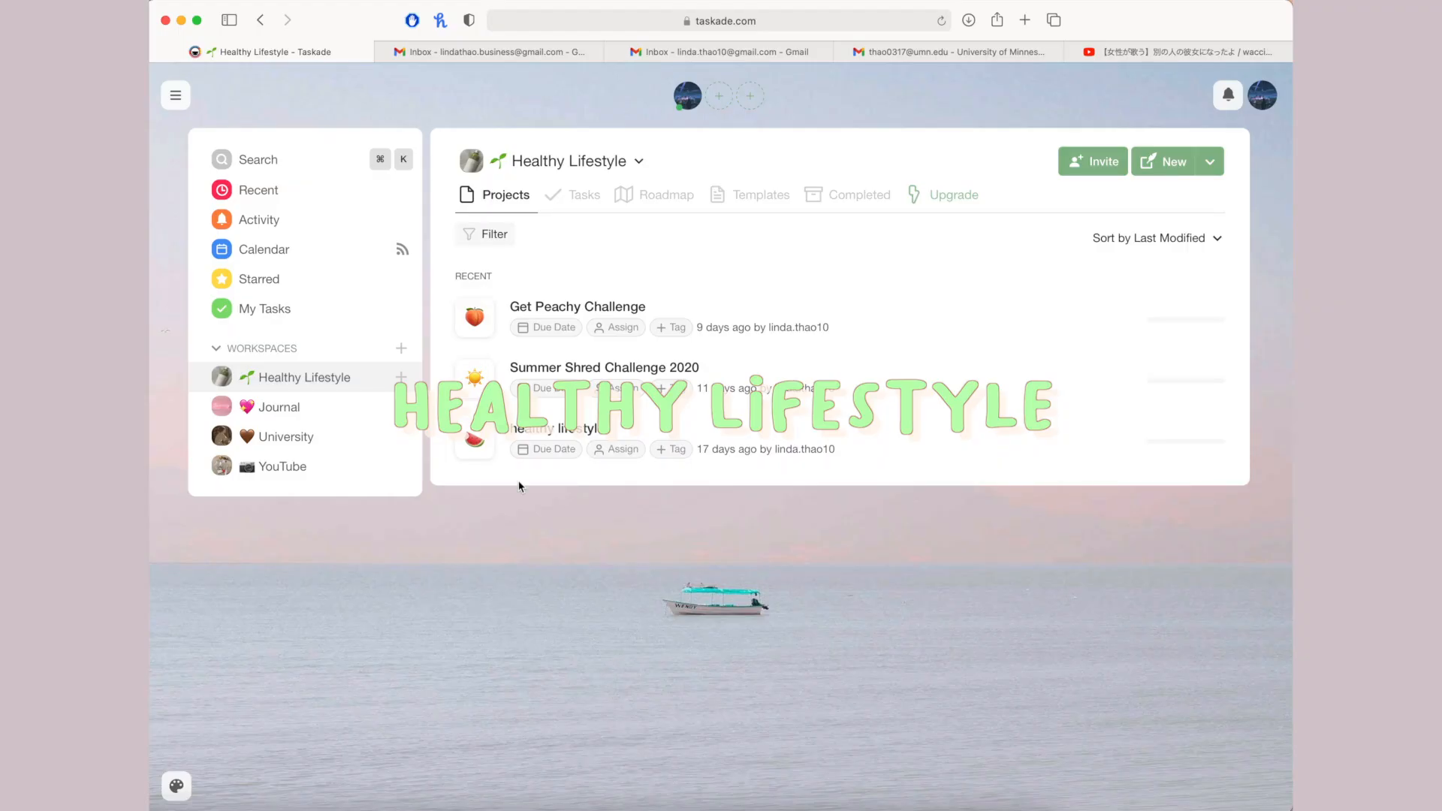
- Open the healthy lifestyle project in the Healthy Lifestyle workspace
click(315, 404)
click(324, 377)
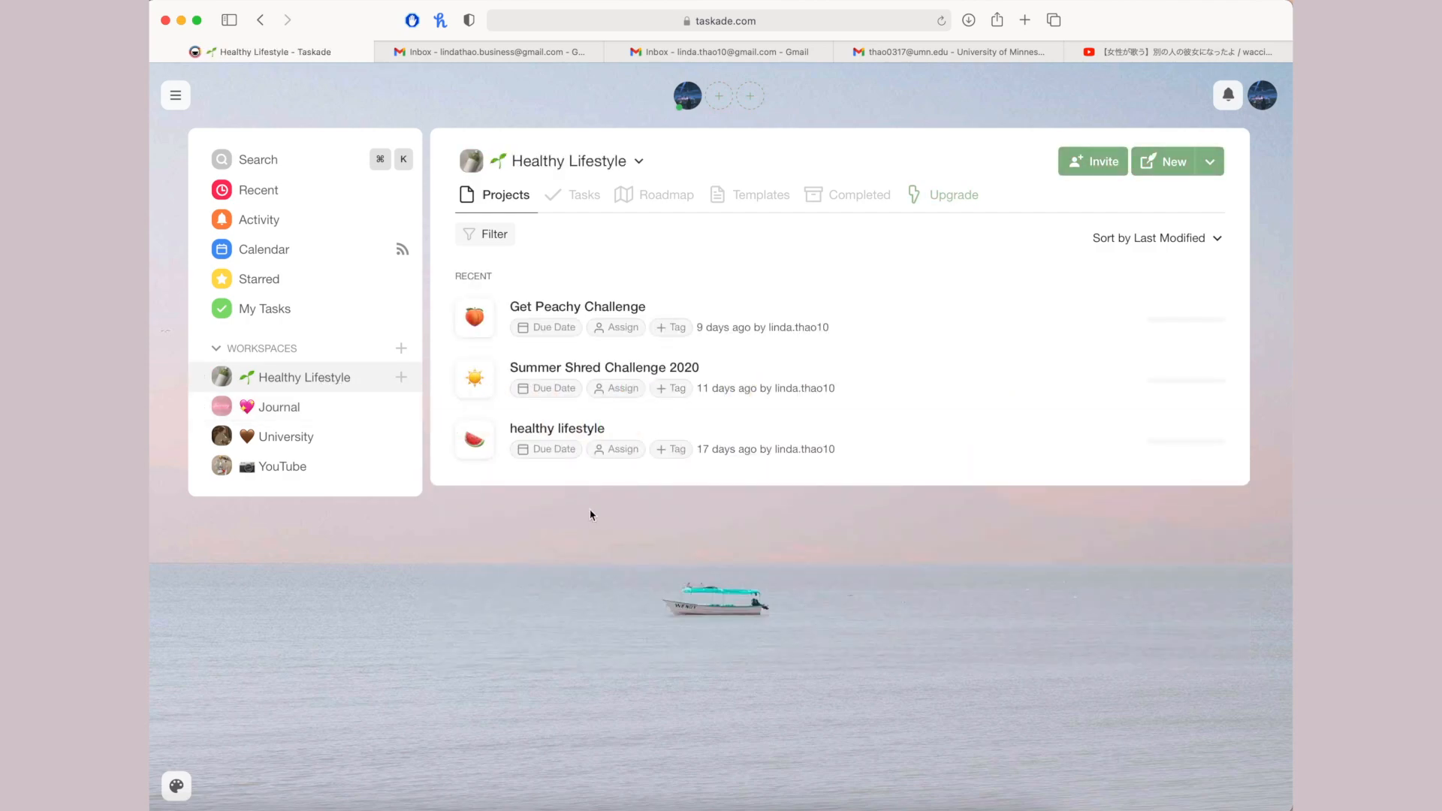
click(796, 444)
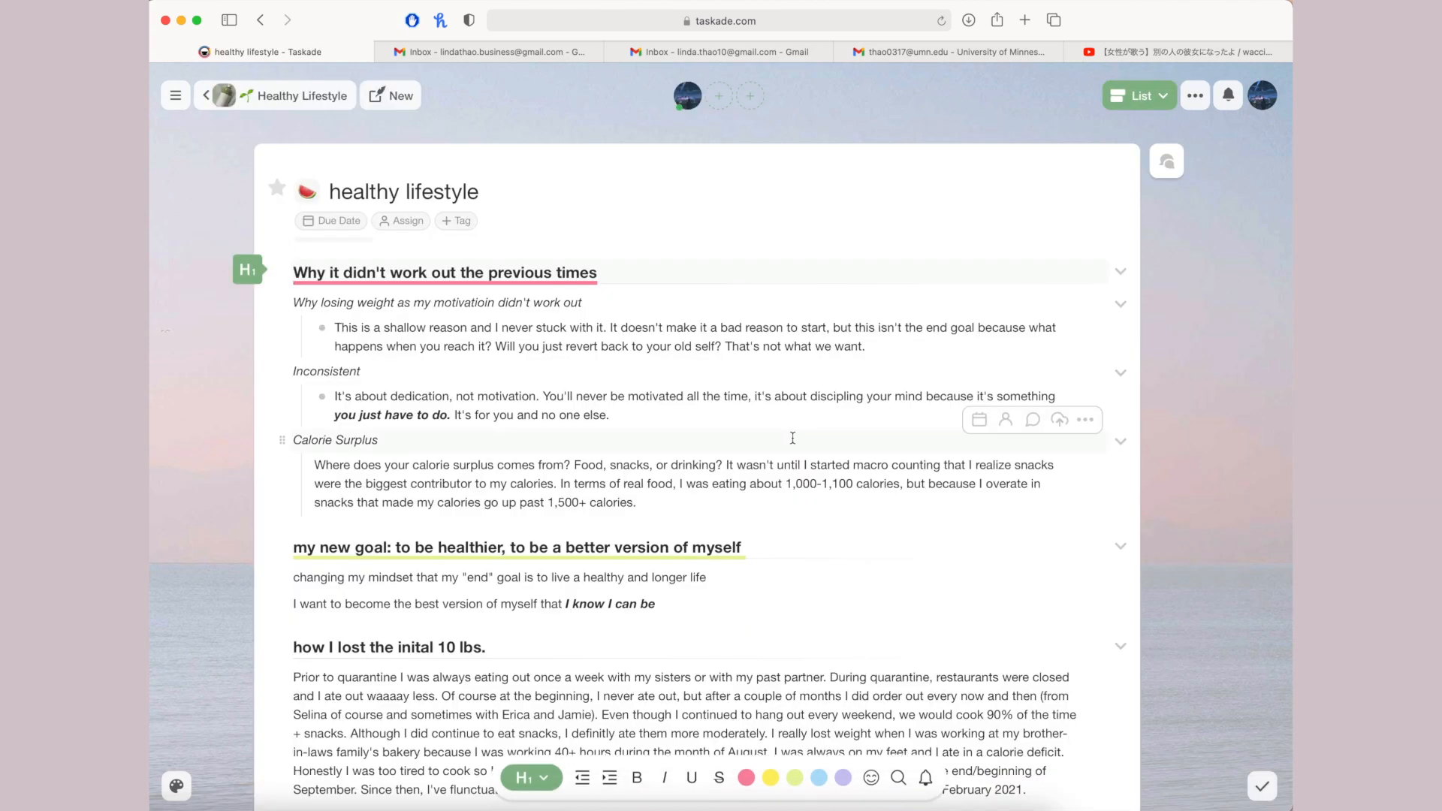
- Read through the healthy lifestyle notes, from the reasons earlier attempts failed to the advice on the amount of calories to eat
scroll(792, 438, down, 3)
drag(586, 169, 296, 169)
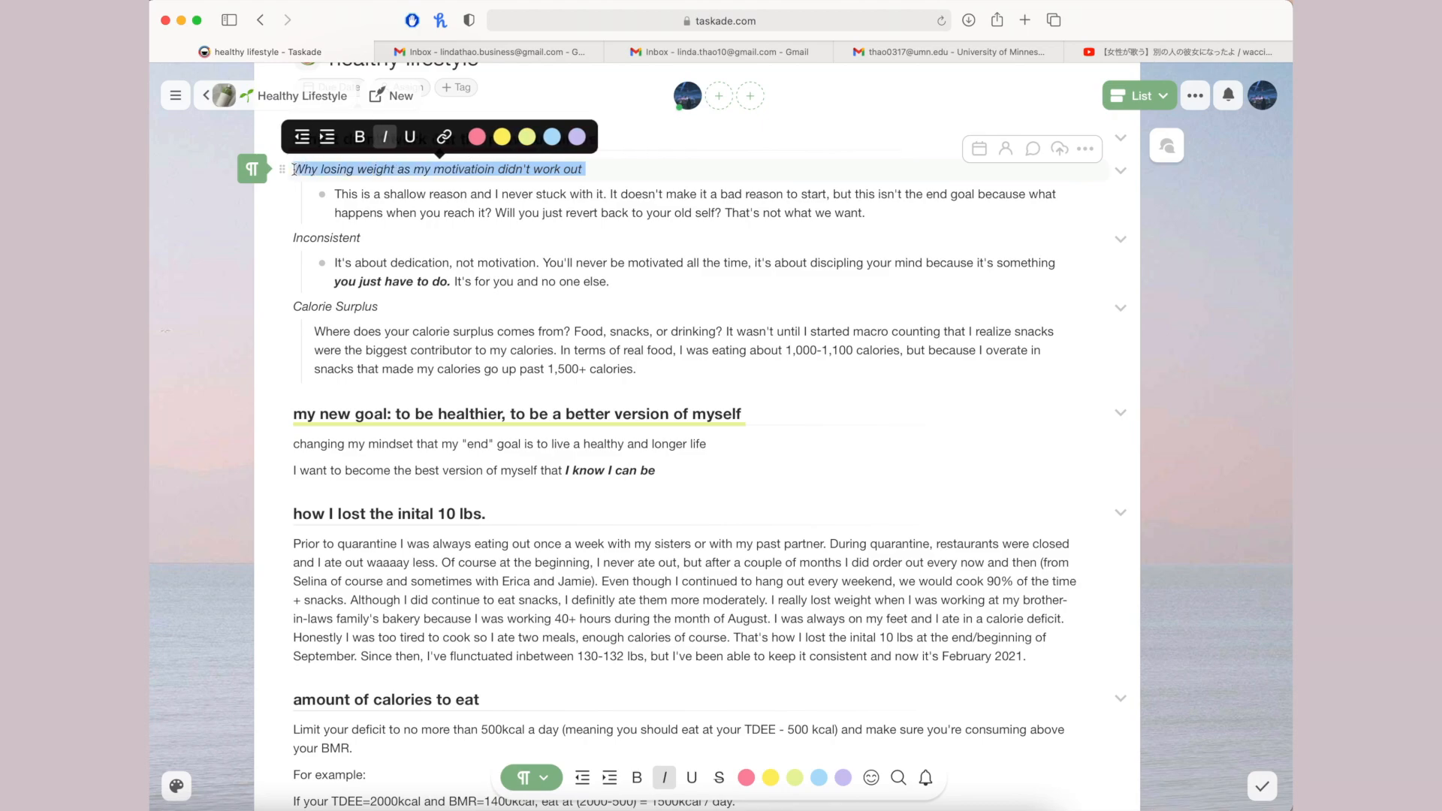
click(238, 315)
scroll(492, 320, down, 2)
click(754, 337)
triple_click(754, 337)
click(1220, 441)
scroll(1220, 440, down, 6)
scroll(1219, 444, down, 2)
drag(663, 431, 825, 441)
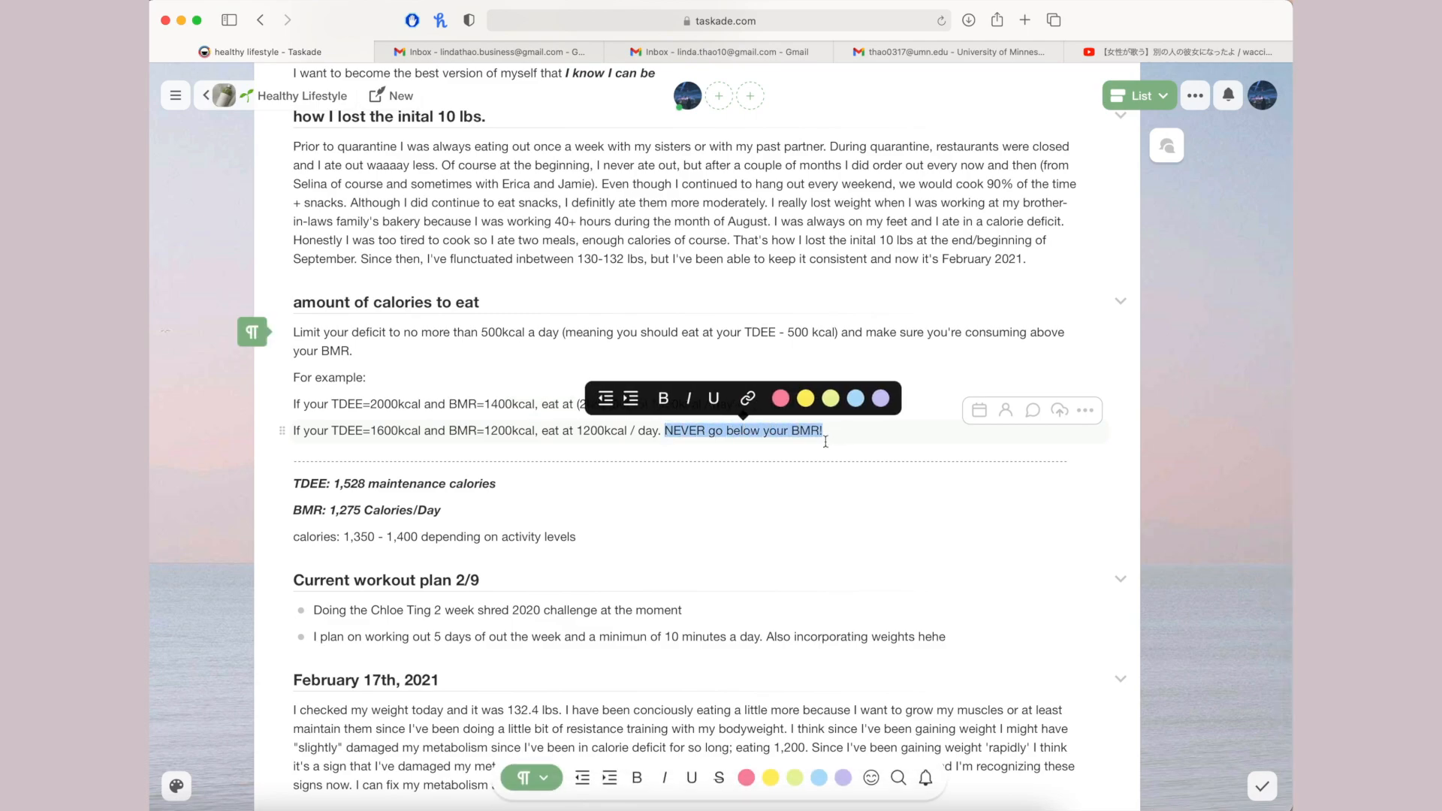
- Highlight the "BMR: 1,275 Calories/Day" line and the "Doing the Chloe Ting 2 week shred 2020 challenge at the moment" bullet in light green
drag(295, 511, 442, 511)
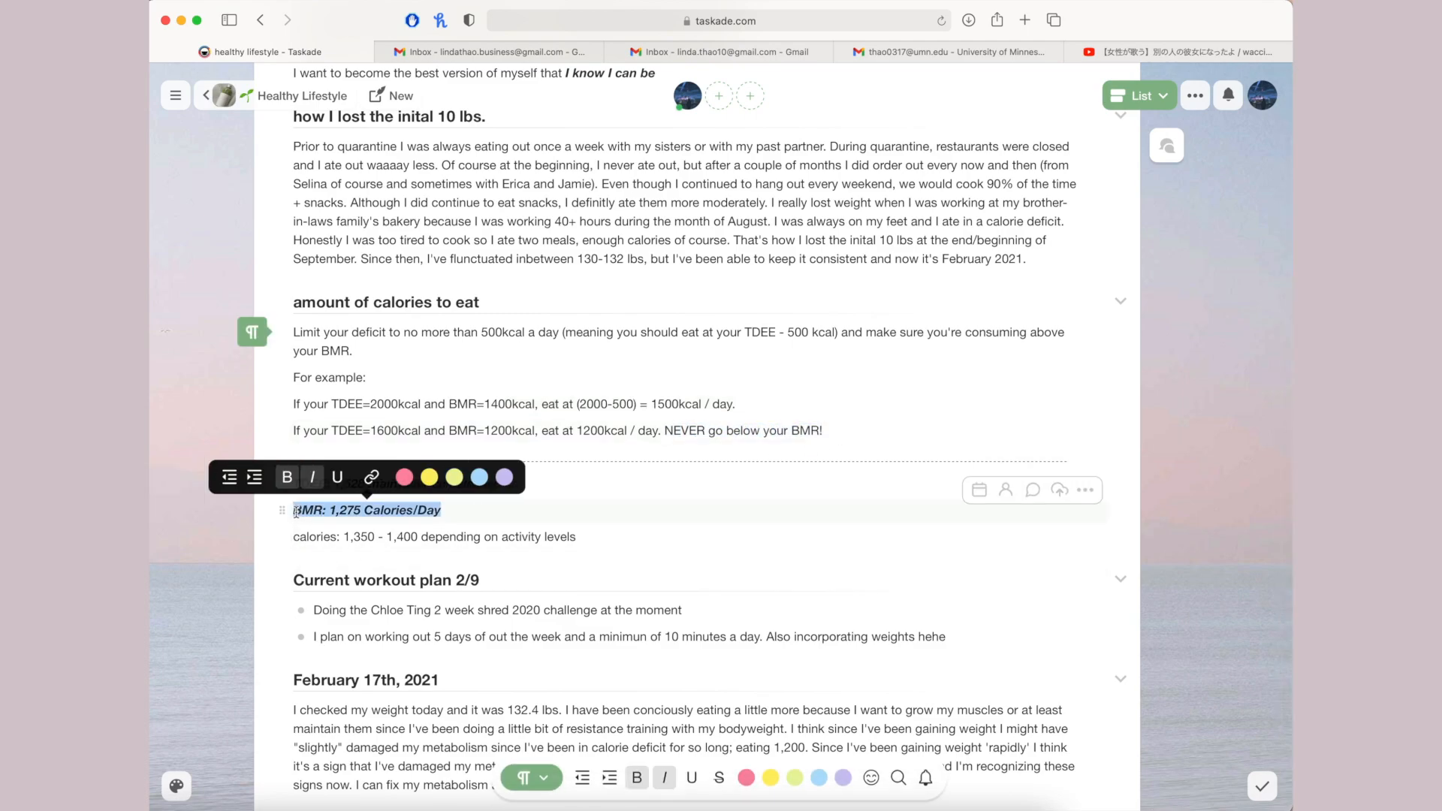
click(455, 478)
scroll(223, 562, down, 3)
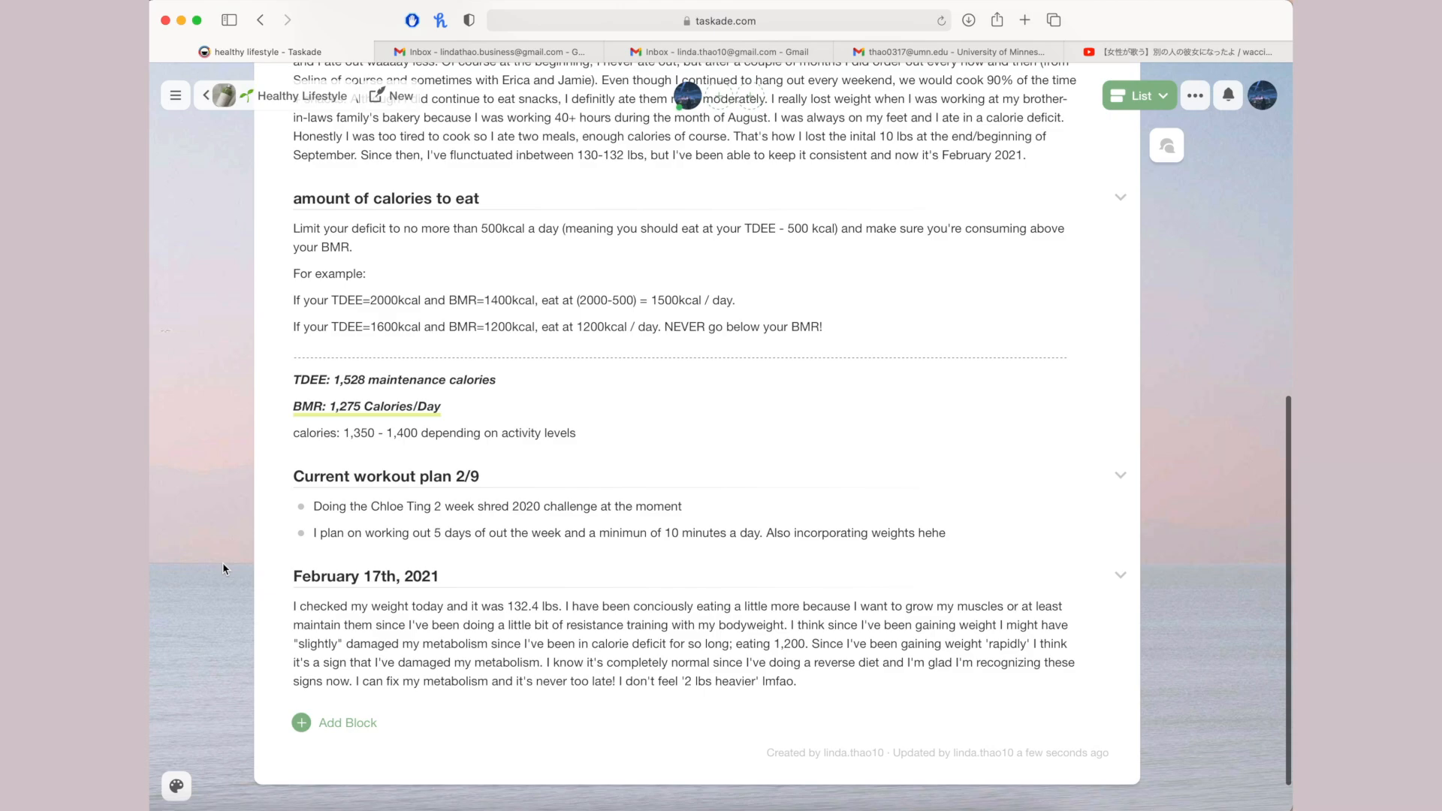
drag(311, 506, 681, 507)
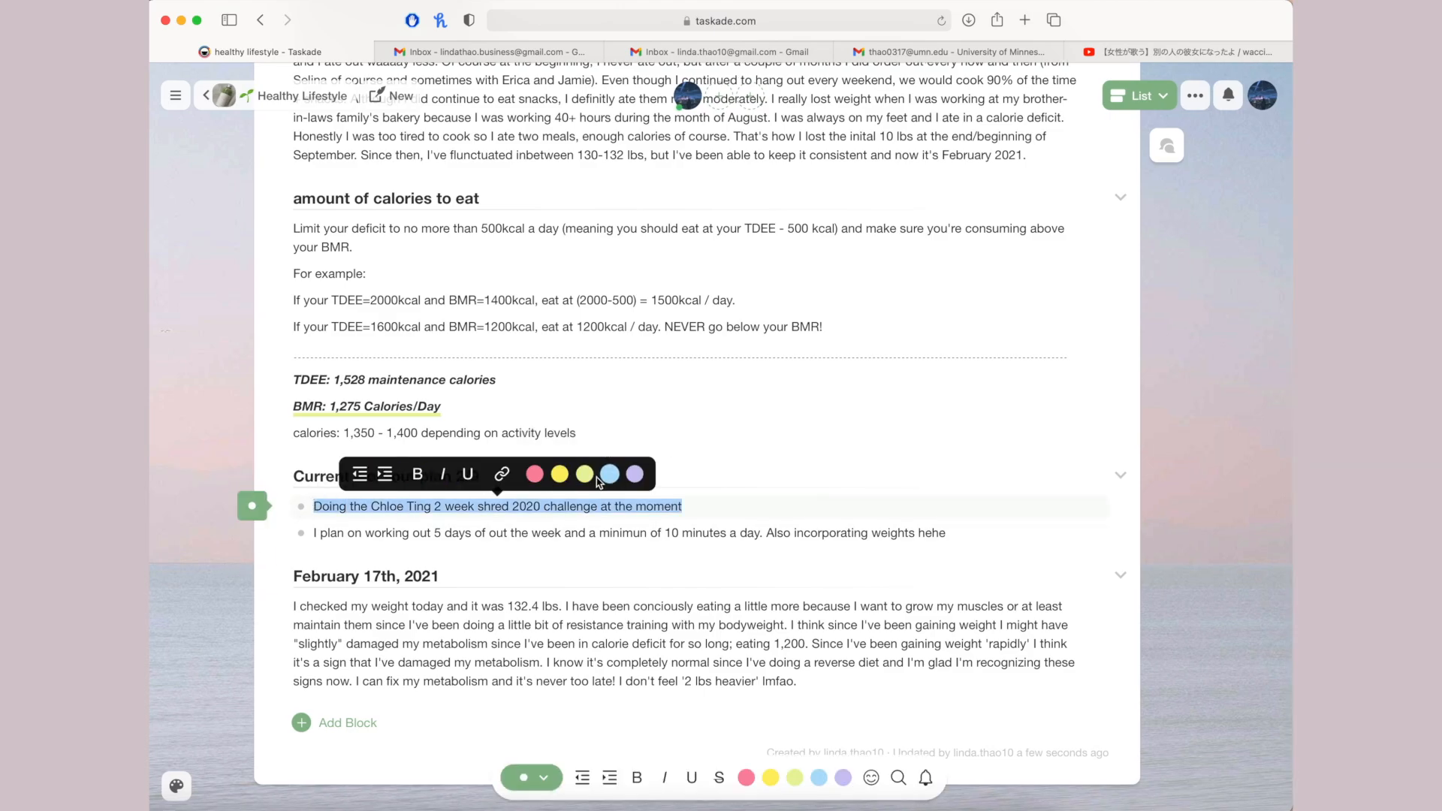
click(595, 476)
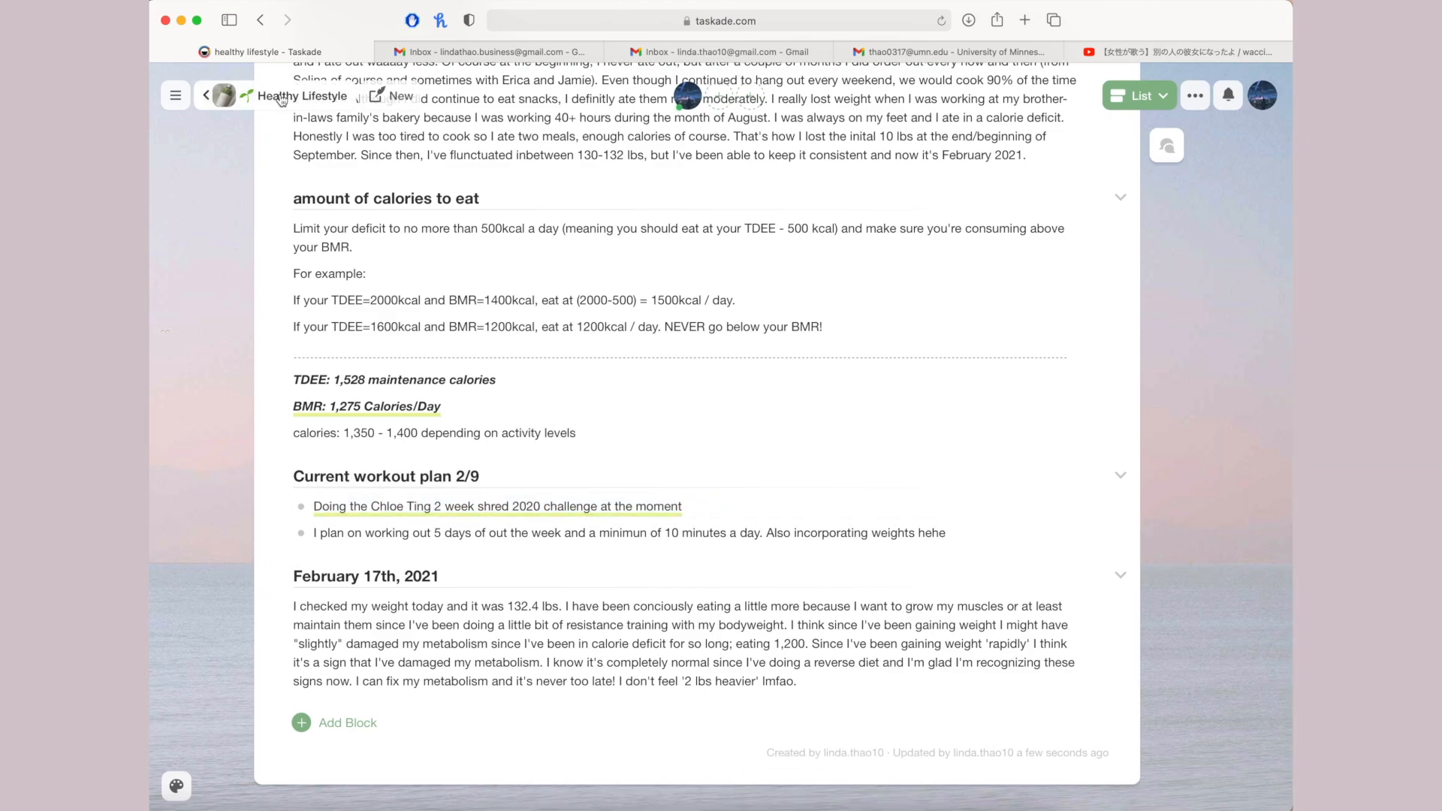
- Return to the Healthy Lifestyle workspace and open the completed Chloe Ting 2 Week Shred Challenge version 2020 project
click(281, 100)
click(840, 206)
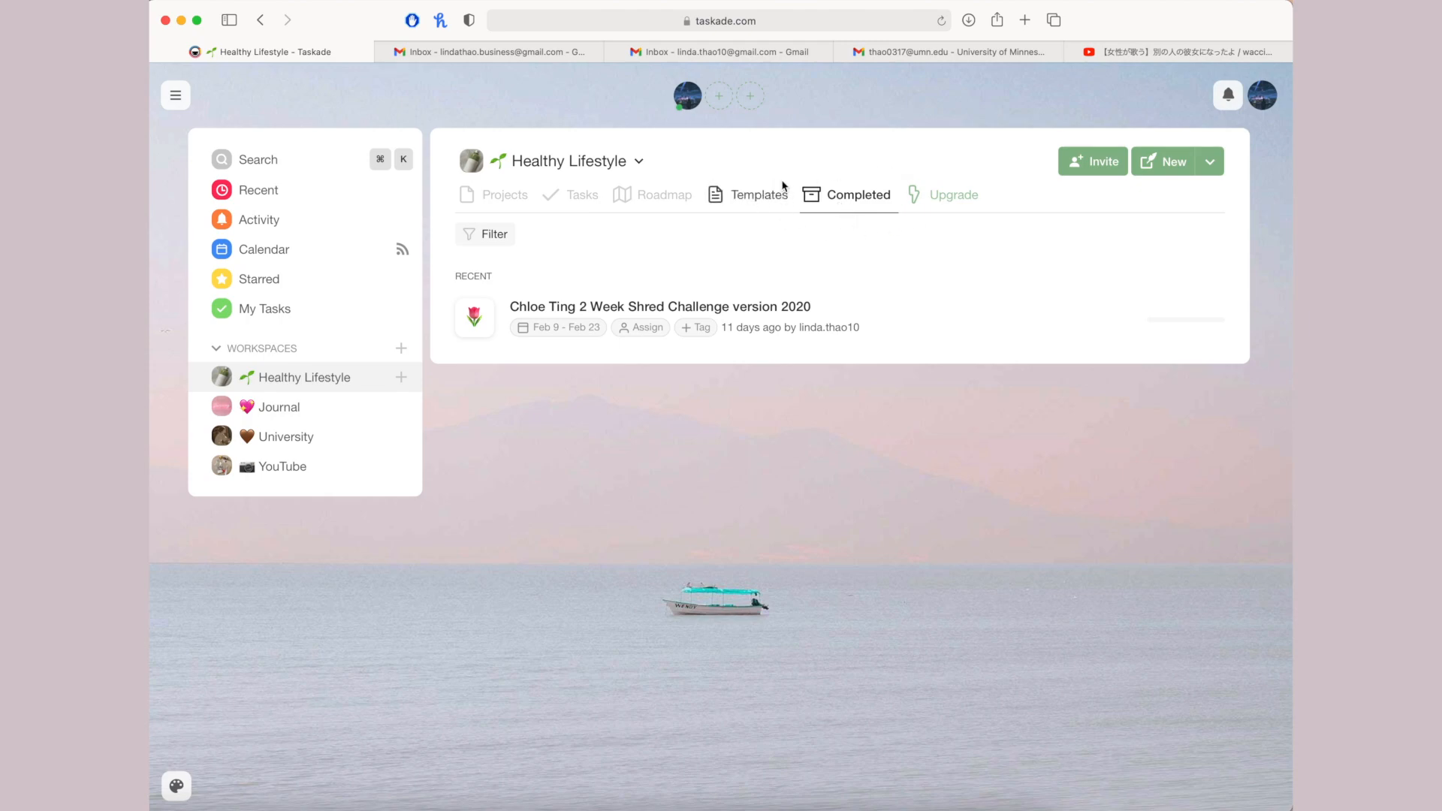
click(826, 312)
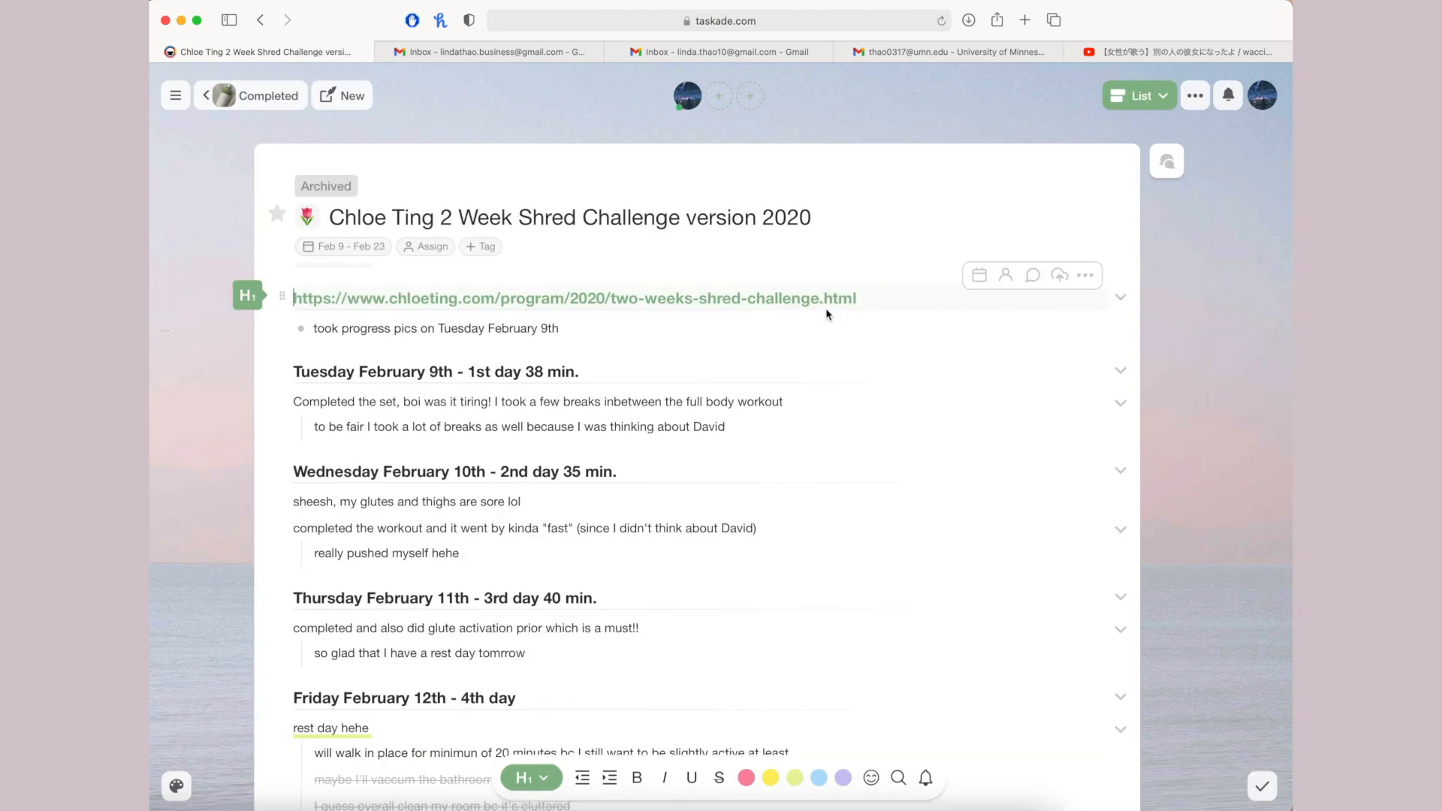
- Follow the project's link to the 2 Weeks Shred Challenge page on chloeting.com, look it over and return to the project
click(808, 302)
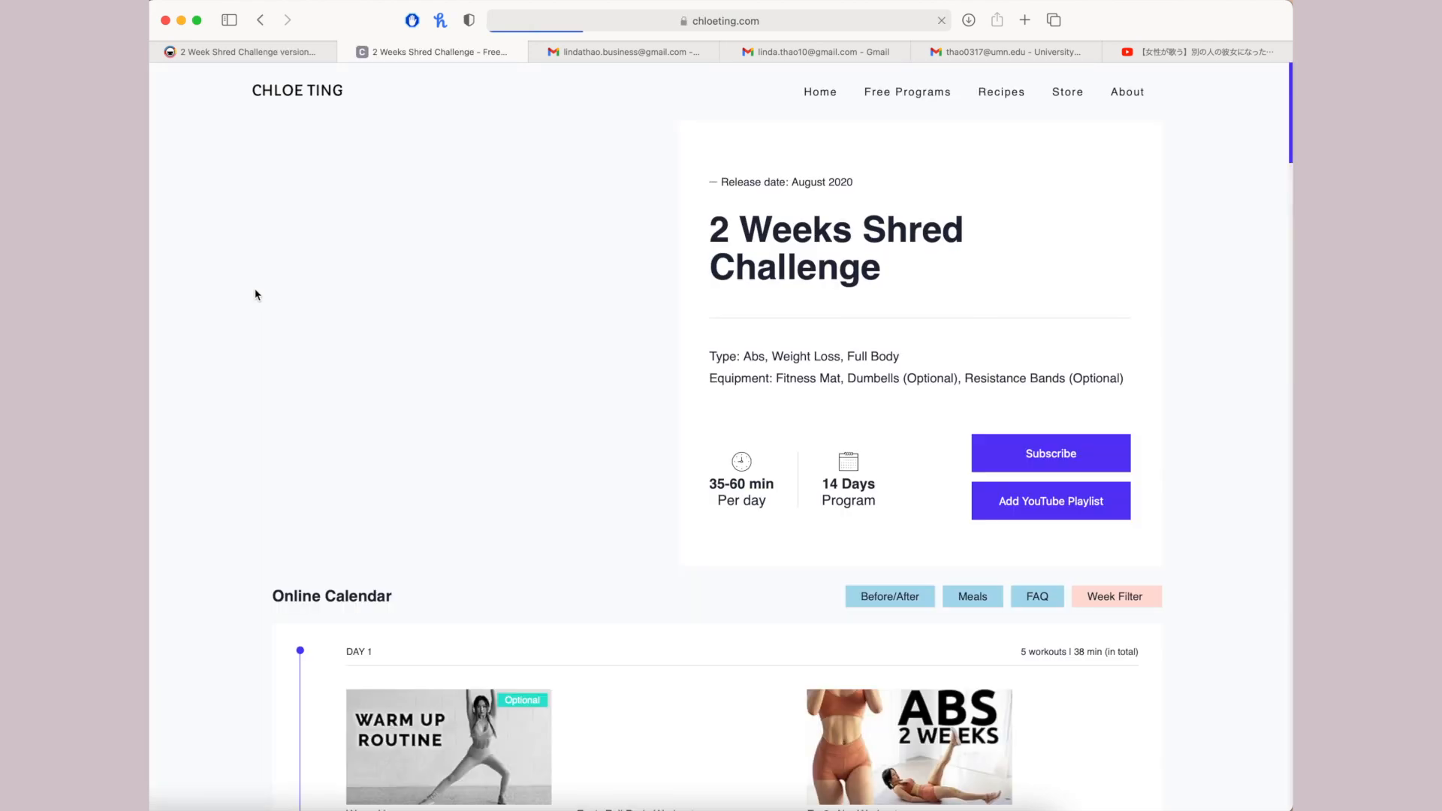
scroll(257, 295, down, 5)
scroll(256, 294, up, 5)
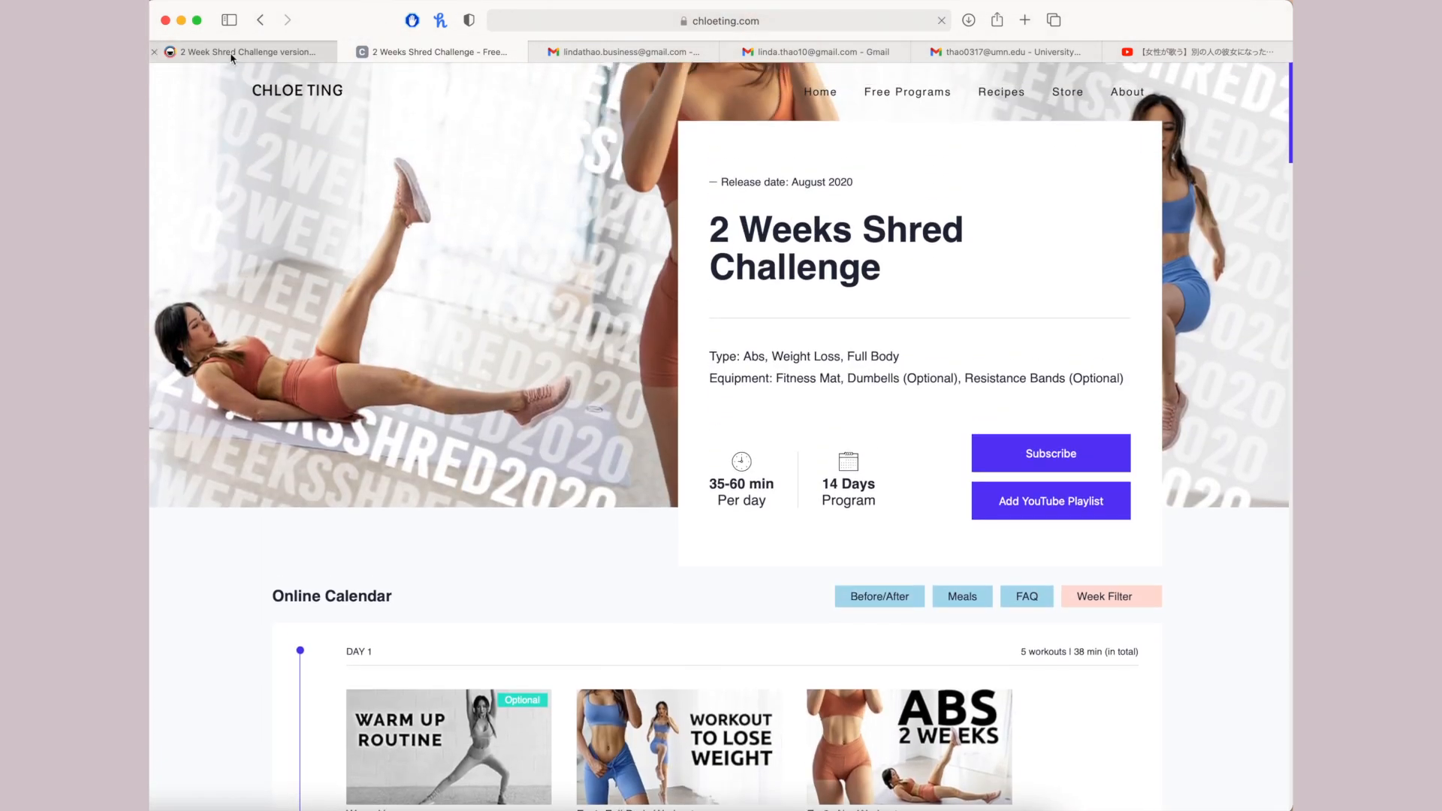
click(231, 56)
- Read through the challenge's daily workout log down to the final results entry of February 24th
scroll(215, 434, down, 3)
scroll(215, 437, down, 5)
scroll(215, 433, down, 3)
drag(311, 443, 706, 440)
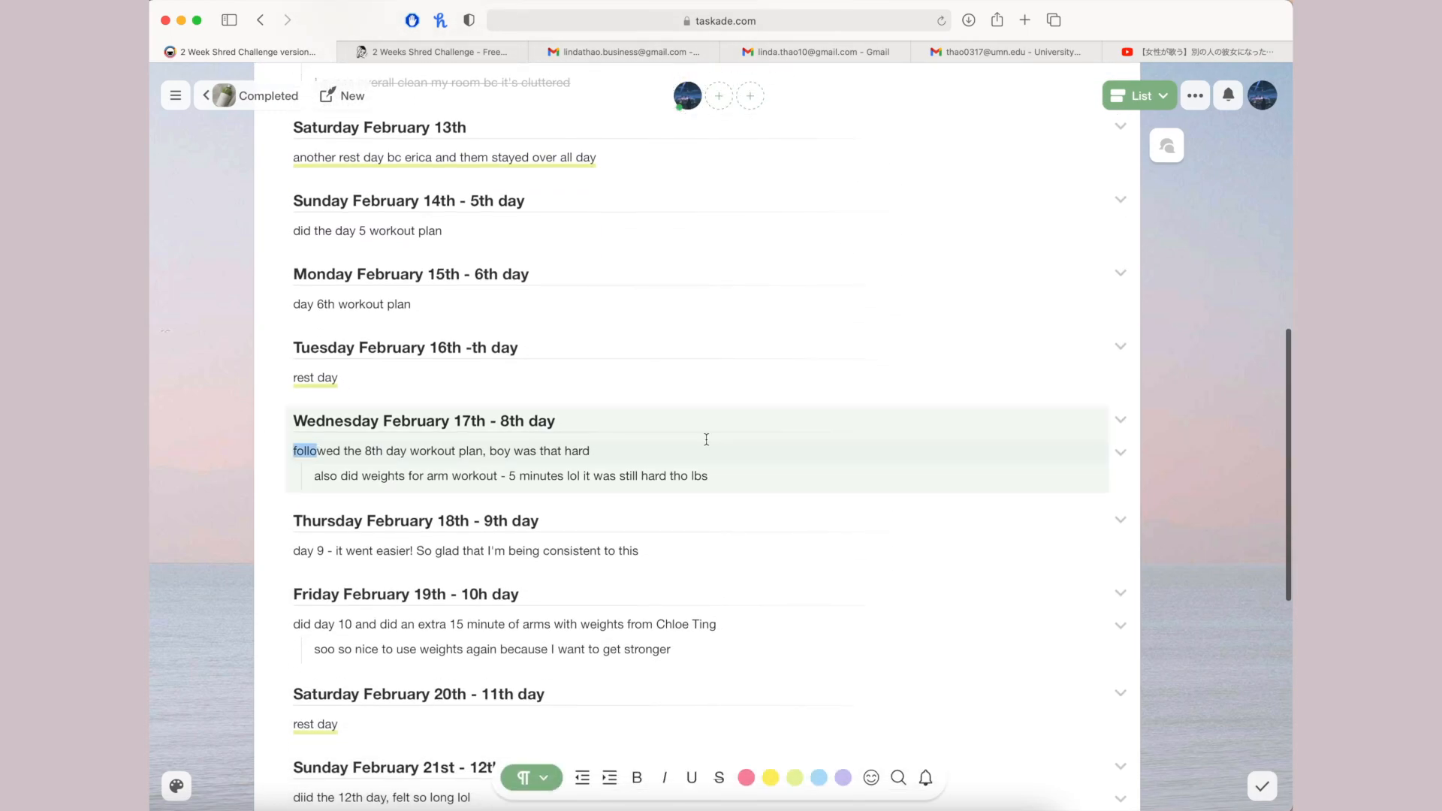
click(174, 461)
scroll(174, 460, down, 6)
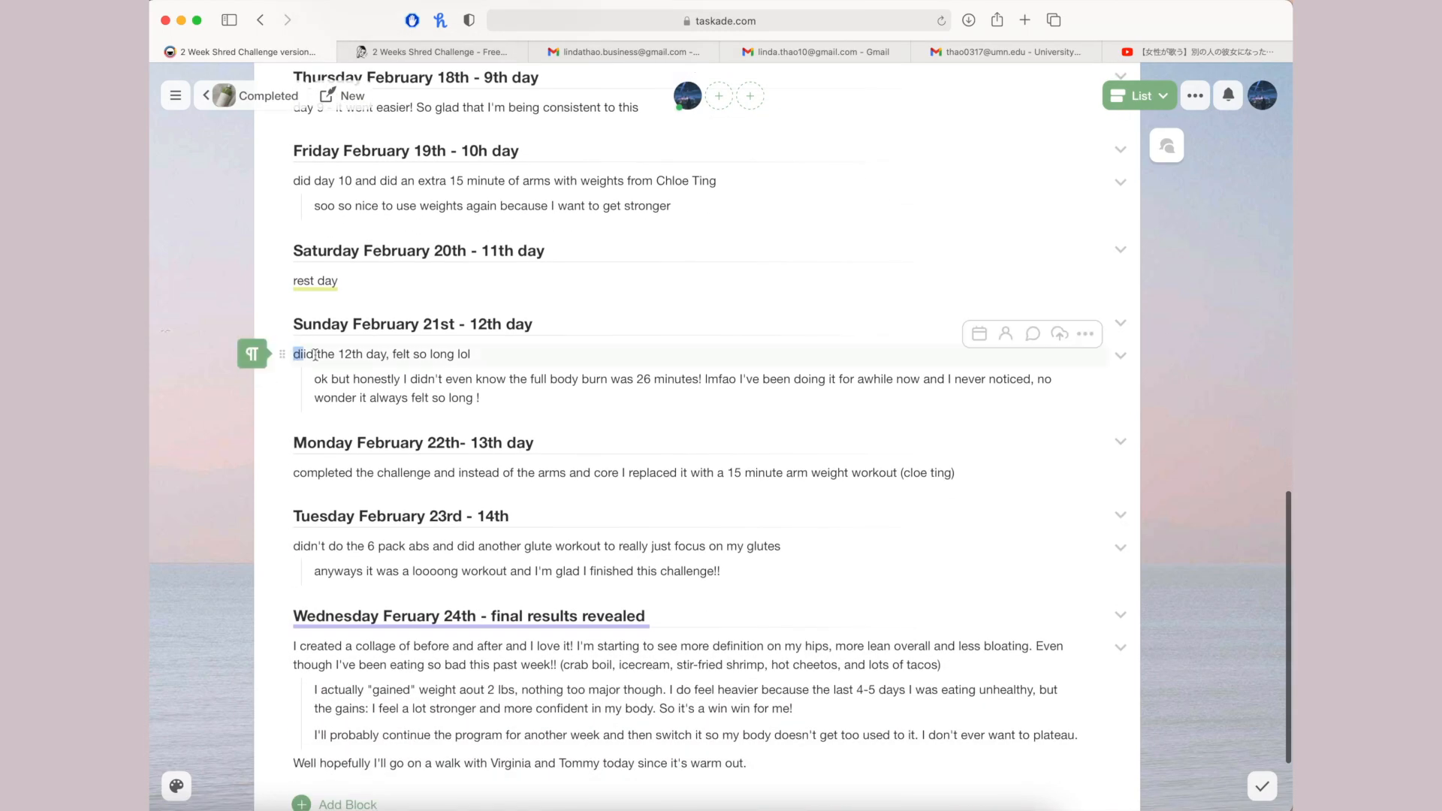
- Finish reading the challenge log and return to the Healthy Lifestyle workspace's list of projects
drag(295, 353, 241, 449)
click(198, 451)
scroll(196, 450, down, 2)
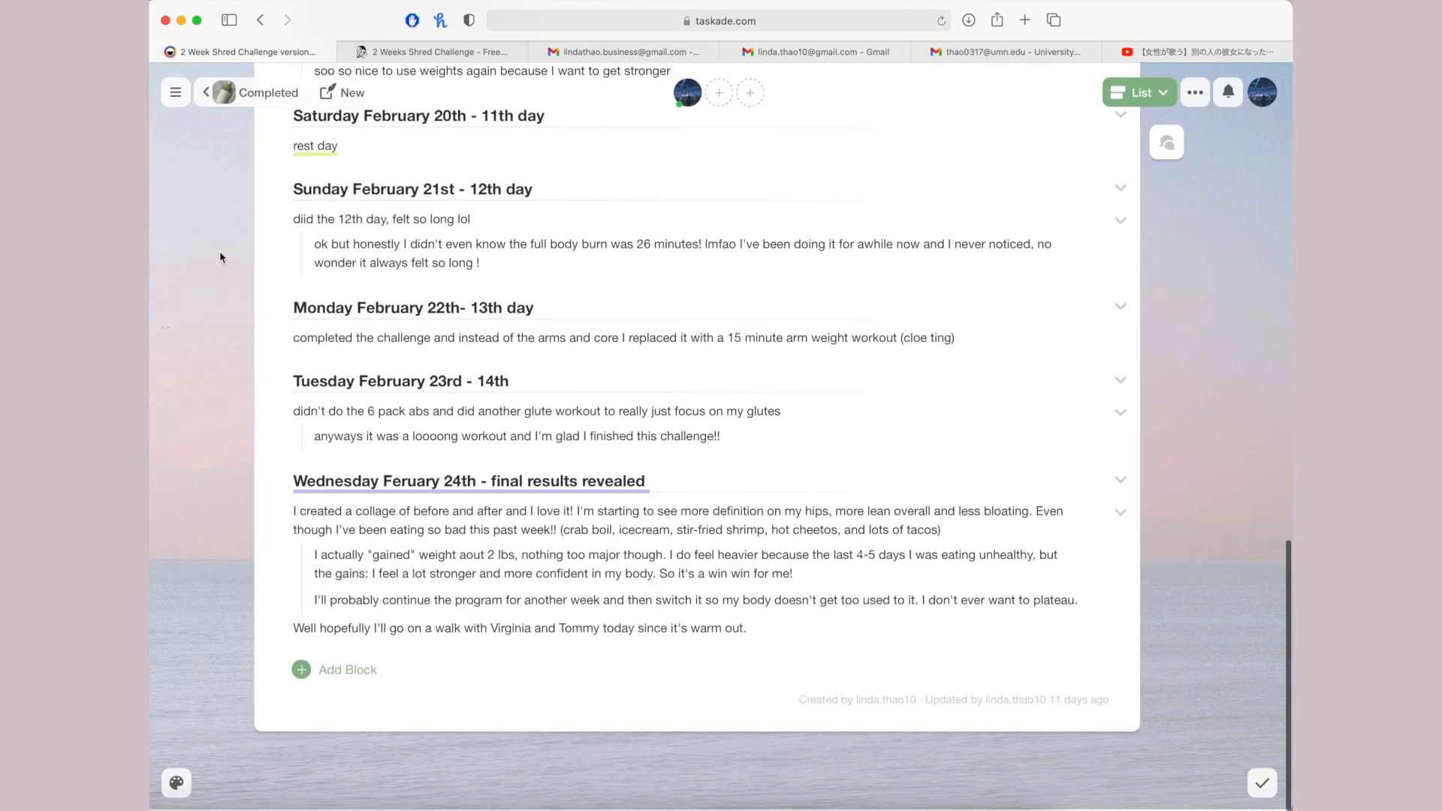
click(259, 96)
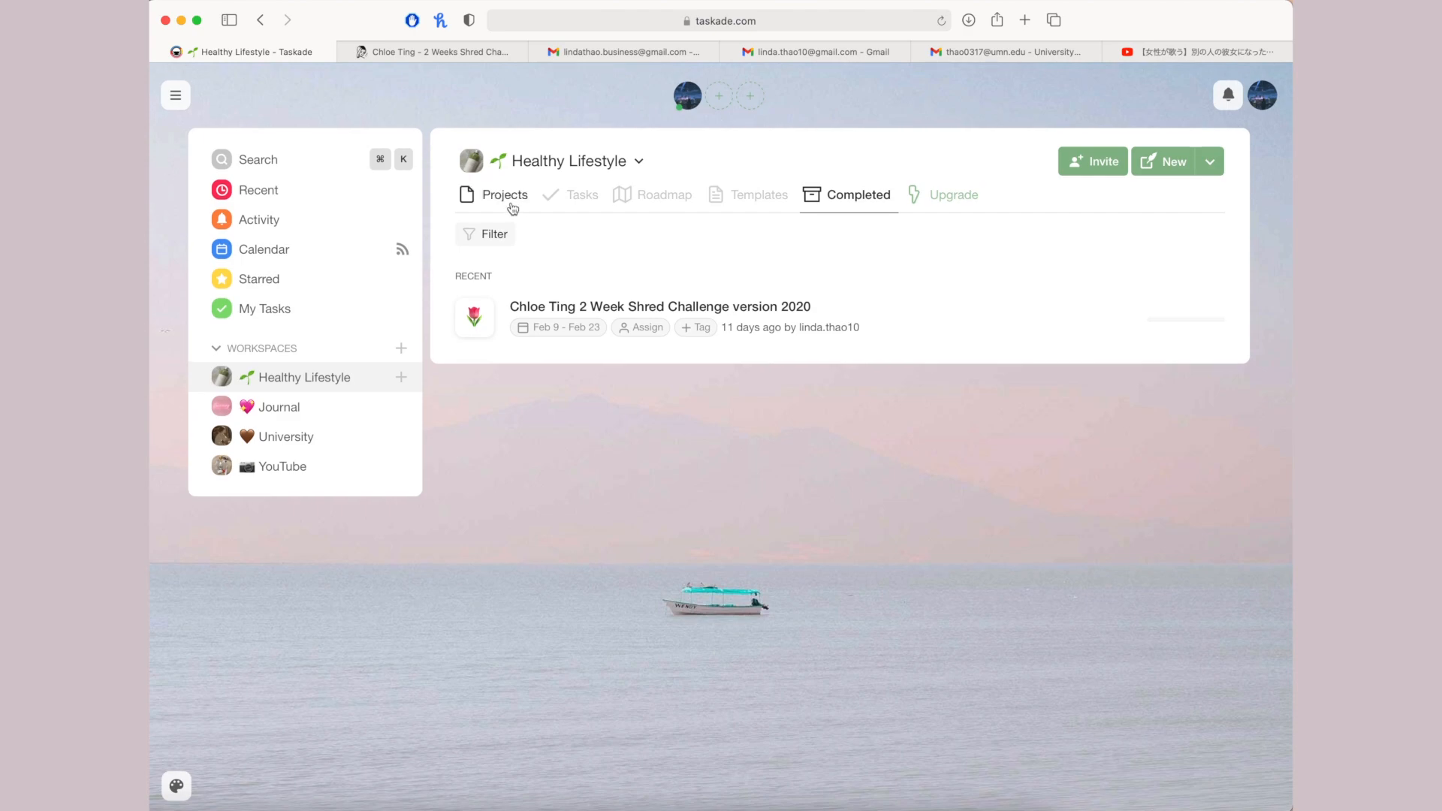
click(513, 197)
scroll(589, 151, down, 1)
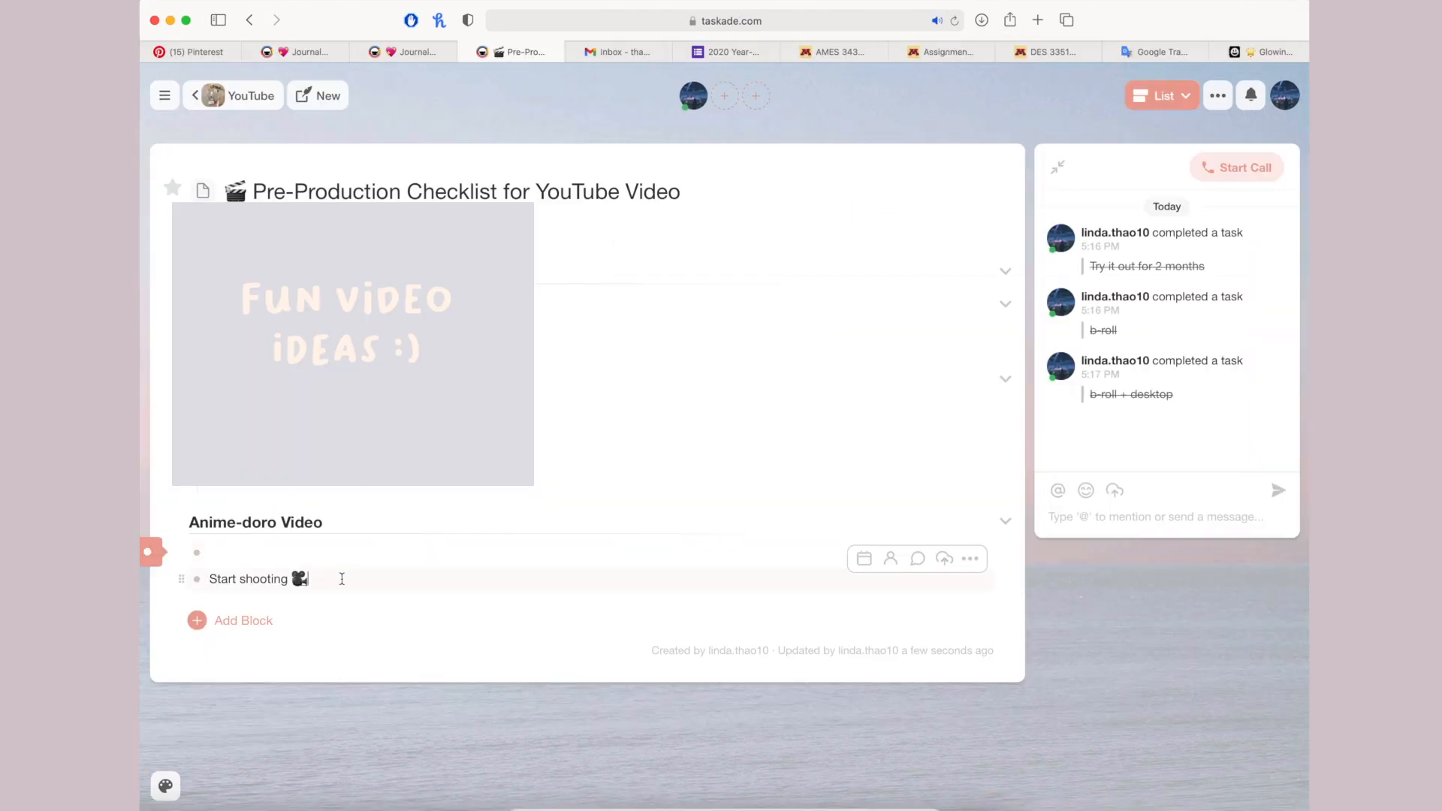
- Add an indented sub-item beneath "Start shooting 🎥" in the Anime-doro Video section and format it as Check 3
key(Return)
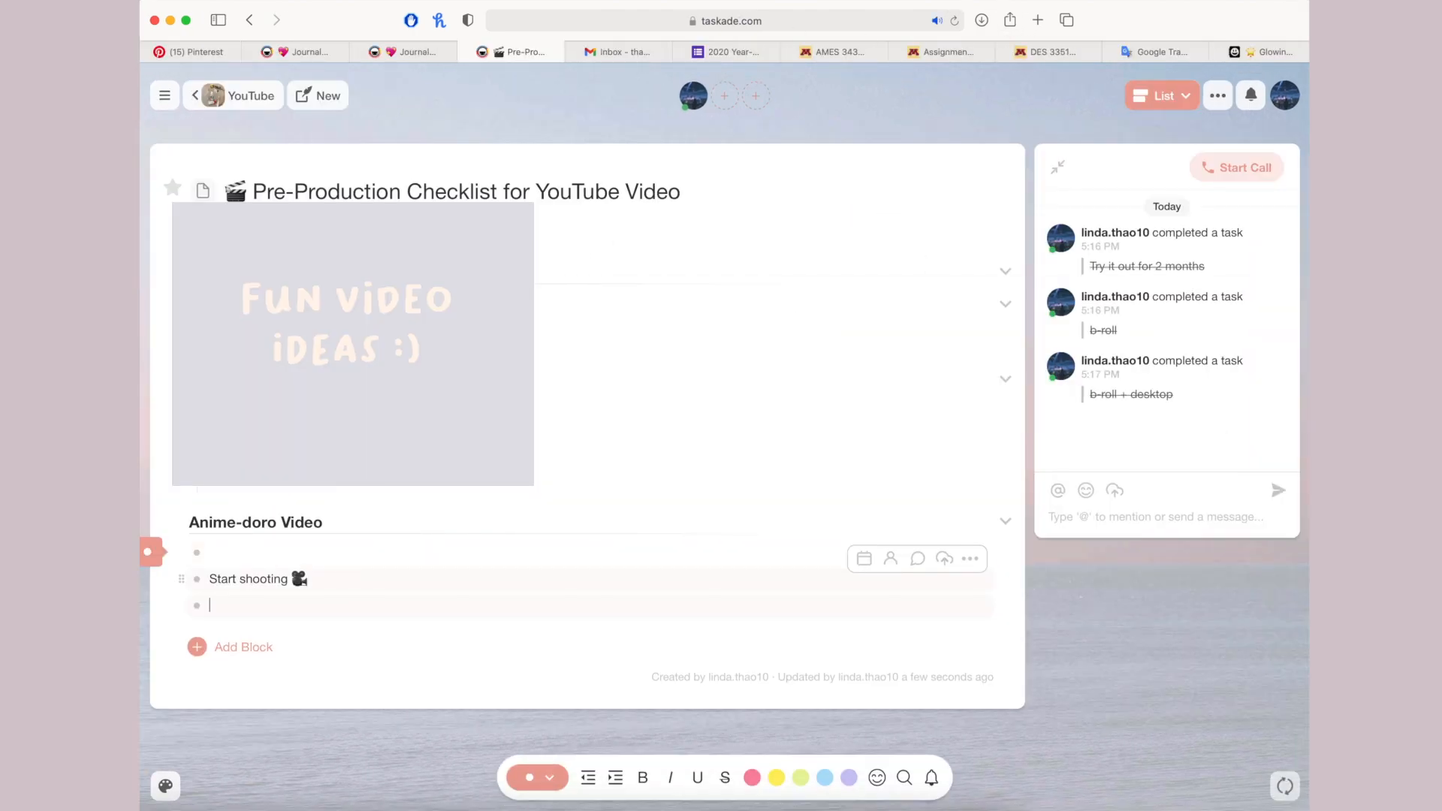
click(548, 777)
click(618, 589)
key(super+z)
key(Tab)
click(543, 778)
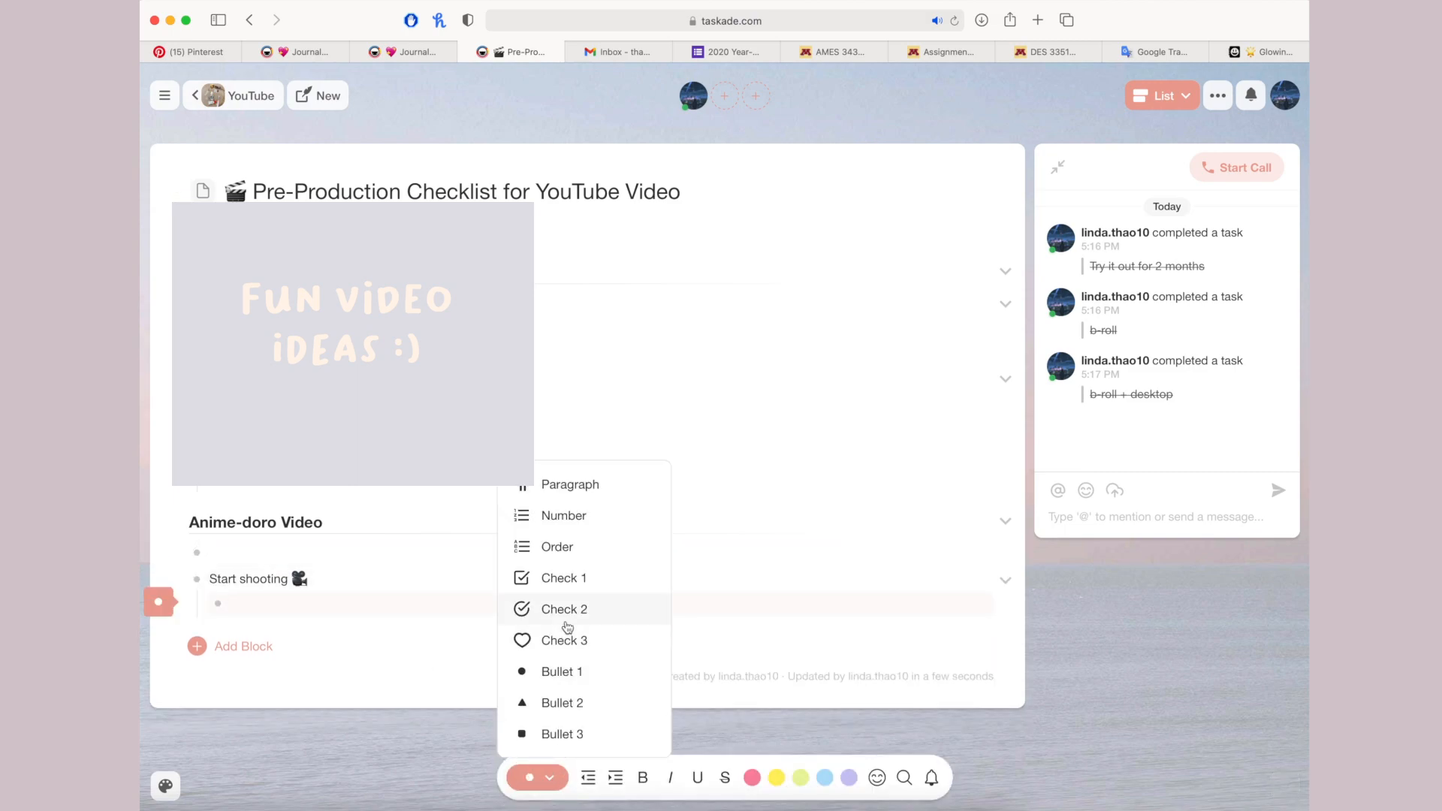
click(566, 621)
click(541, 777)
click(572, 640)
- Fill the empty Anime-doro Video bullet with "Test out studying technique" and add the Check 3 sub-item "3 days - a week" under it
click(361, 553)
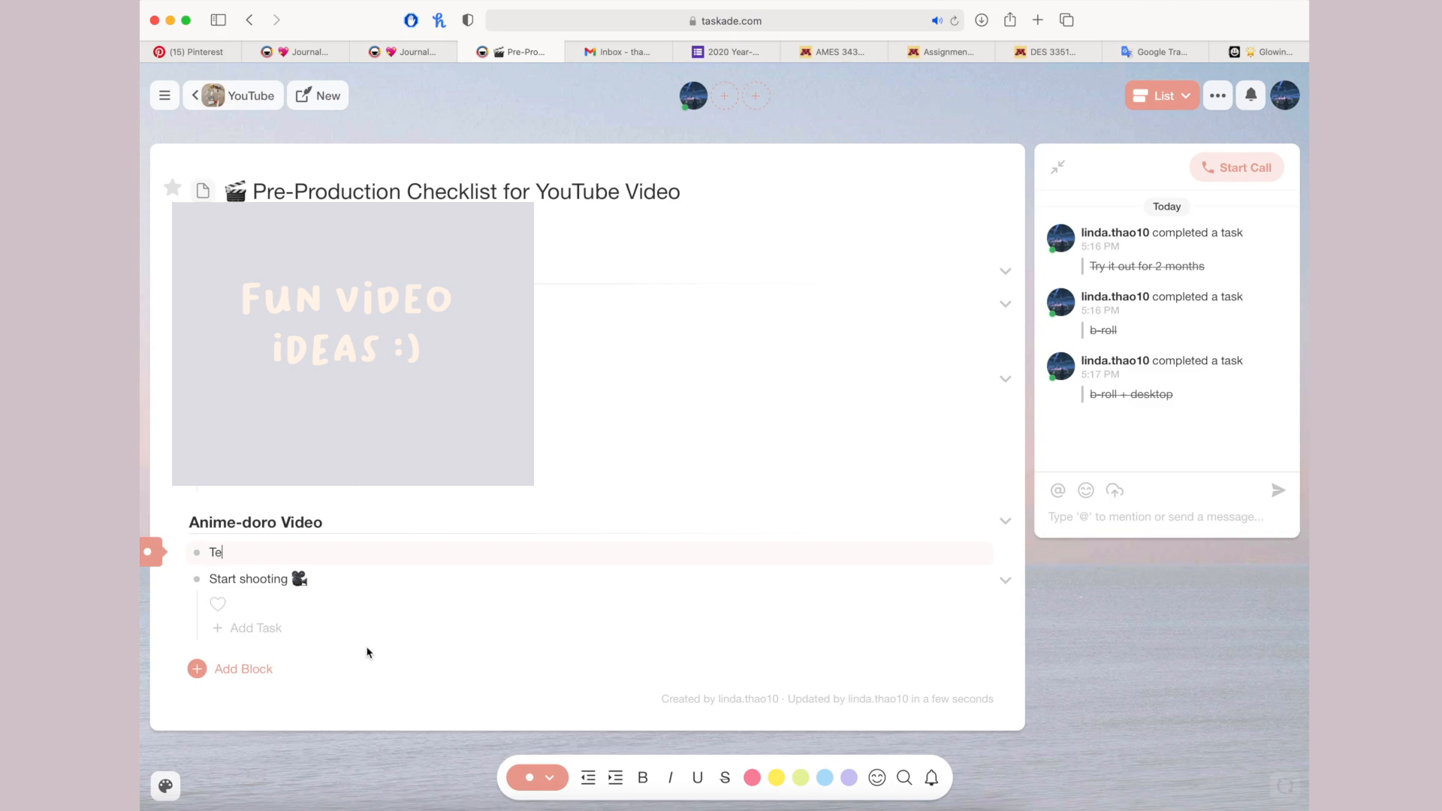
text(Test out studying technique)
key(Return)
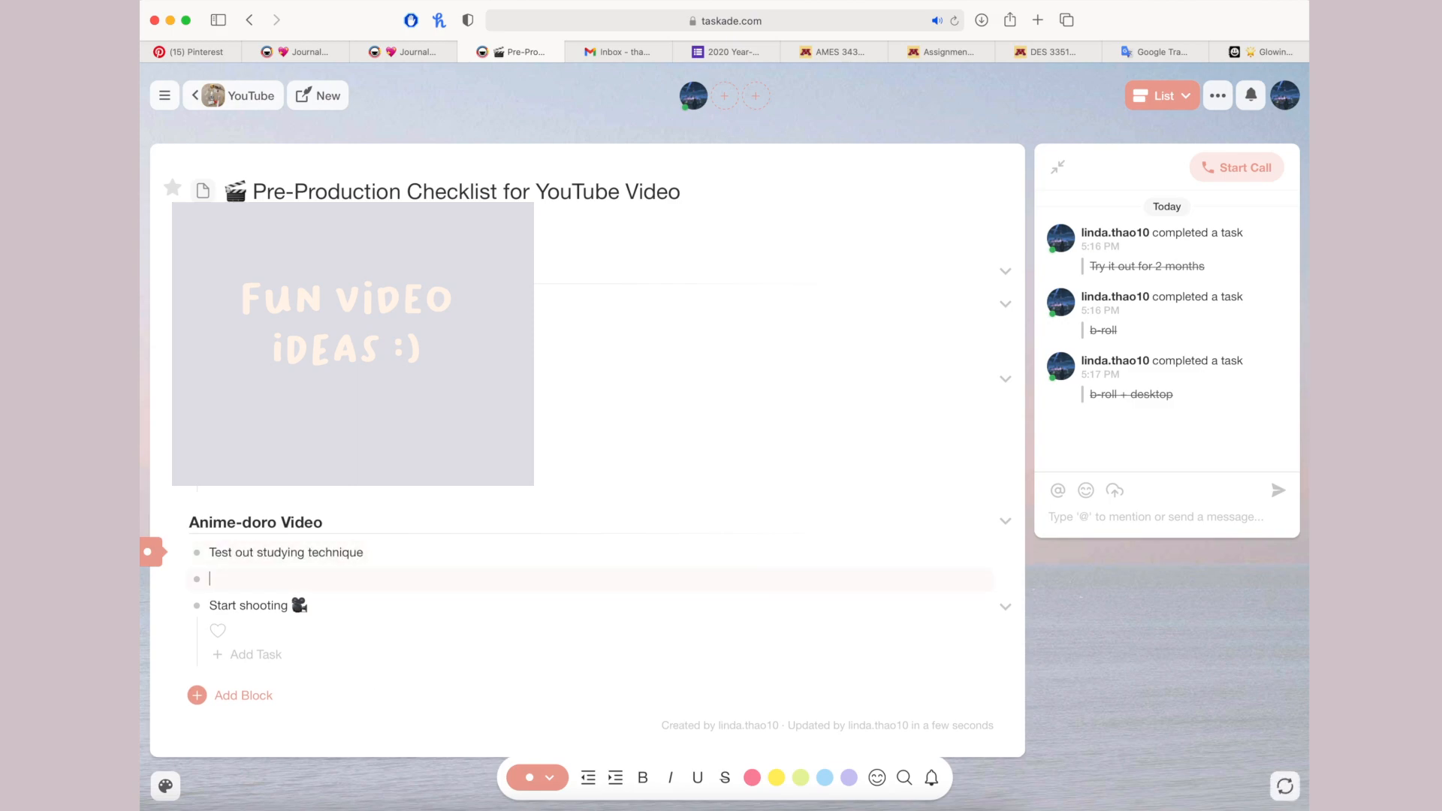
key(Tab)
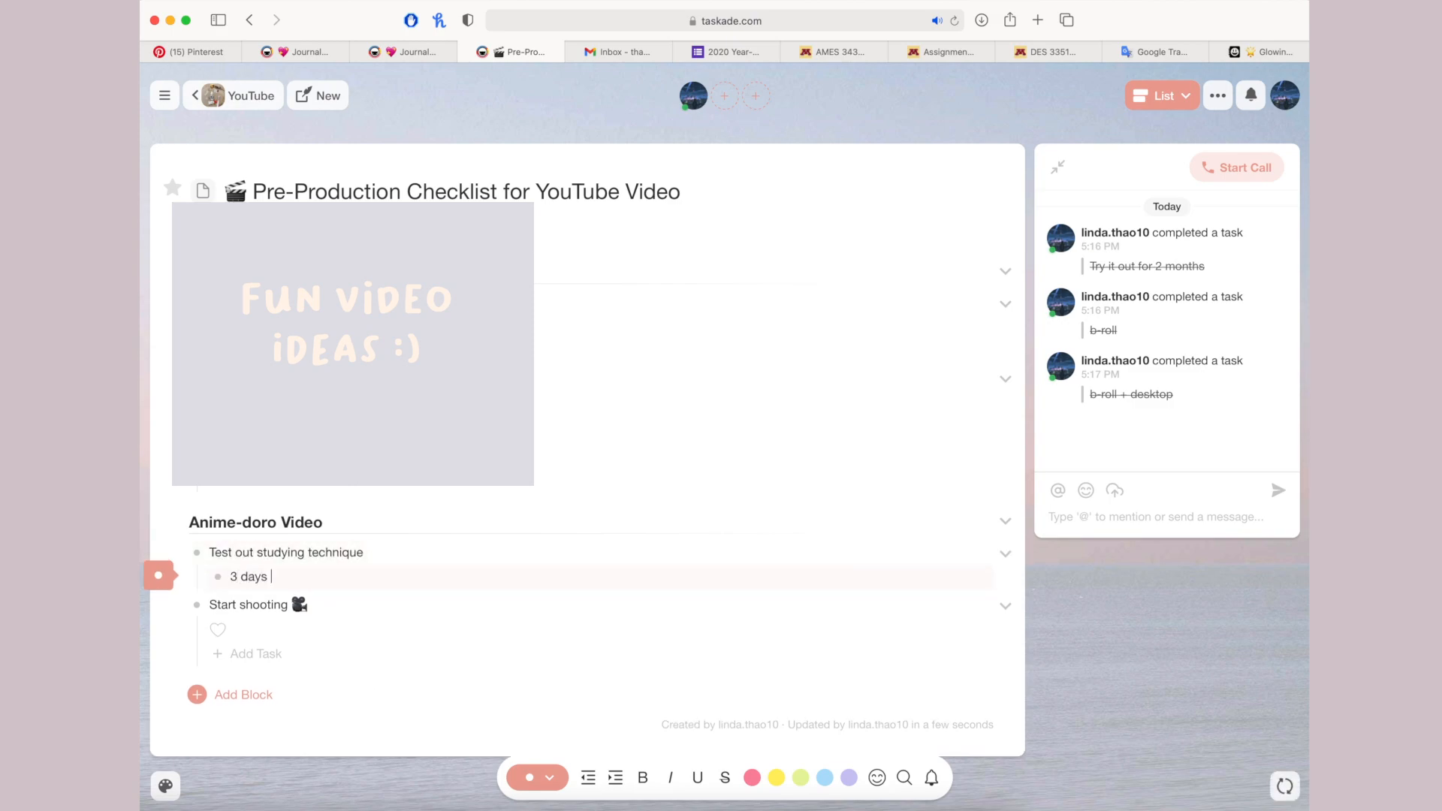
click(540, 777)
click(572, 639)
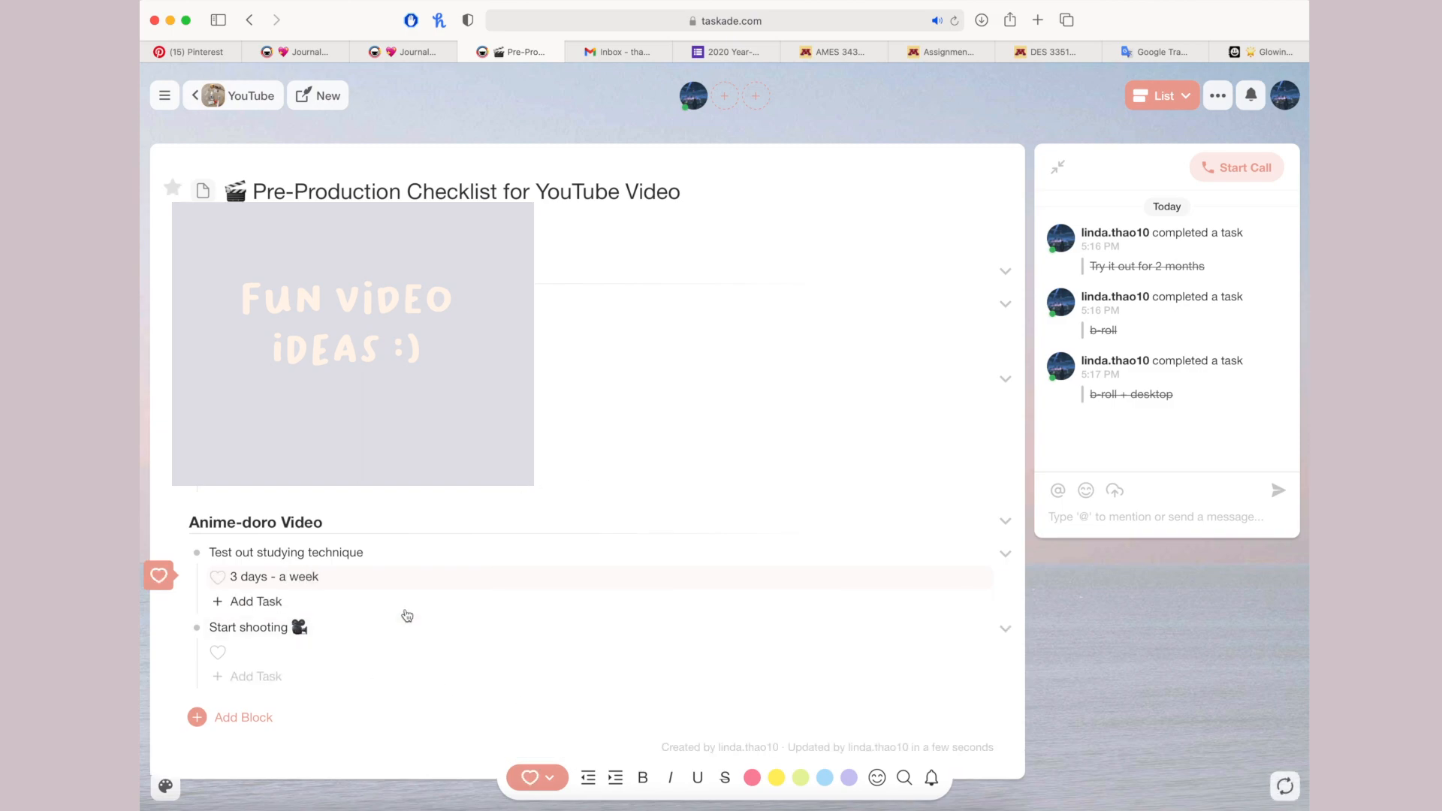
- Enter the heart-checkbox tasks "b roll + task" and "edit video" under "Start shooting 🎥"
scroll(386, 604, down, 1)
click(386, 604)
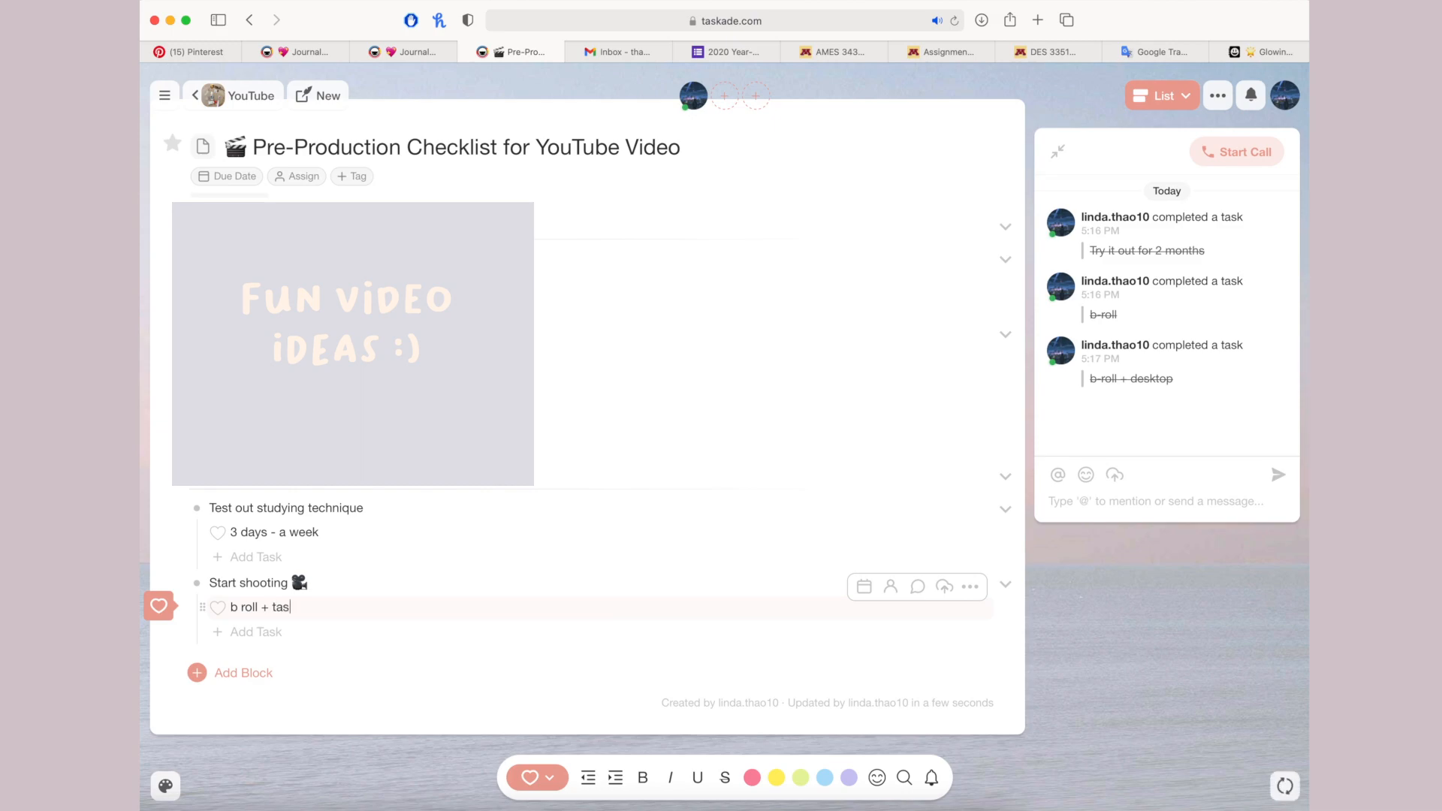
text(b roll + task)
key(Return)
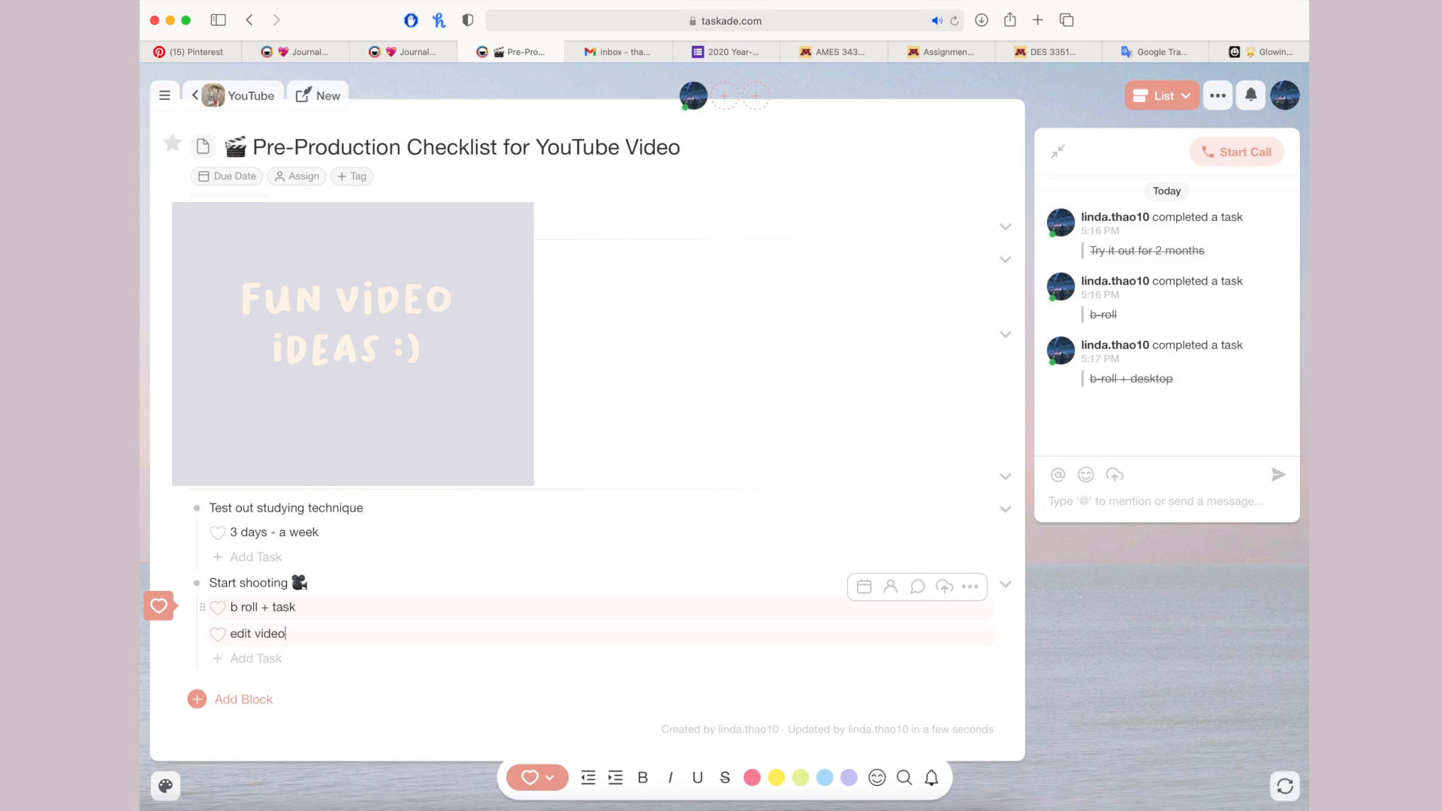
text(edit video)
key(Return)
key(BackSpace)
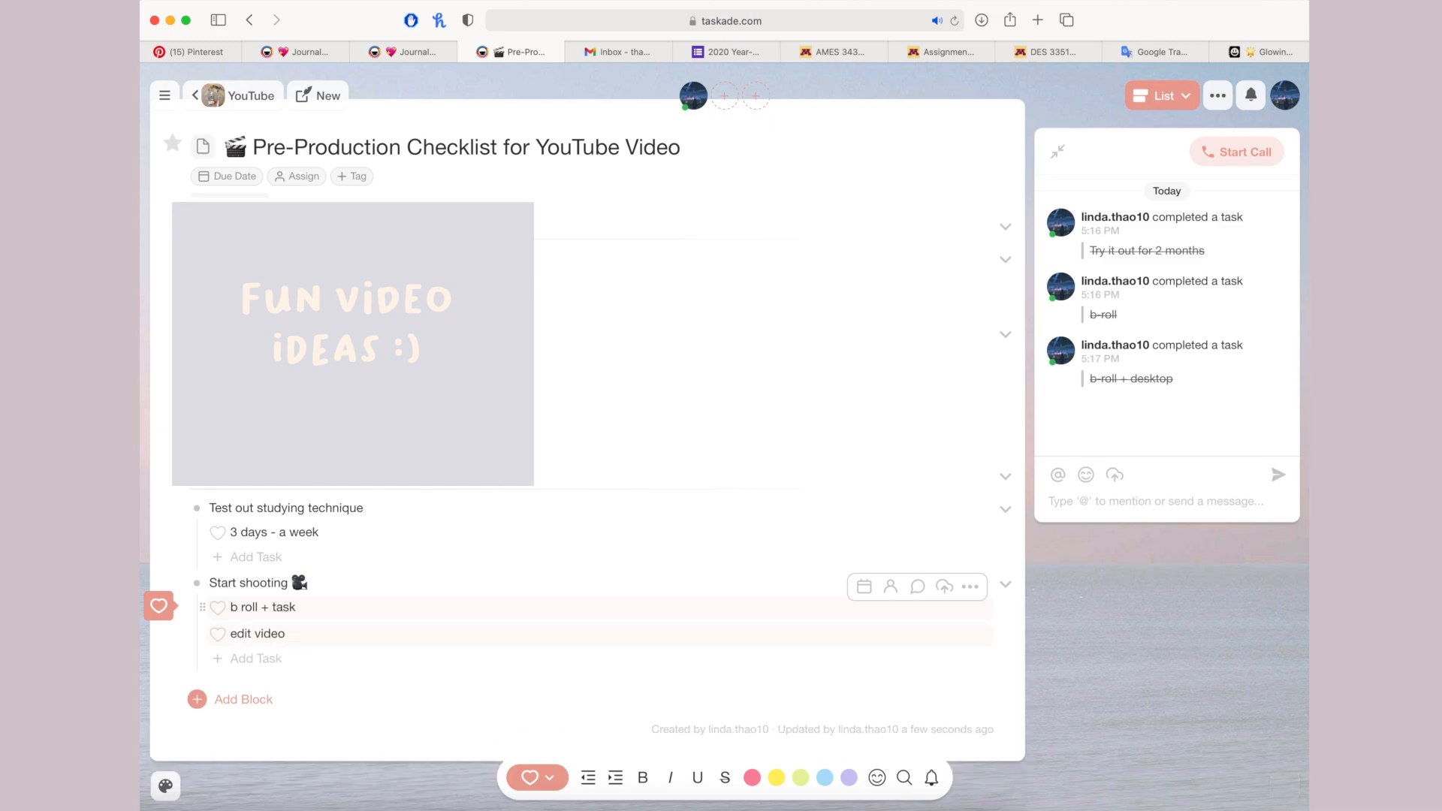
click(314, 736)
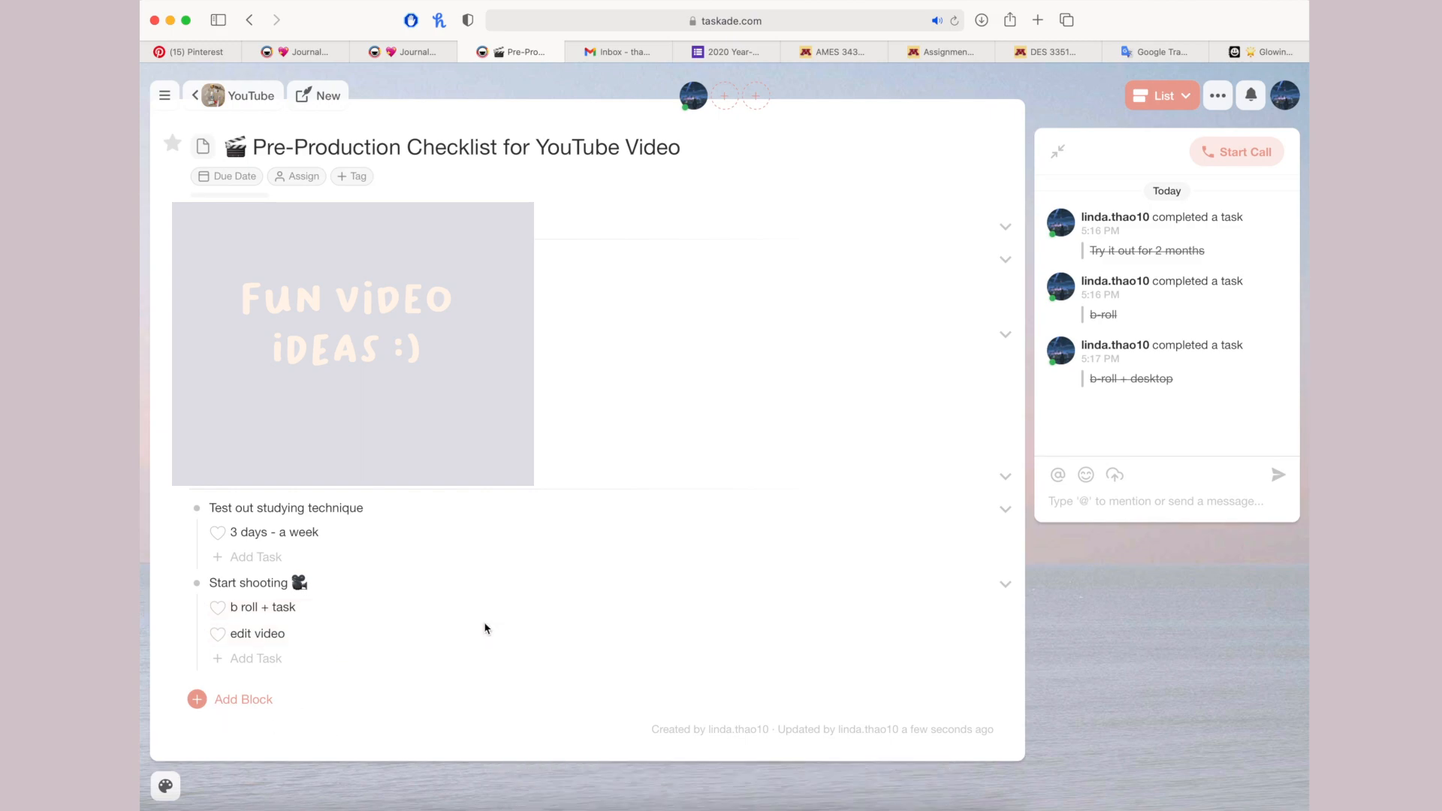
click(203, 159)
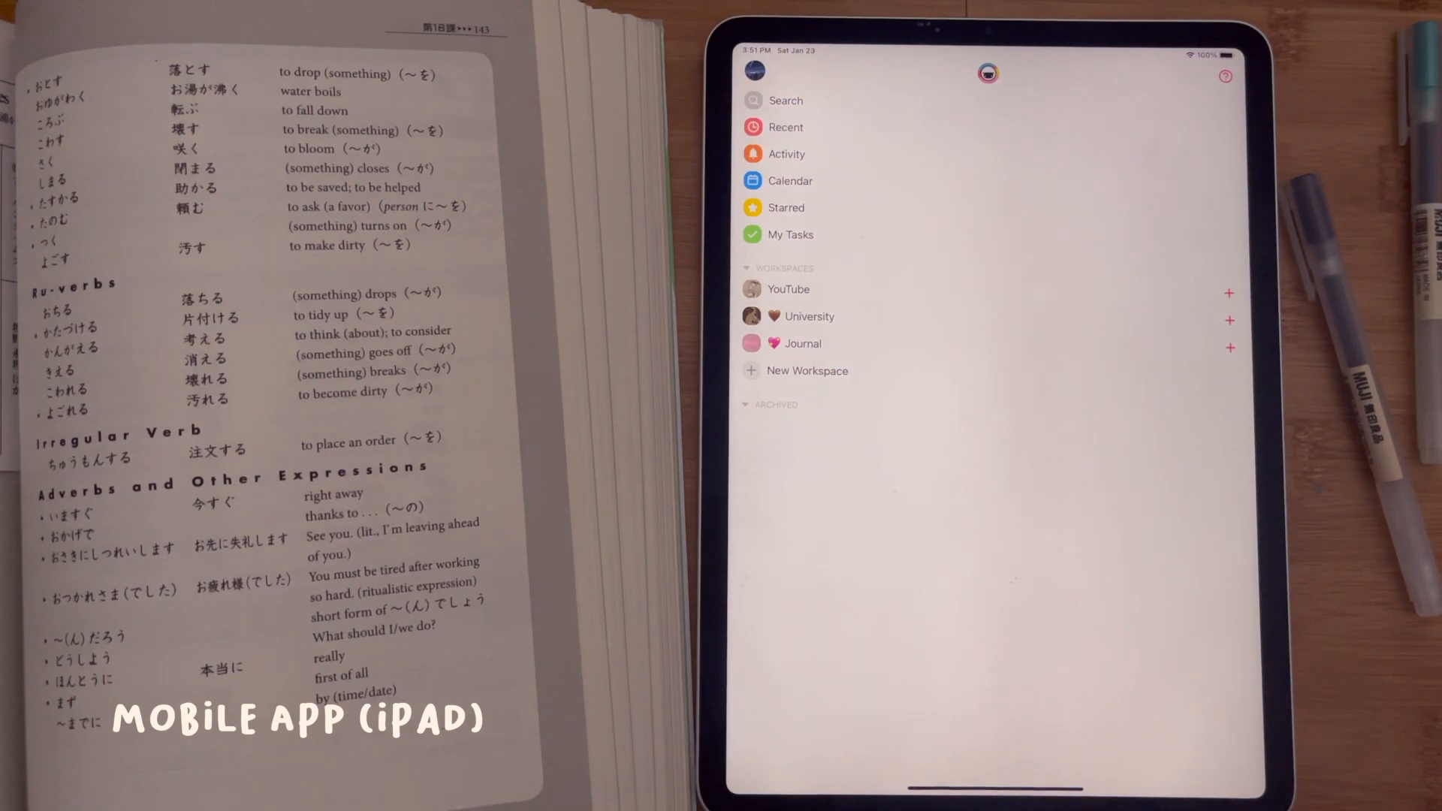
- Switch to the iPad app and open the "January 17th - January 23rd" project in the University workspace
click(811, 375)
click(756, 74)
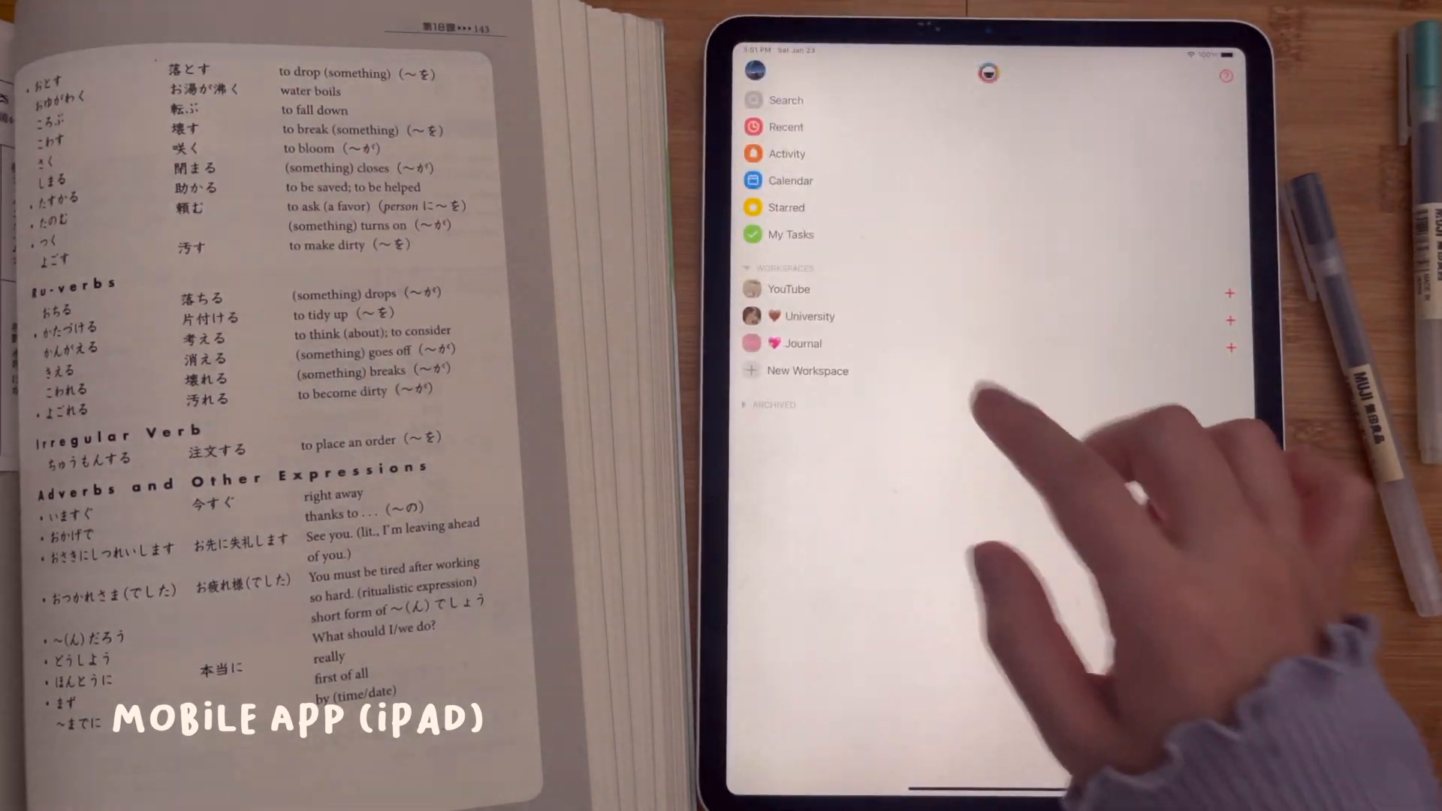
click(787, 315)
click(1100, 120)
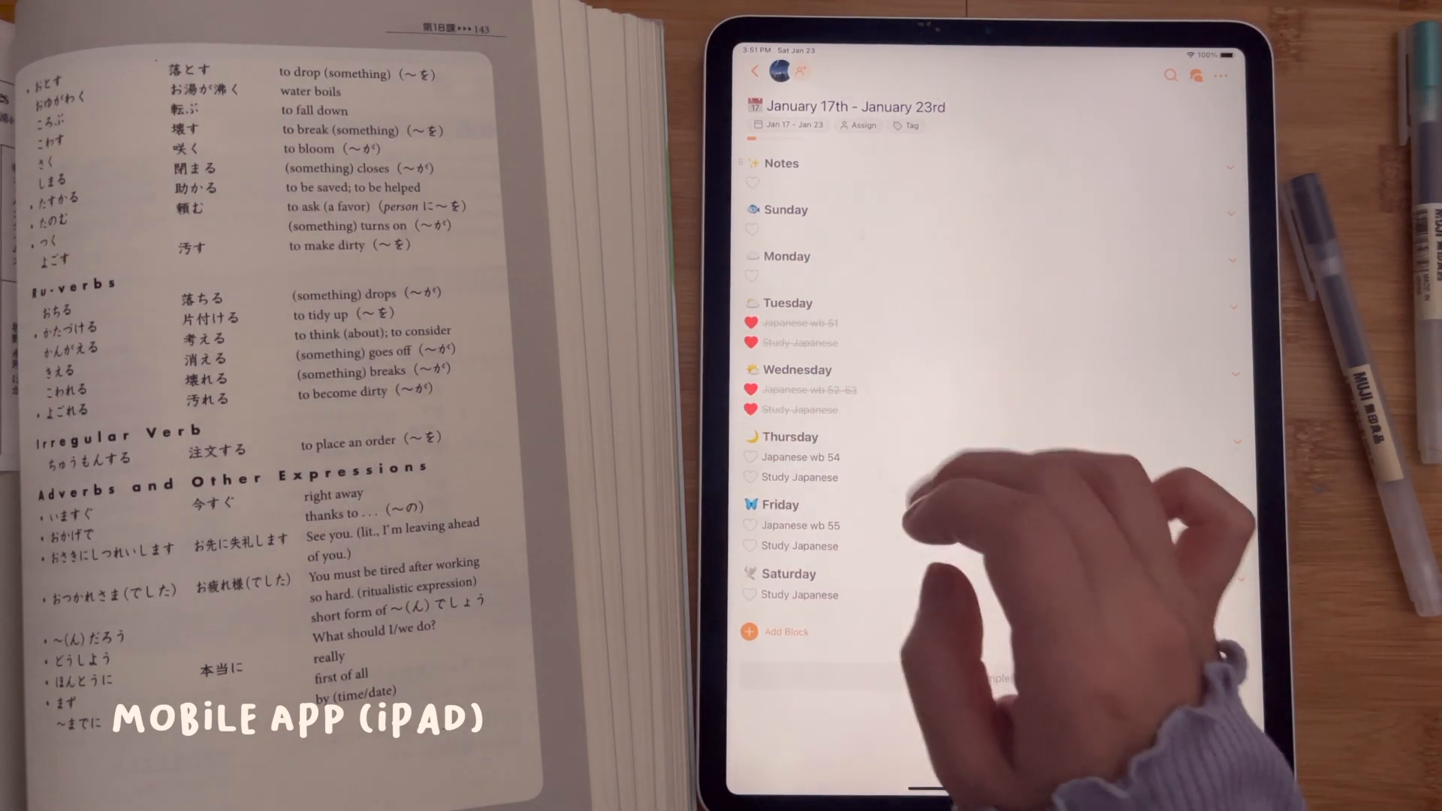
- Mark Thursday's "Japanese wb 54" and "Study Japanese" and Friday's "Japanese wb 55" and "Study Japanese" tasks as completed
click(751, 456)
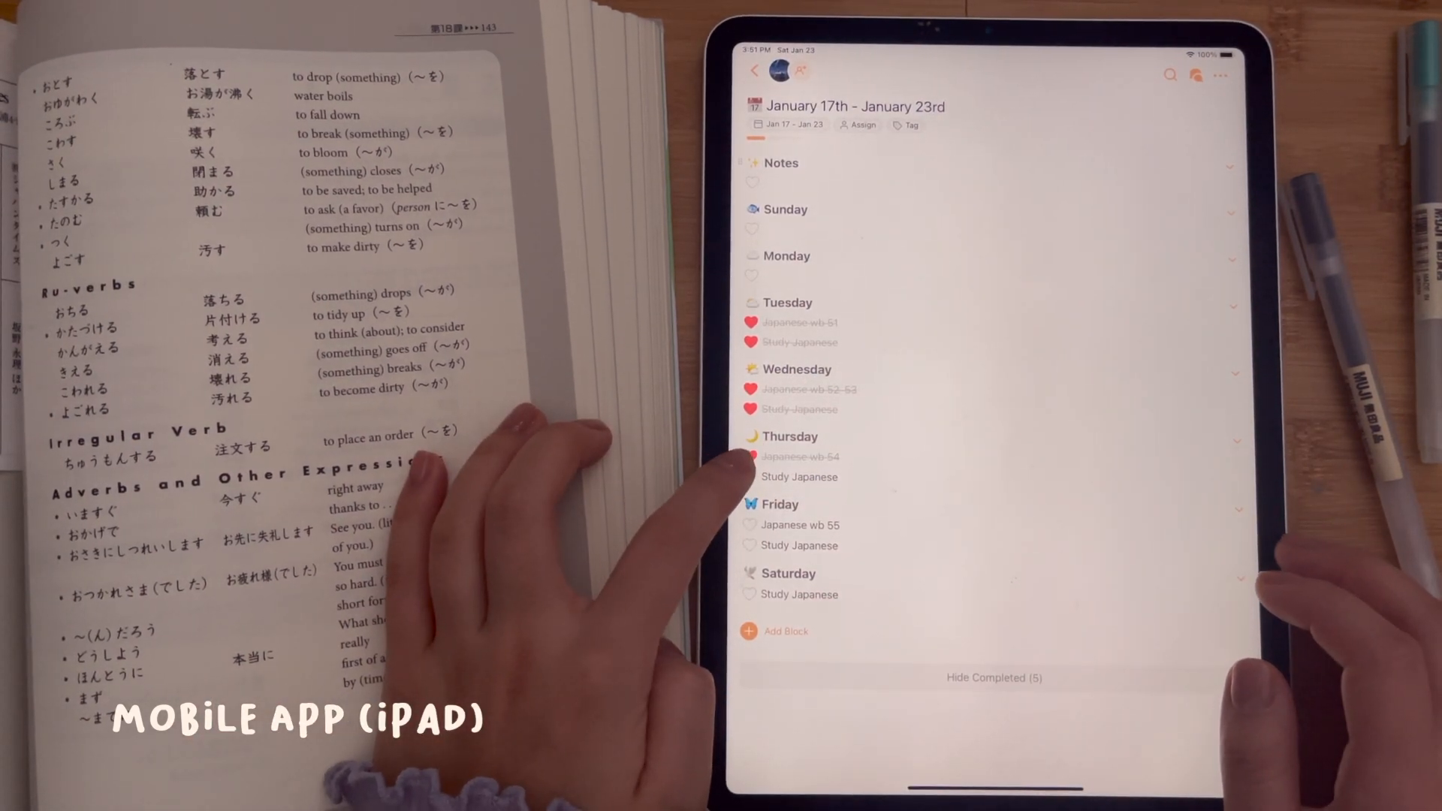
click(749, 477)
click(750, 525)
click(750, 545)
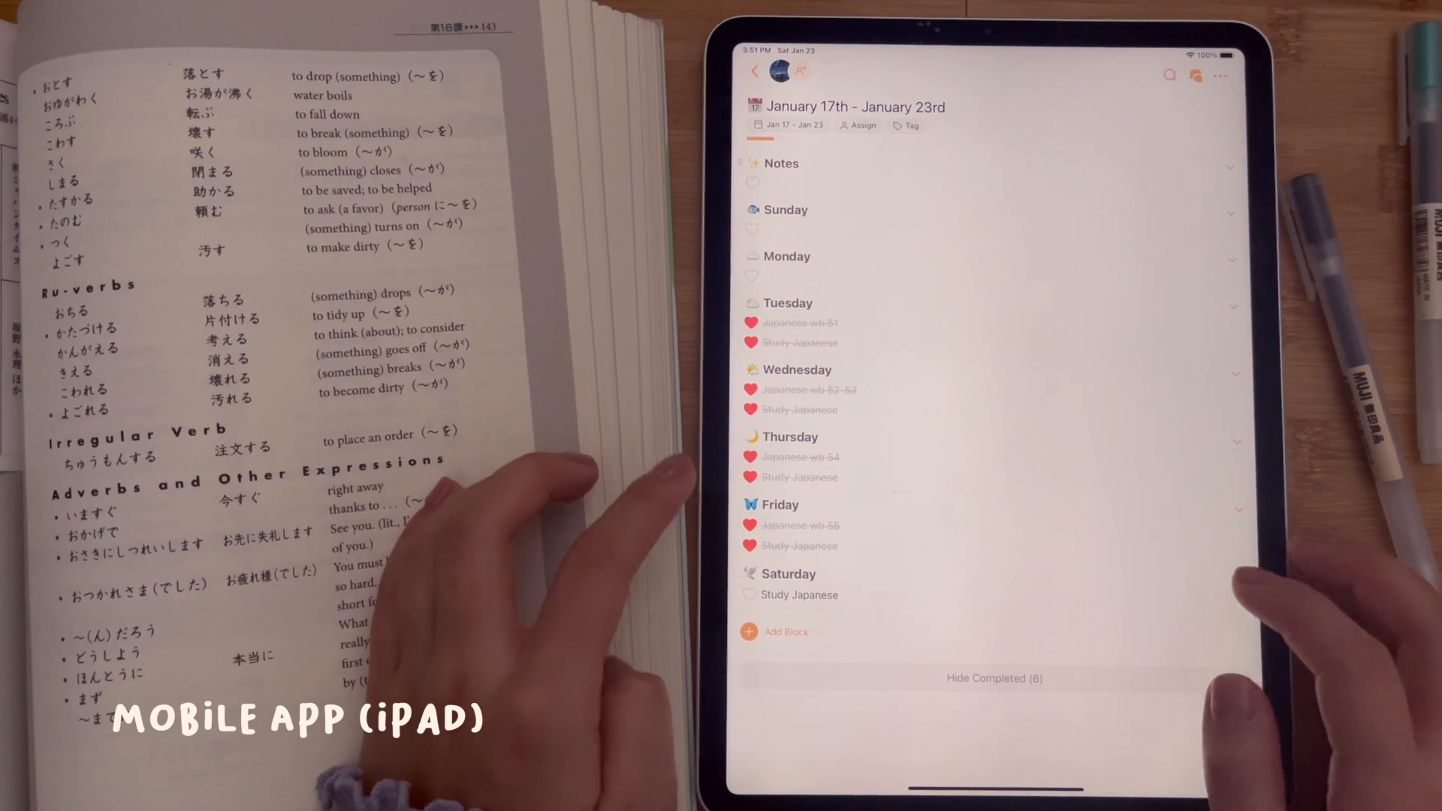
- Add the task "Japanese wb 55" under Saturday and erase the end of Friday's completed Japanese workbook task
click(1120, 592)
key(Return)
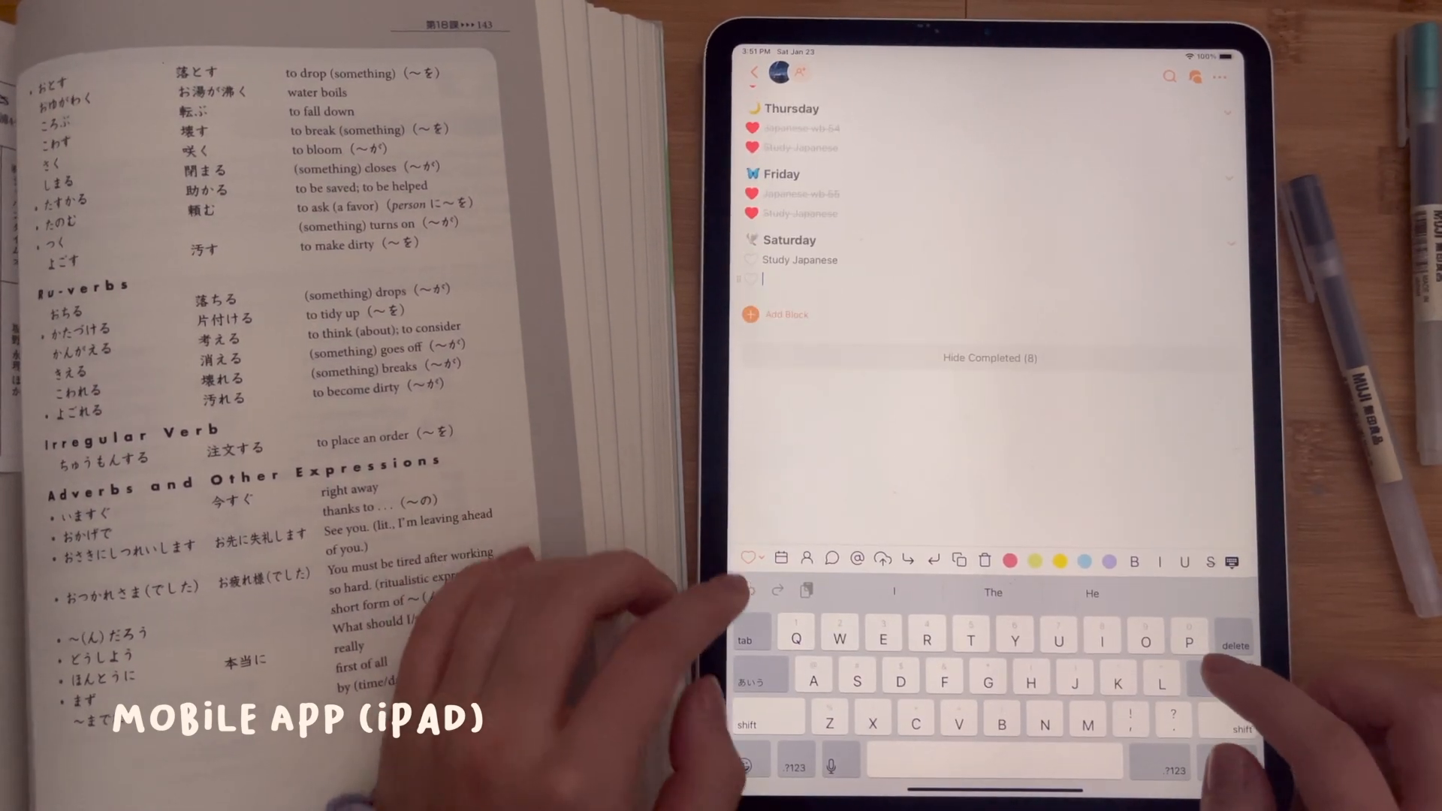
text(Japanese)
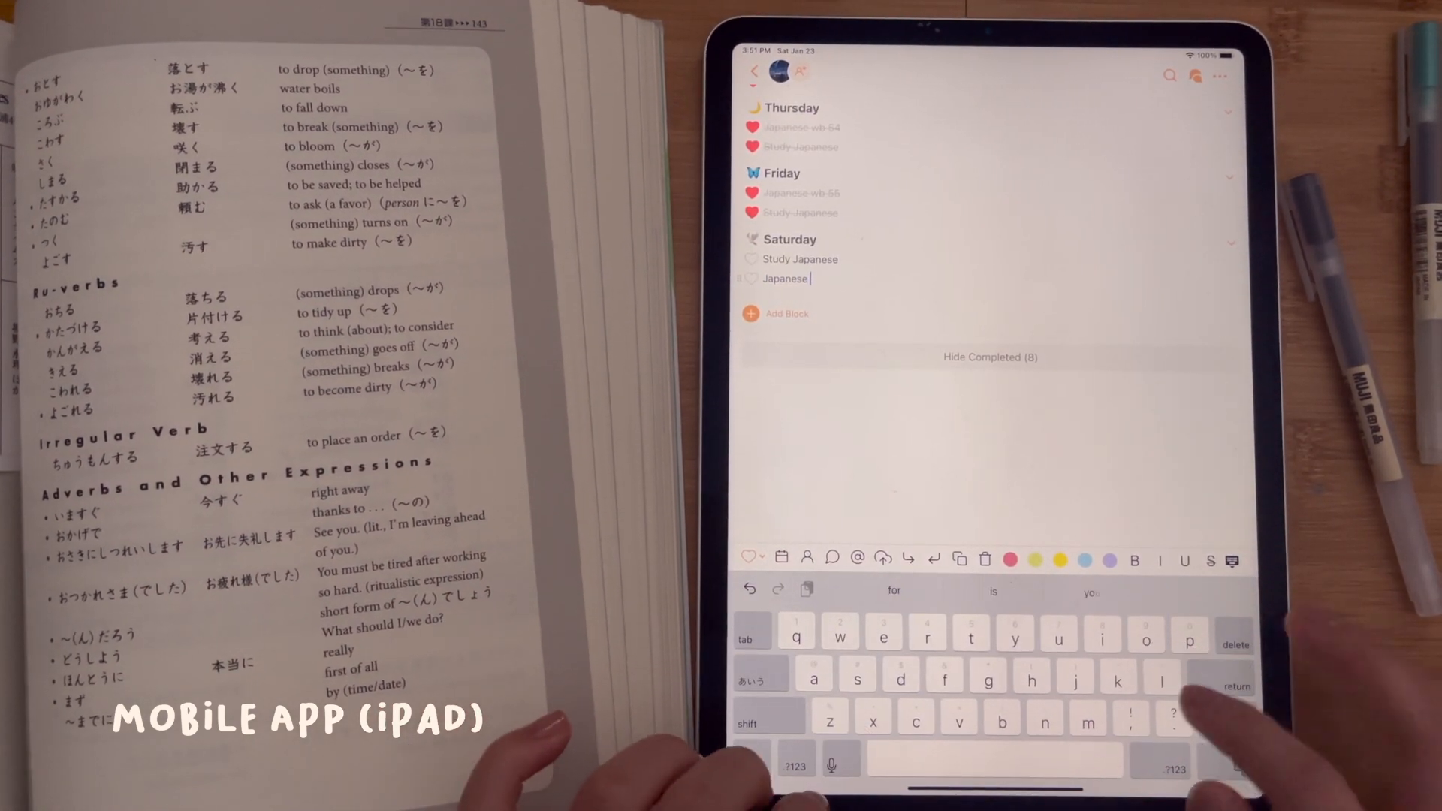
text(we)
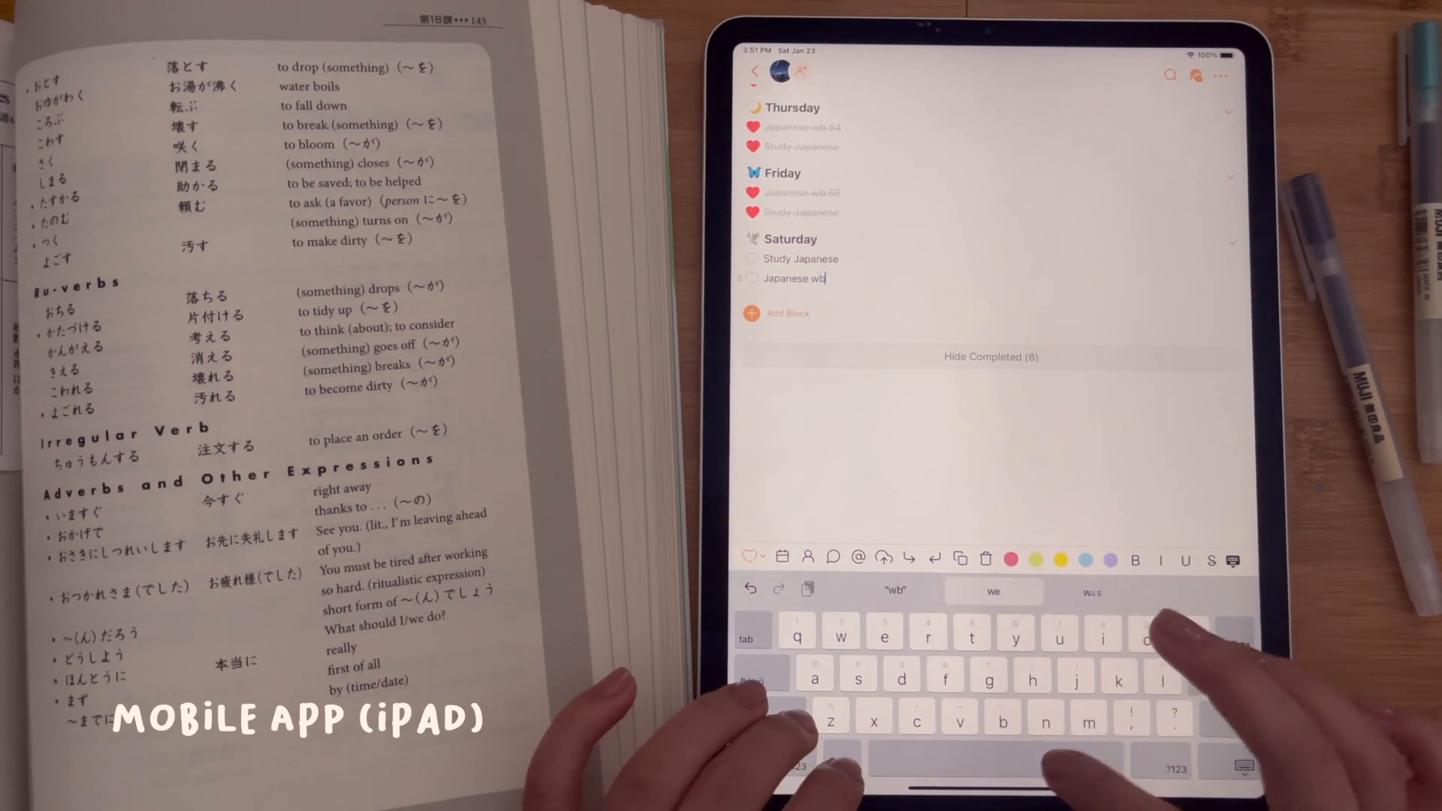
key(BackSpace)
key(BackSpace)
text(b )
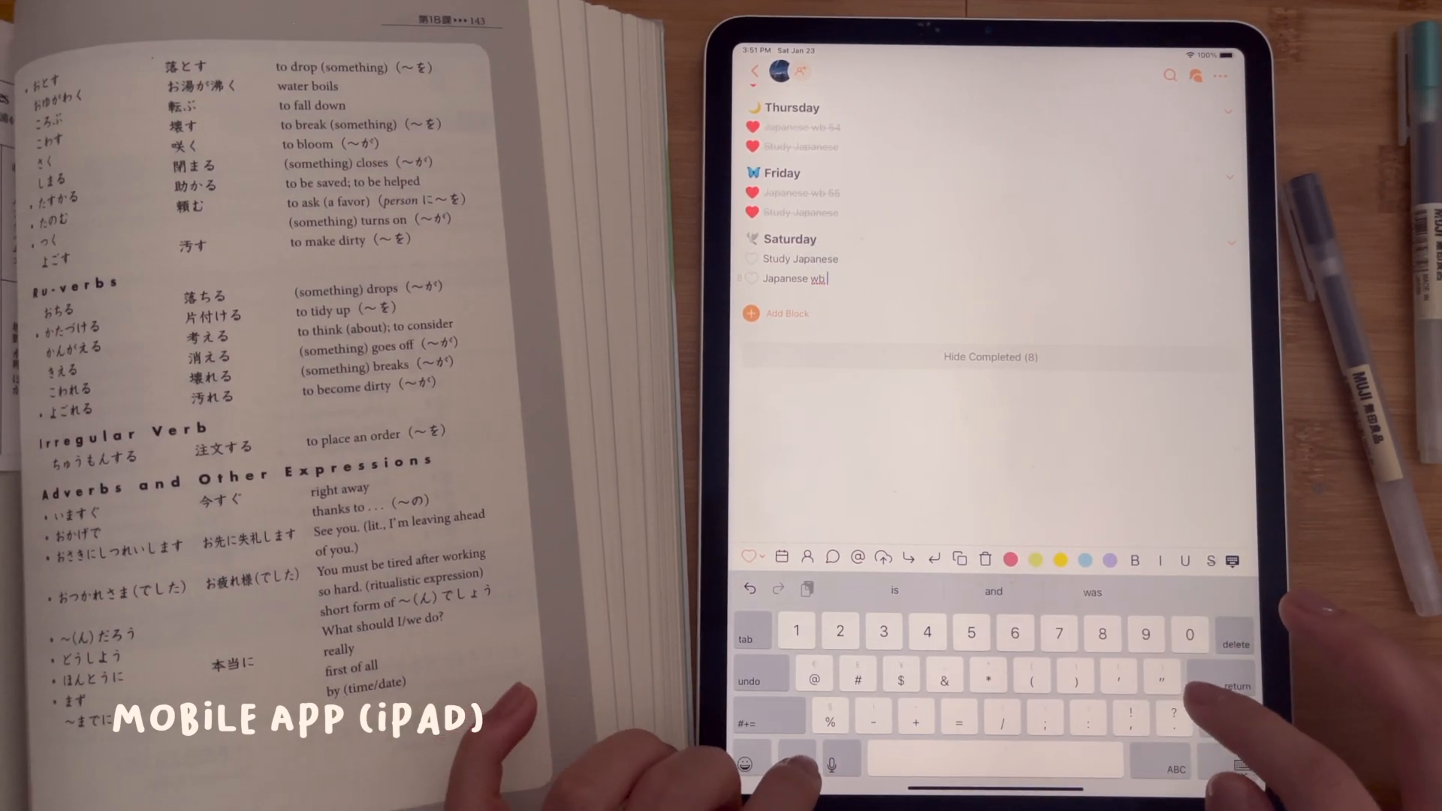
text(55)
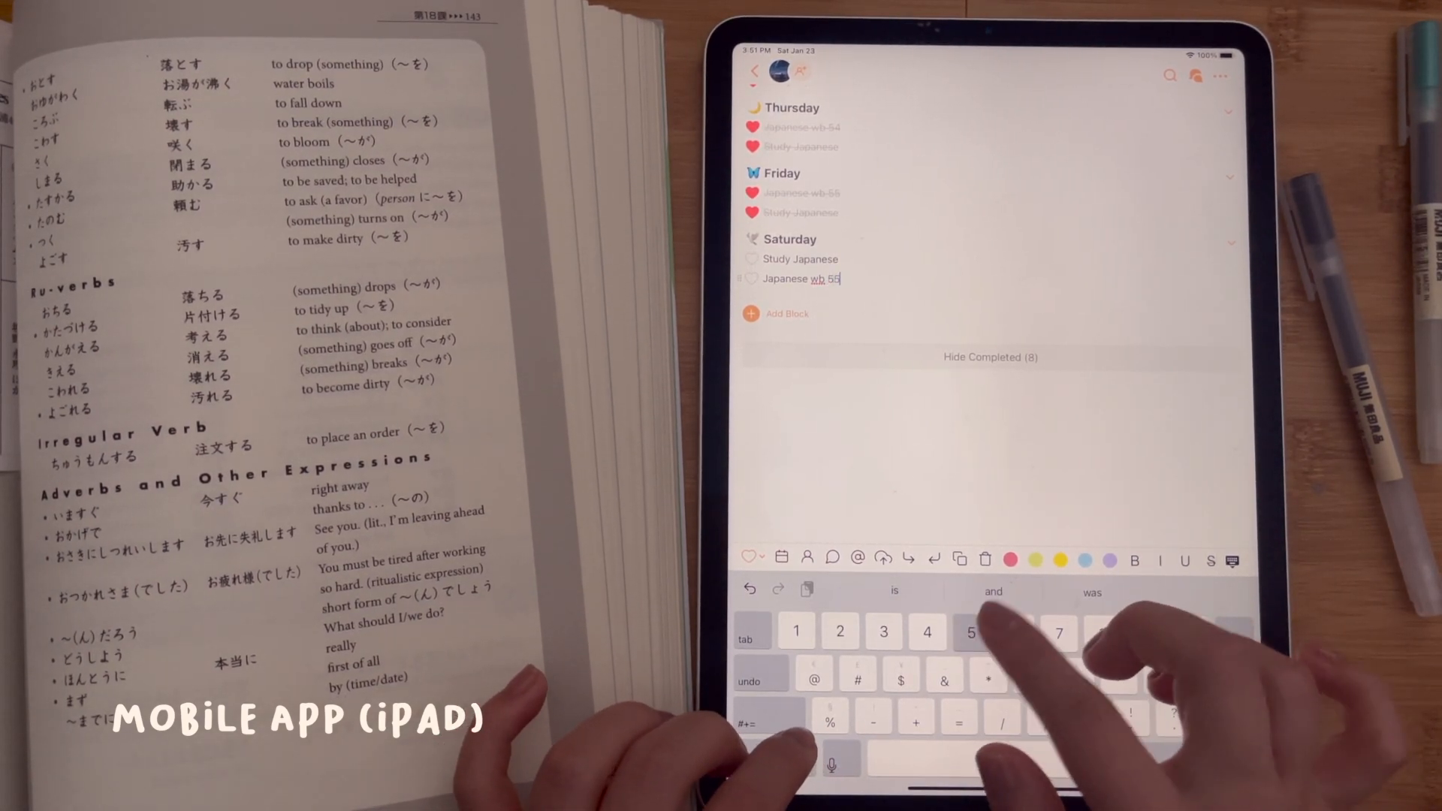
text(5)
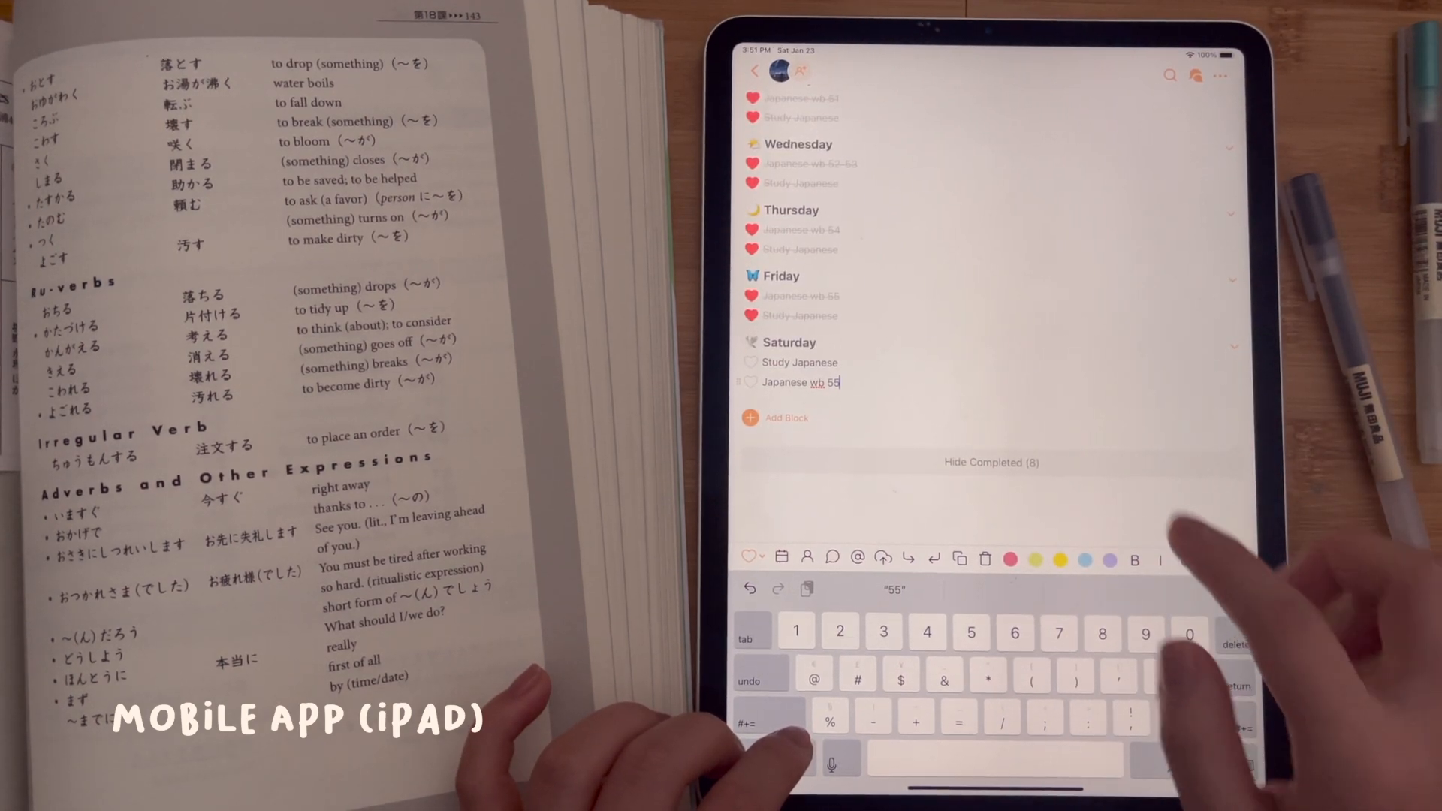
click(840, 296)
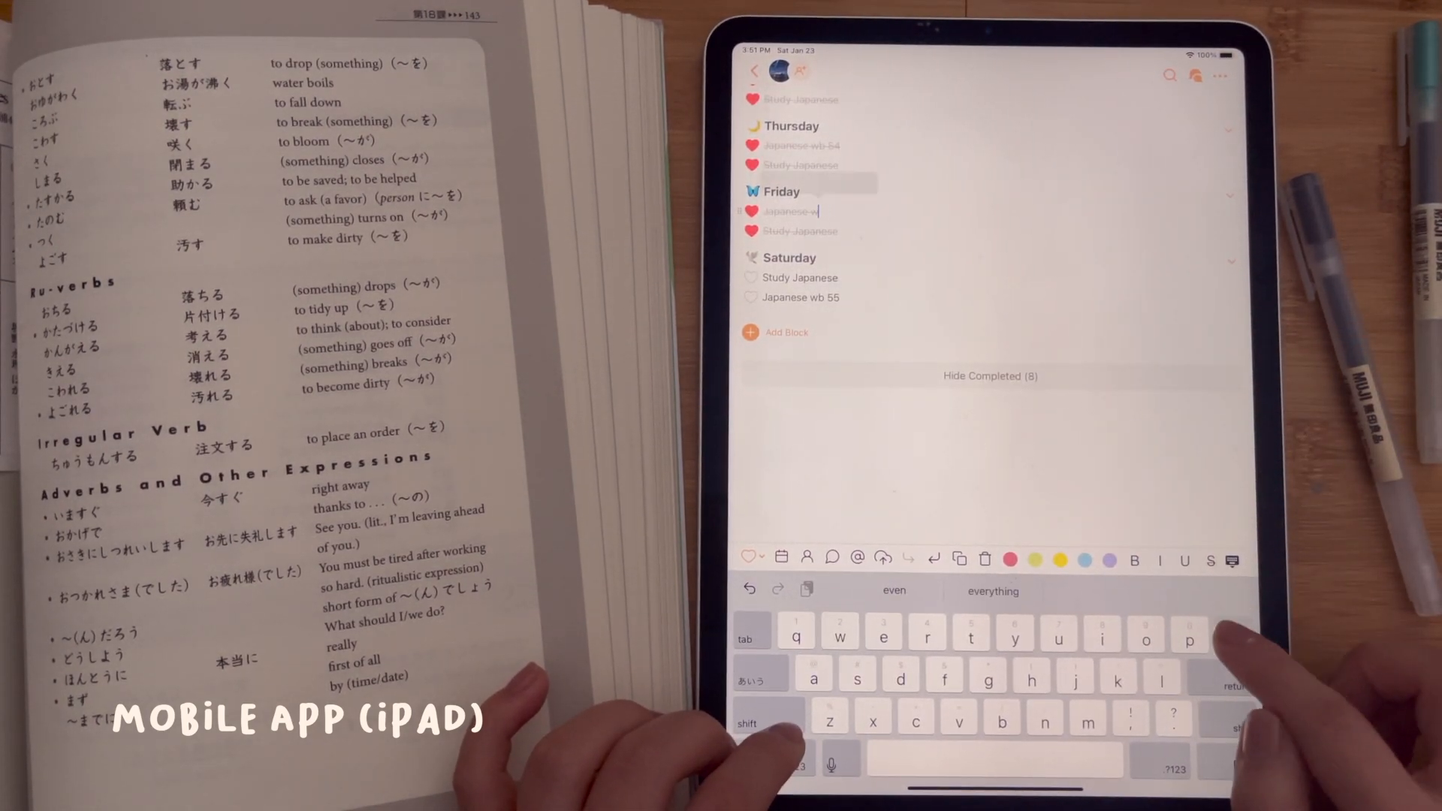
key(BackSpace)
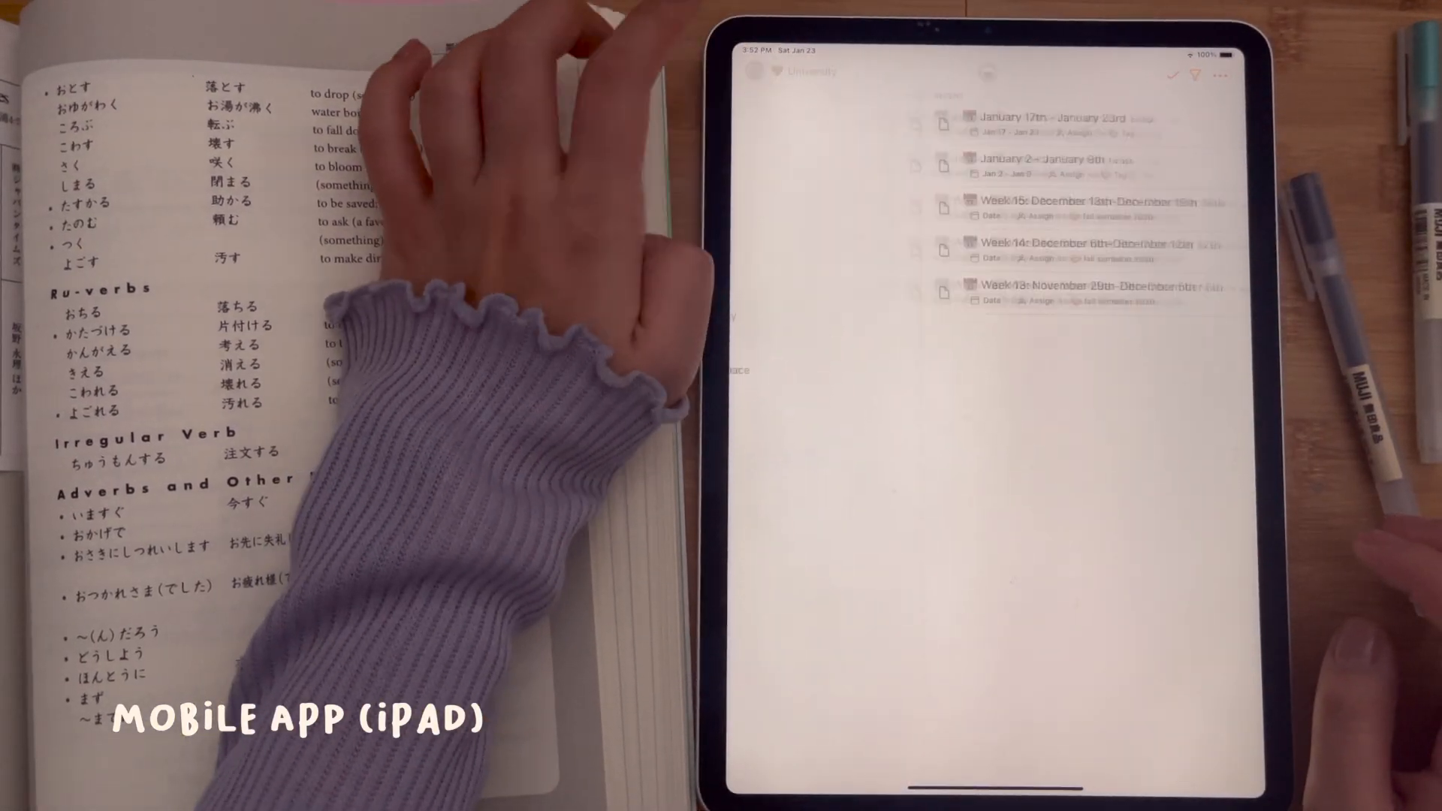
- Open the "January 2021 Daily Gratefulness" project in the Journal workspace and place the cursor in the first January 22nd item
click(796, 344)
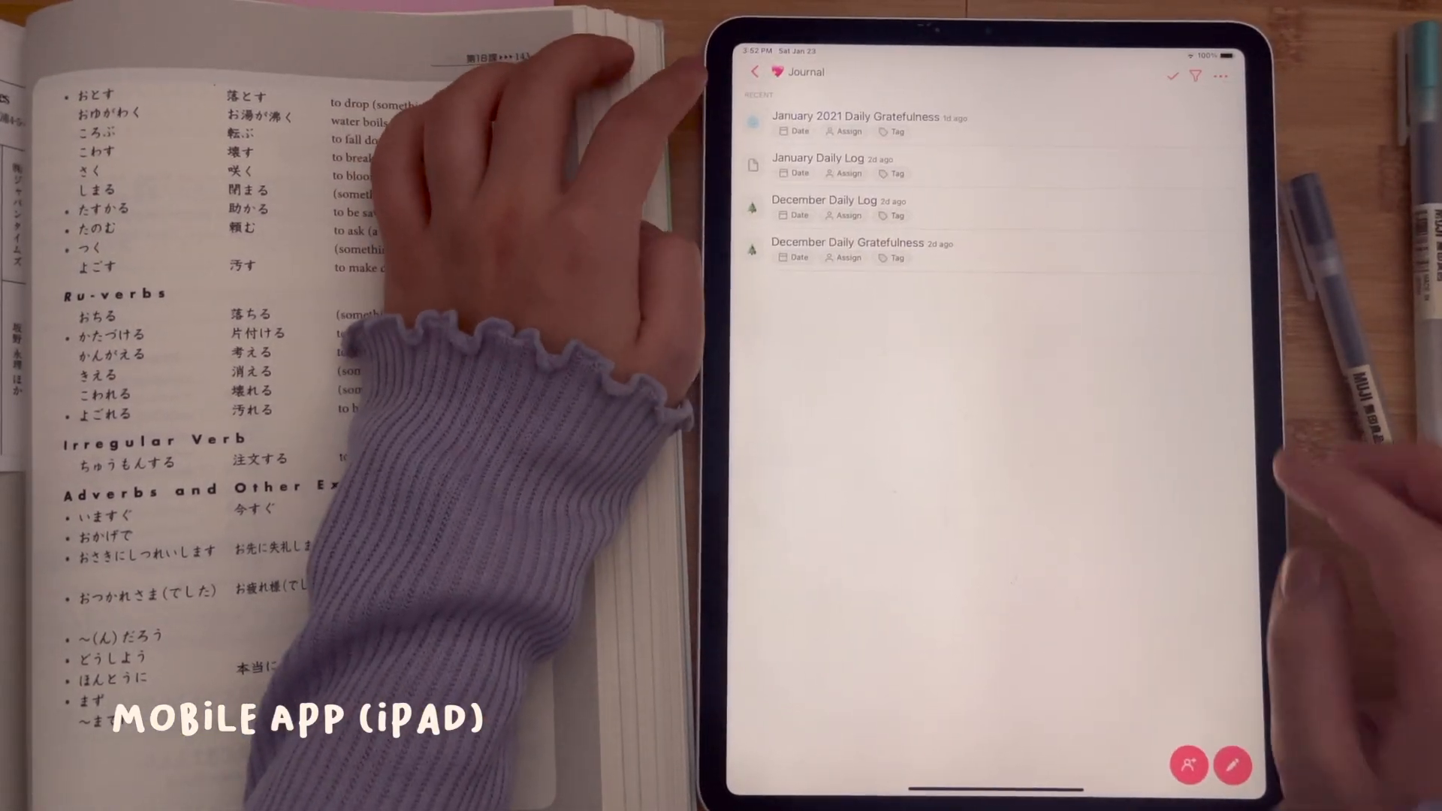
click(1217, 121)
click(954, 386)
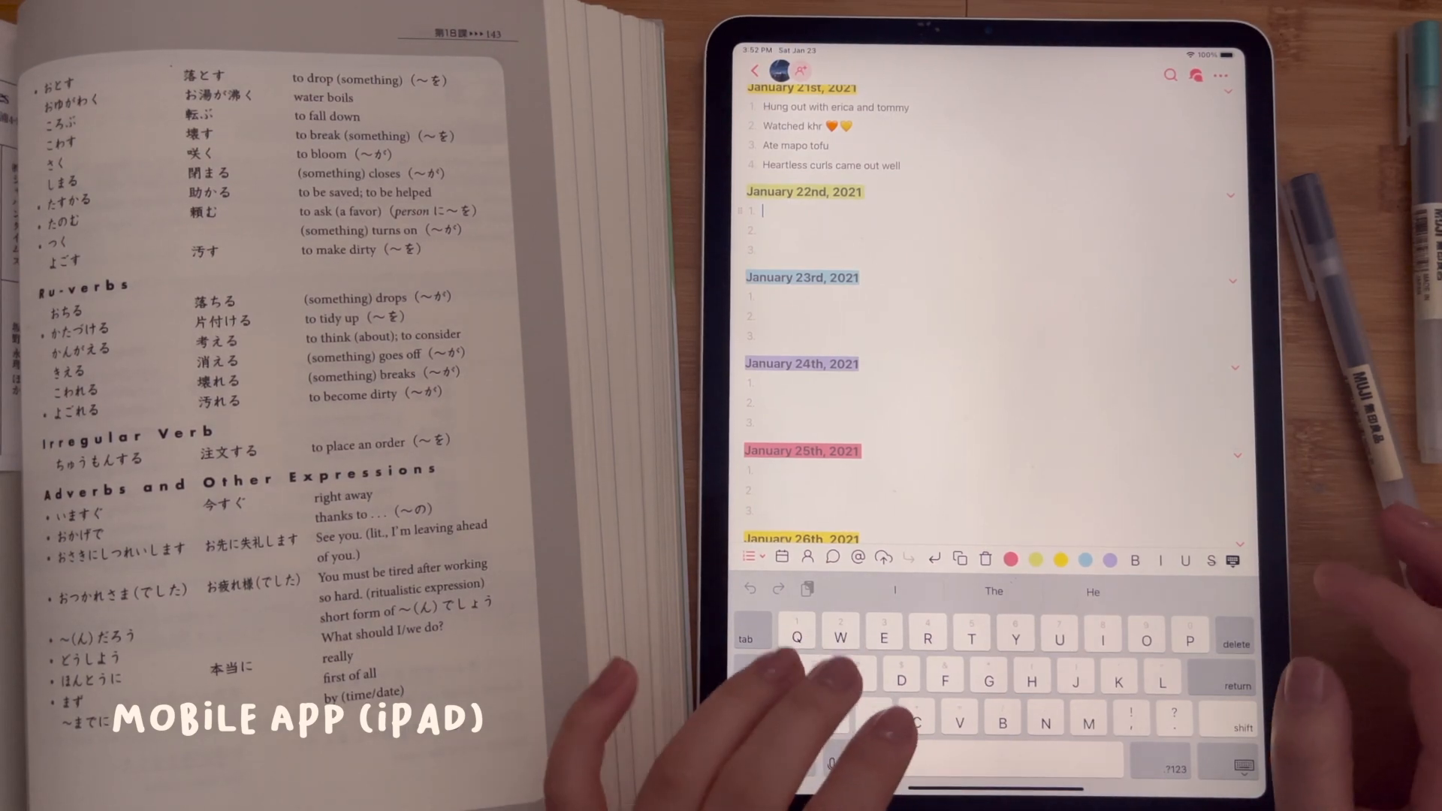
- Enter "Played with", the companion's name and "for a bit" as the first item under January 22nd, 2021
text(Played with s)
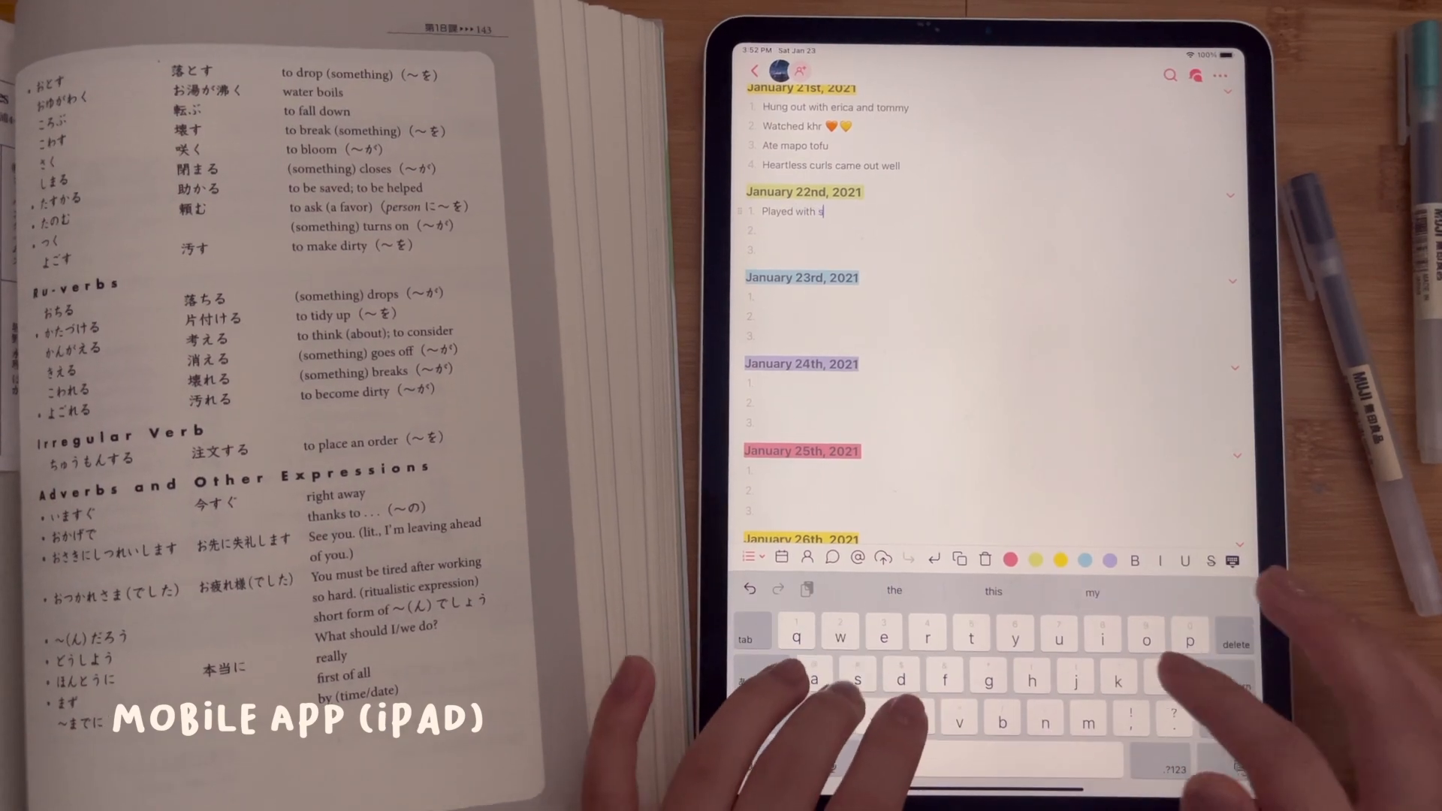
text(oma for a v)
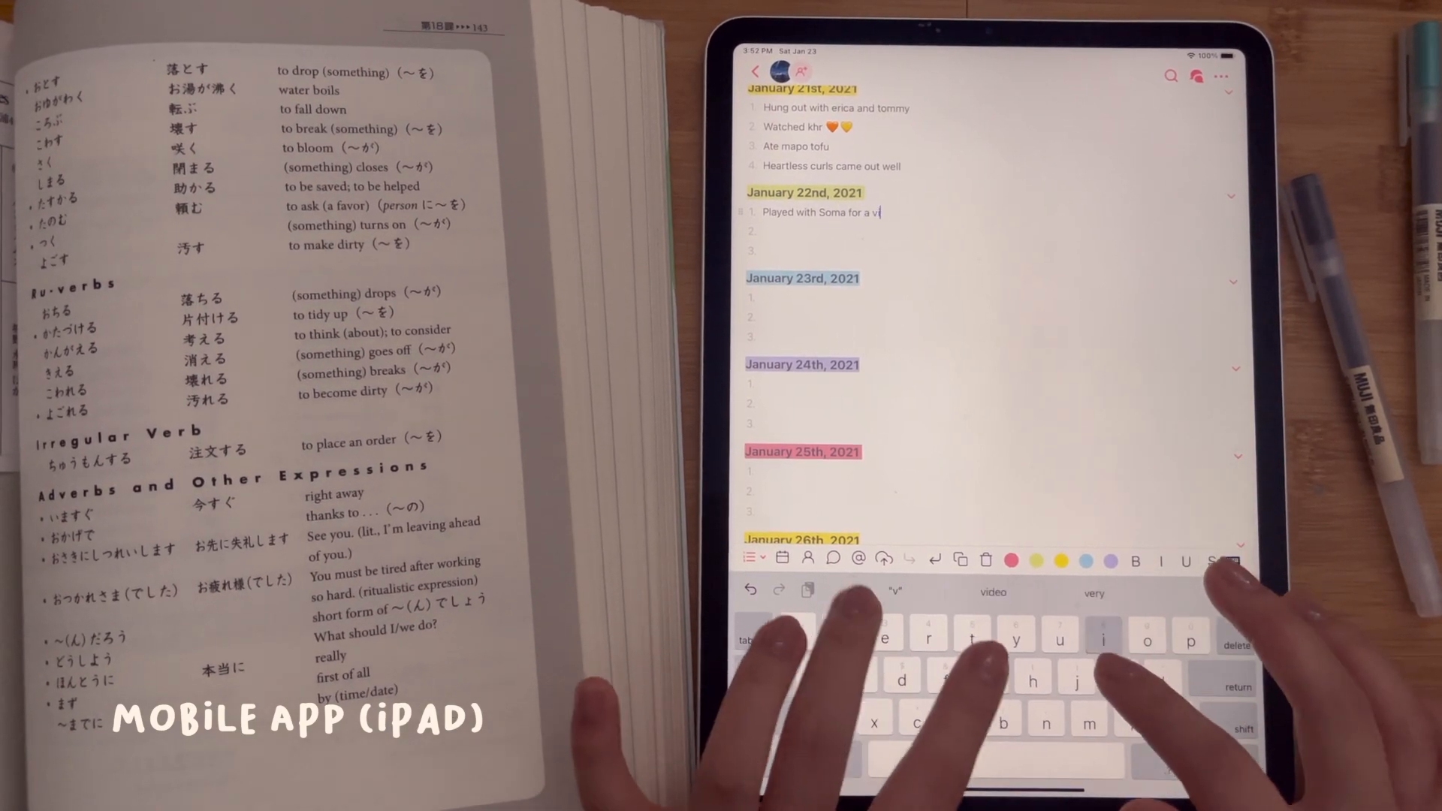
key(BackSpace)
text(bit)
key(Return)
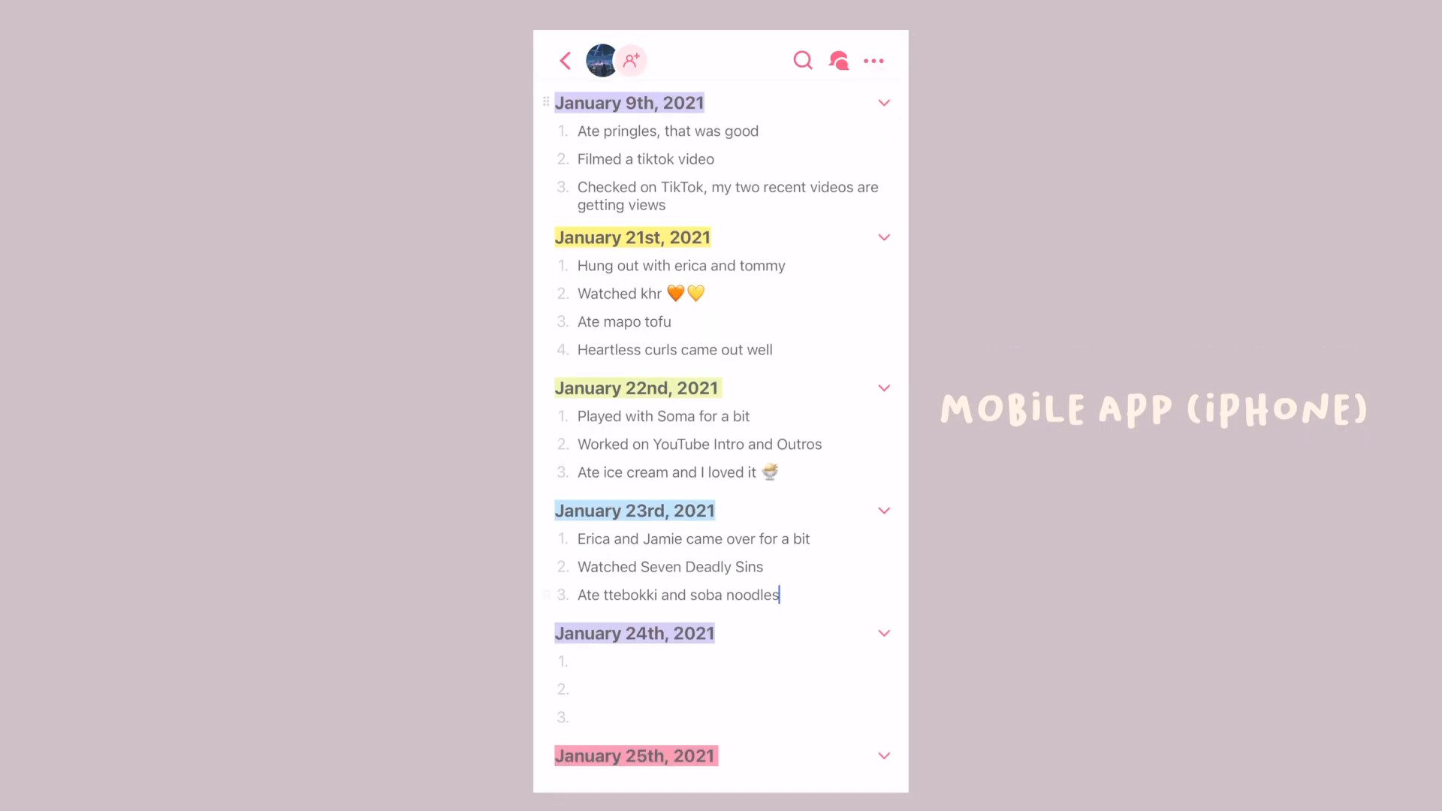
- In the iPhone app, add two items under January 23rd, 2021: playing with the named companion for a bit, and "Studied Japanese 日本語を勉強しました"
key(Return)
text(Played with Soma for a bit)
key(Return)
text(Studied Ha)
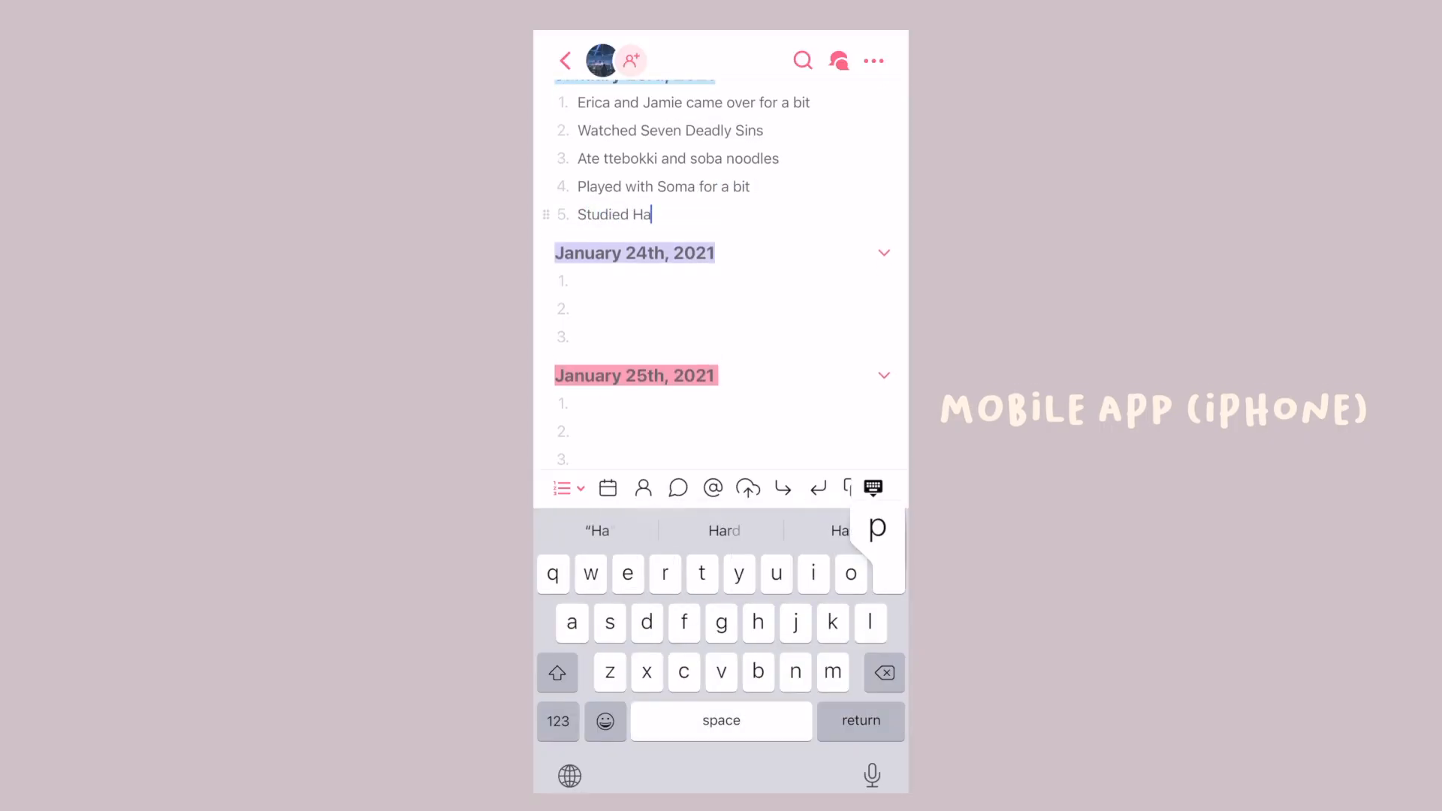
key(BackSpace)
key(BackSpace)
text(Japanese)
click(569, 776)
click(569, 776)
text(n)
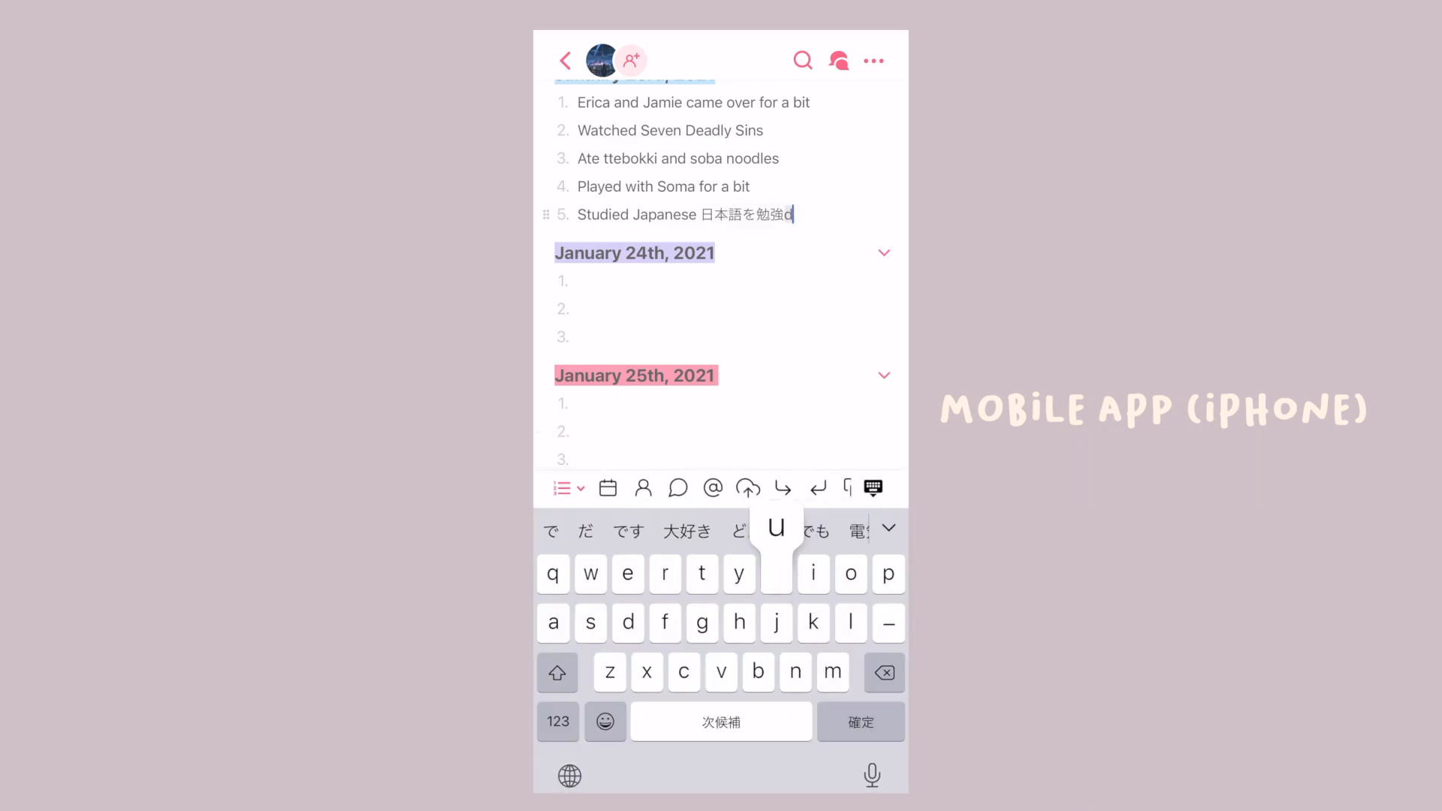
click(861, 721)
scroll(721, 301, up, 1)
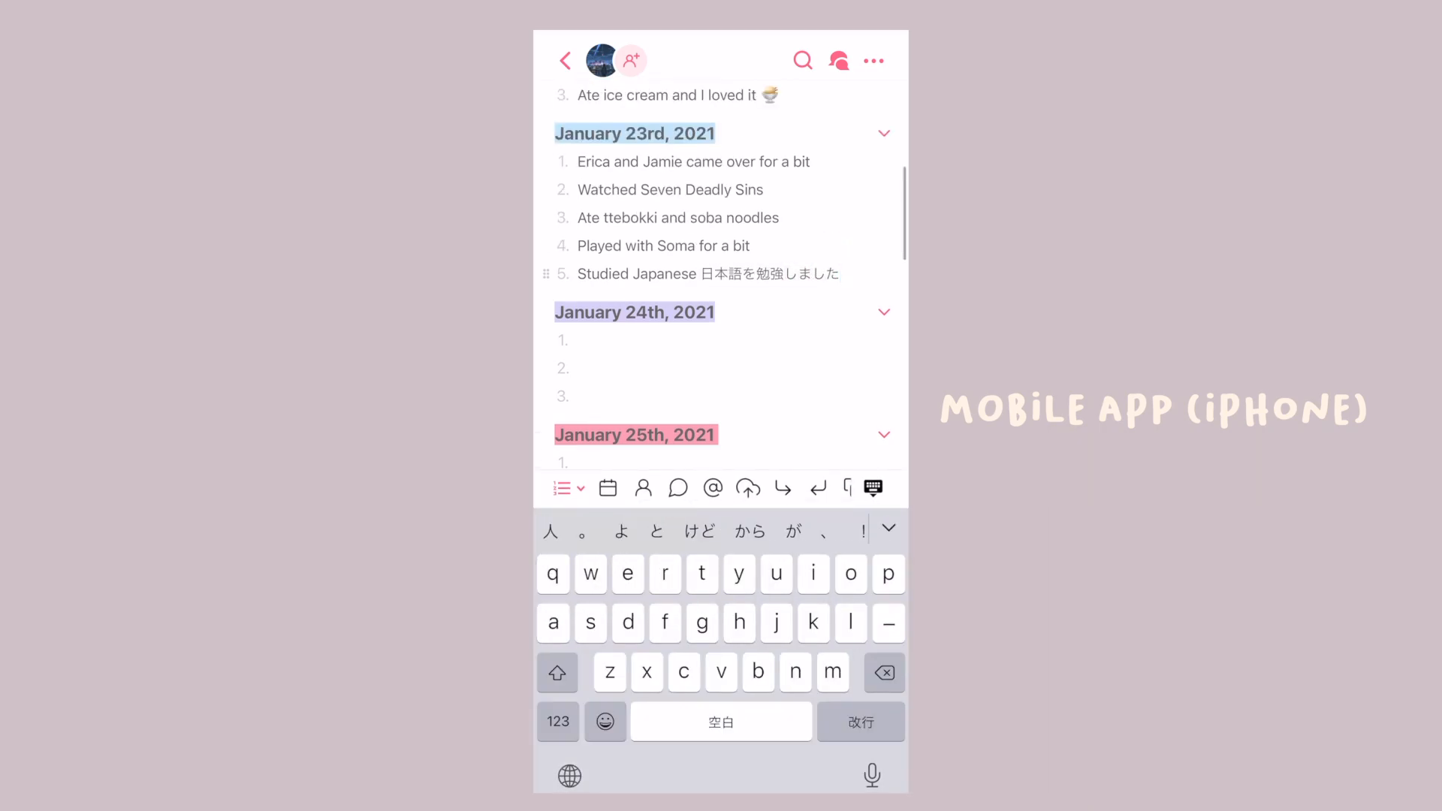
- Hide the keyboard and look over the daily gratefulness entries around January 21st to 25th
click(558, 722)
click(569, 776)
click(637, 547)
click(873, 488)
scroll(721, 375, up, 5)
scroll(721, 375, down, 2)
scroll(721, 375, up, 1)
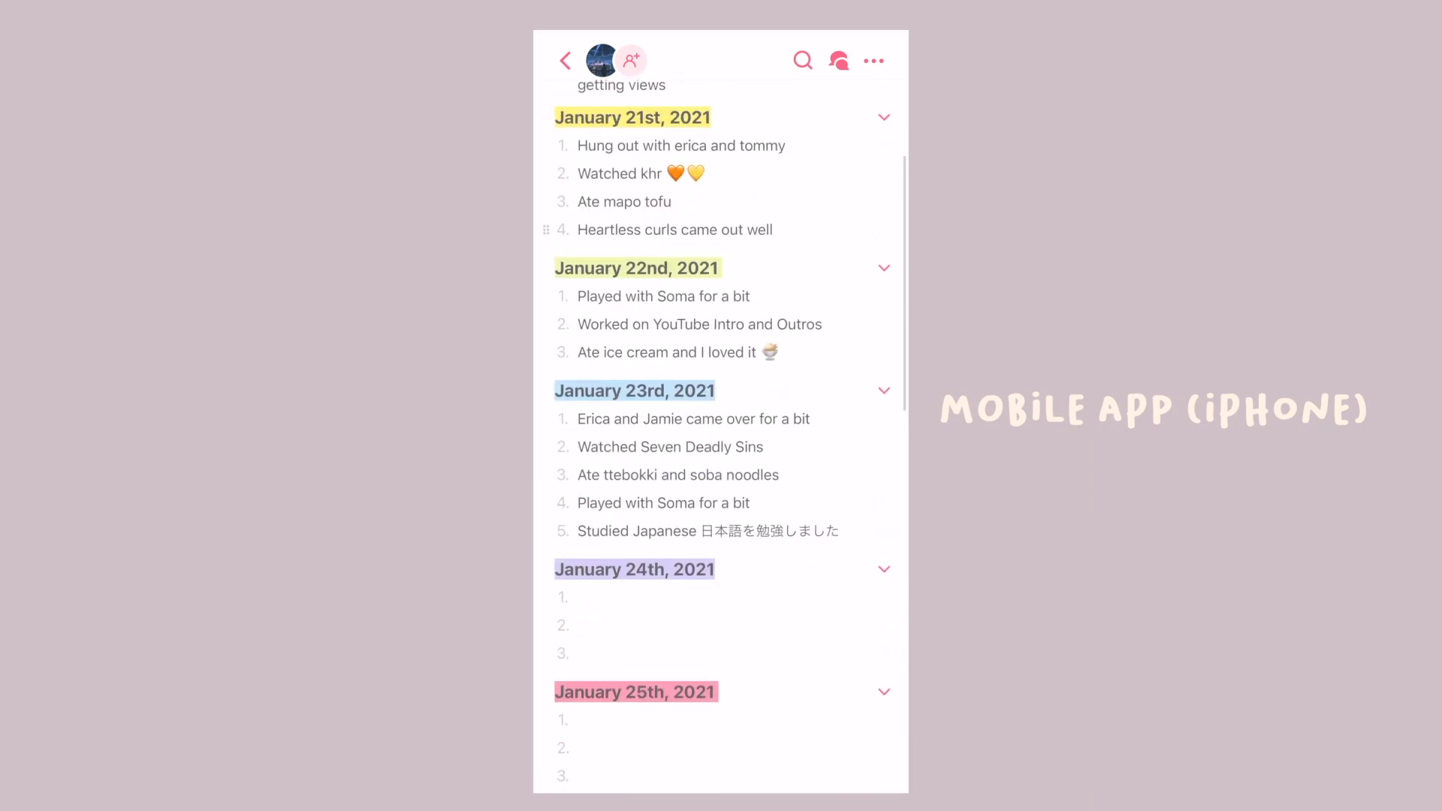
- Add an empty fourth item under January 22nd, 2021 and switch to the Japanese keyboard
click(796, 352)
key(Return)
text(St)
key(BackSpace)
key(BackSpace)
click(558, 721)
click(569, 776)
click(637, 634)
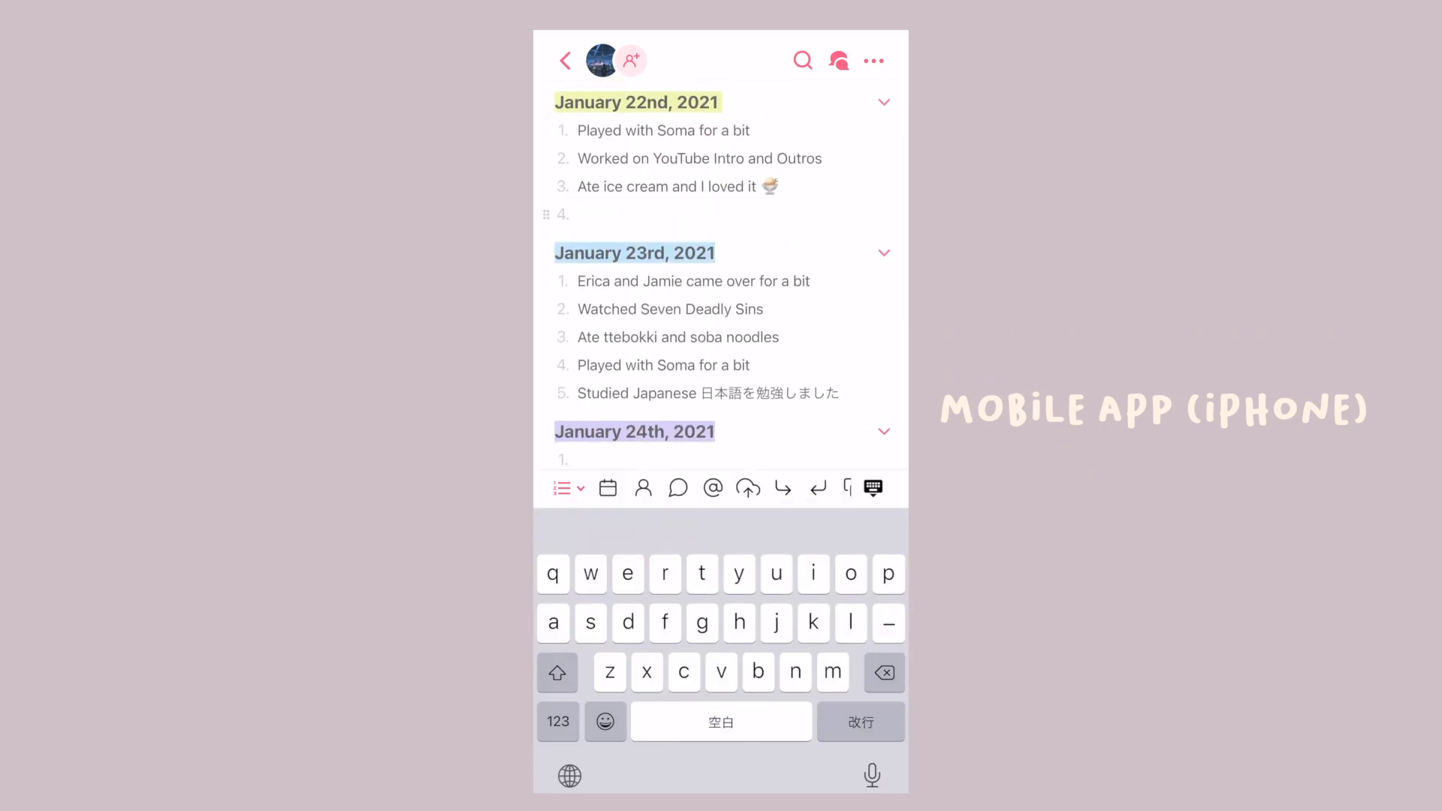
- Complete the Japanese sentence 日本語を勉強しました in the fifth item under January 23rd, 2021 and hide the keyboard
text(日本語を)
text(benkyo)
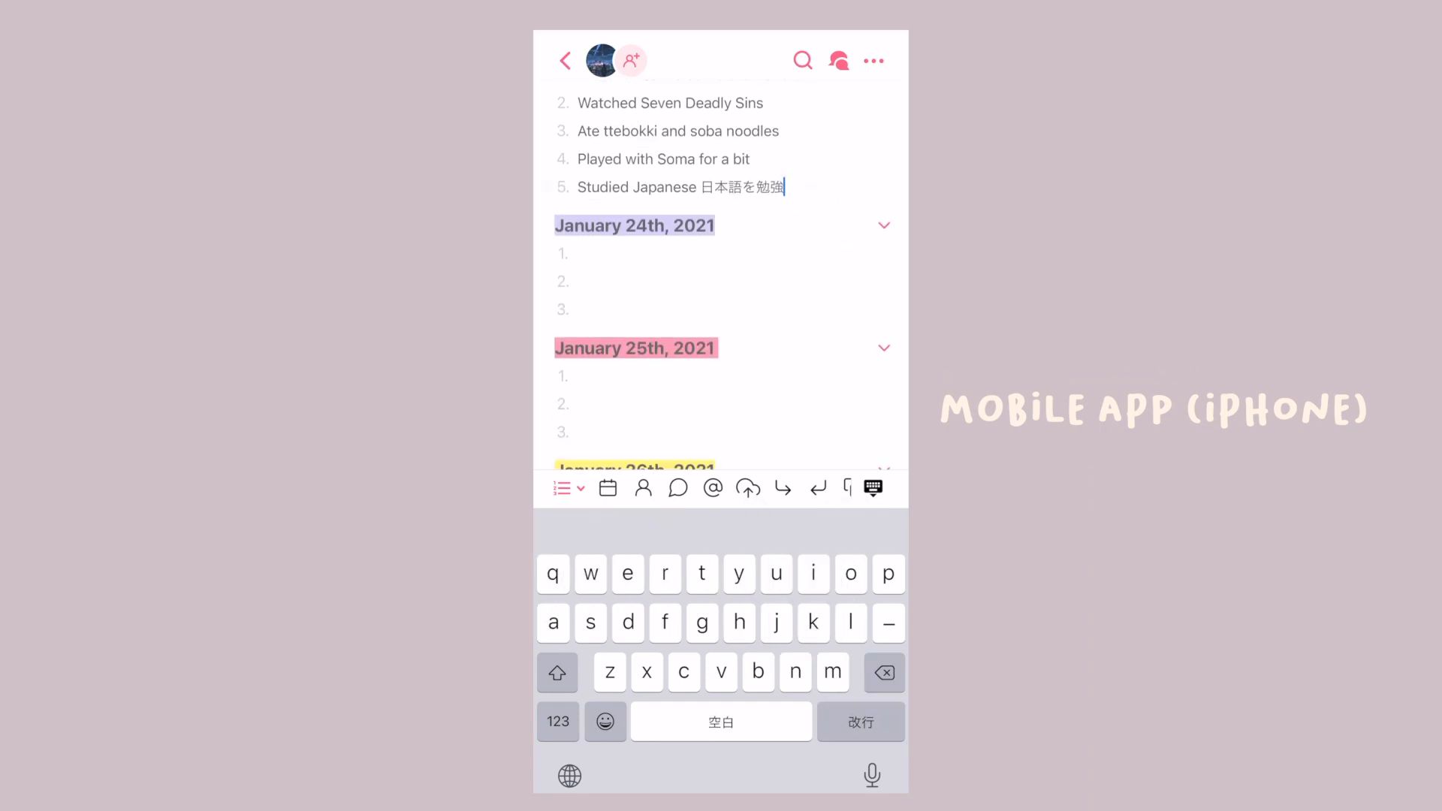
text(deit)
key(BackSpace)
key(BackSpace)
key(BackSpace)
text(しました)
click(873, 488)
- Delete "Studied Japanese" in front of the Japanese sentence in the fifth item under January 23rd, 2021, and finish editing
click(837, 542)
click(698, 215)
key(BackSpace)
key(BackSpace)
key(BackSpace)
key(BackSpace)
key(BackSpace)
key(BackSpace)
key(BackSpace)
key(BackSpace)
key(BackSpace)
key(BackSpace)
key(BackSpace)
key(BackSpace)
key(BackSpace)
key(BackSpace)
key(BackSpace)
key(BackSpace)
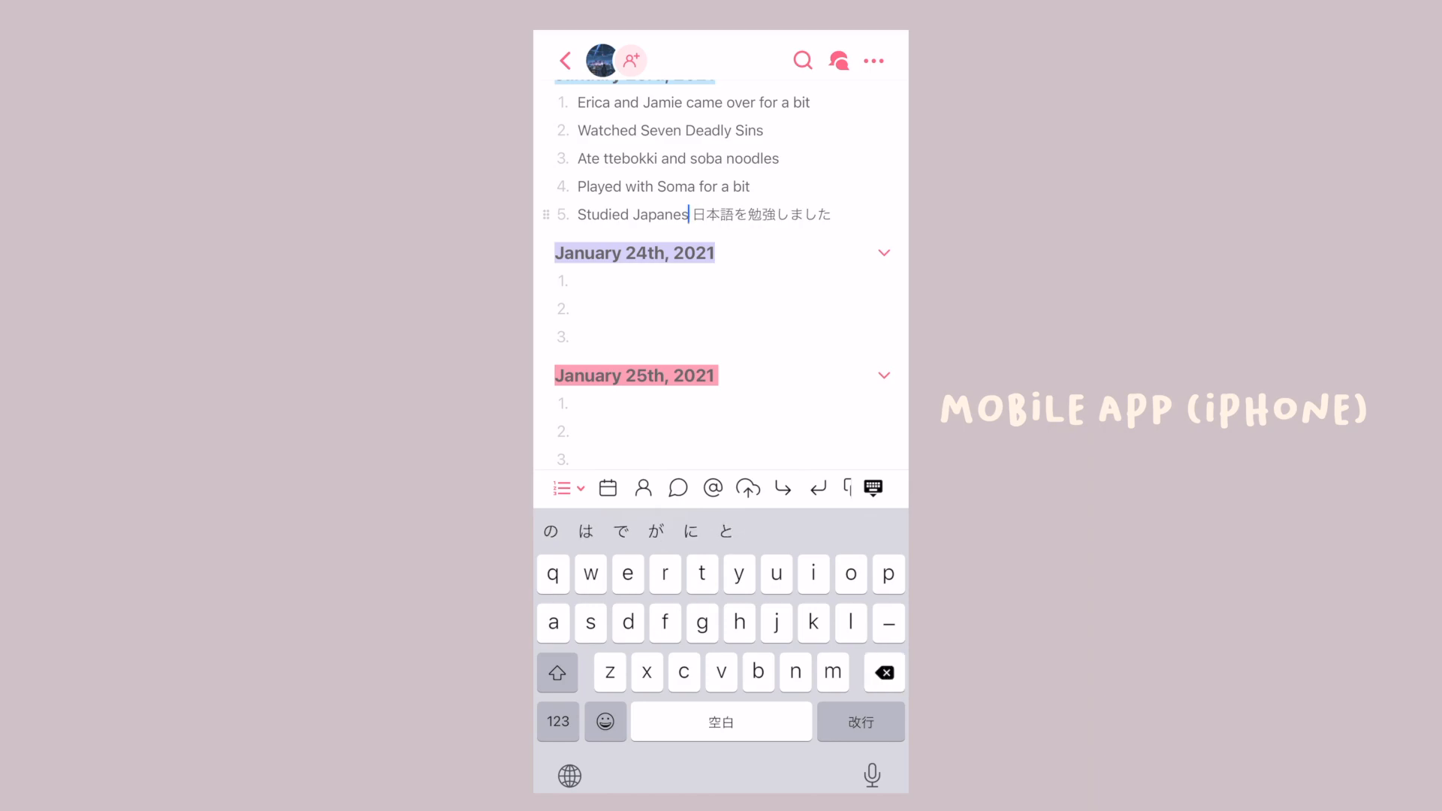
key(BackSpace)
click(759, 213)
key(Return)
click(873, 488)
scroll(721, 413, up, 5)
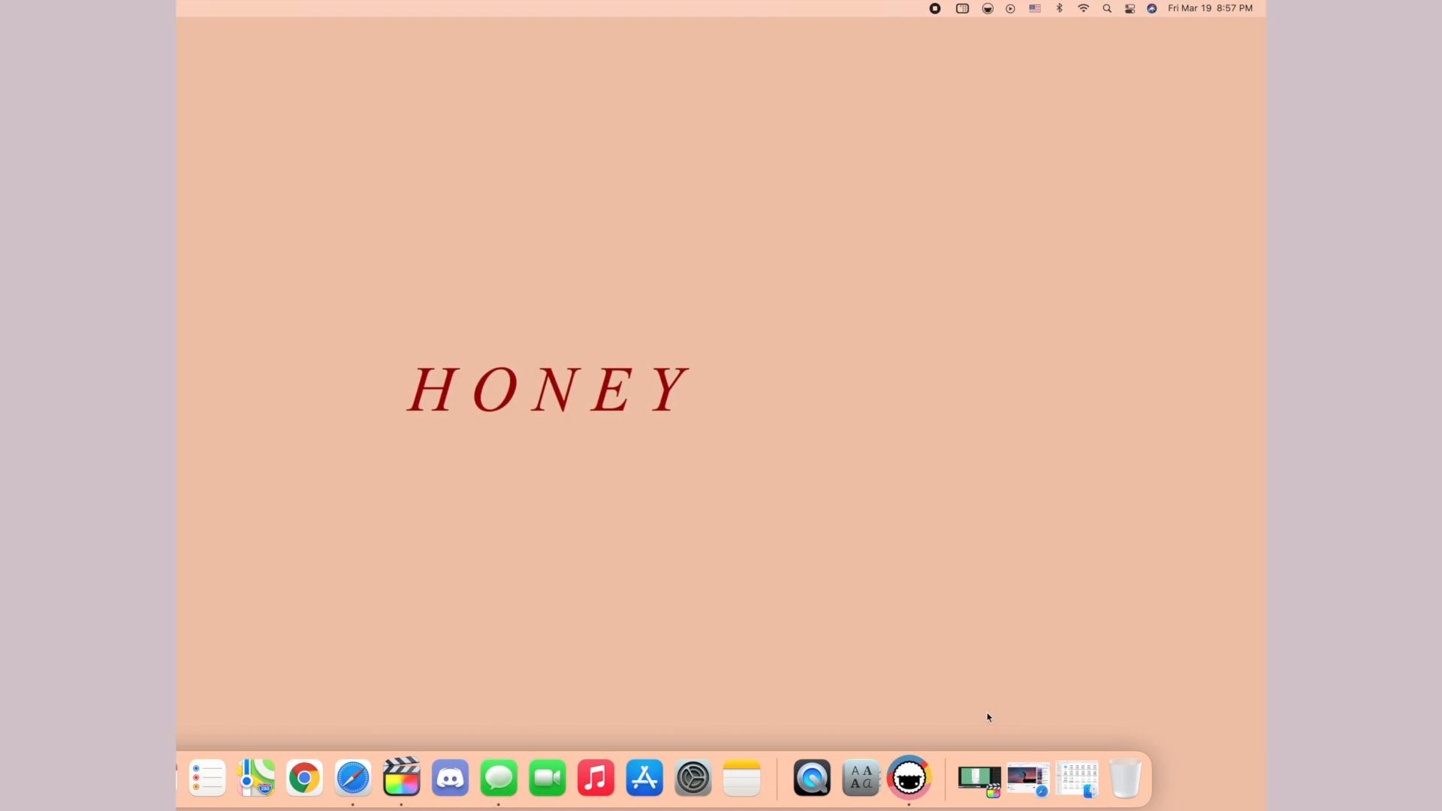
- Switch to the Taskade desktop app and open the "March 14th - March 20th" project in the University workspace
click(906, 776)
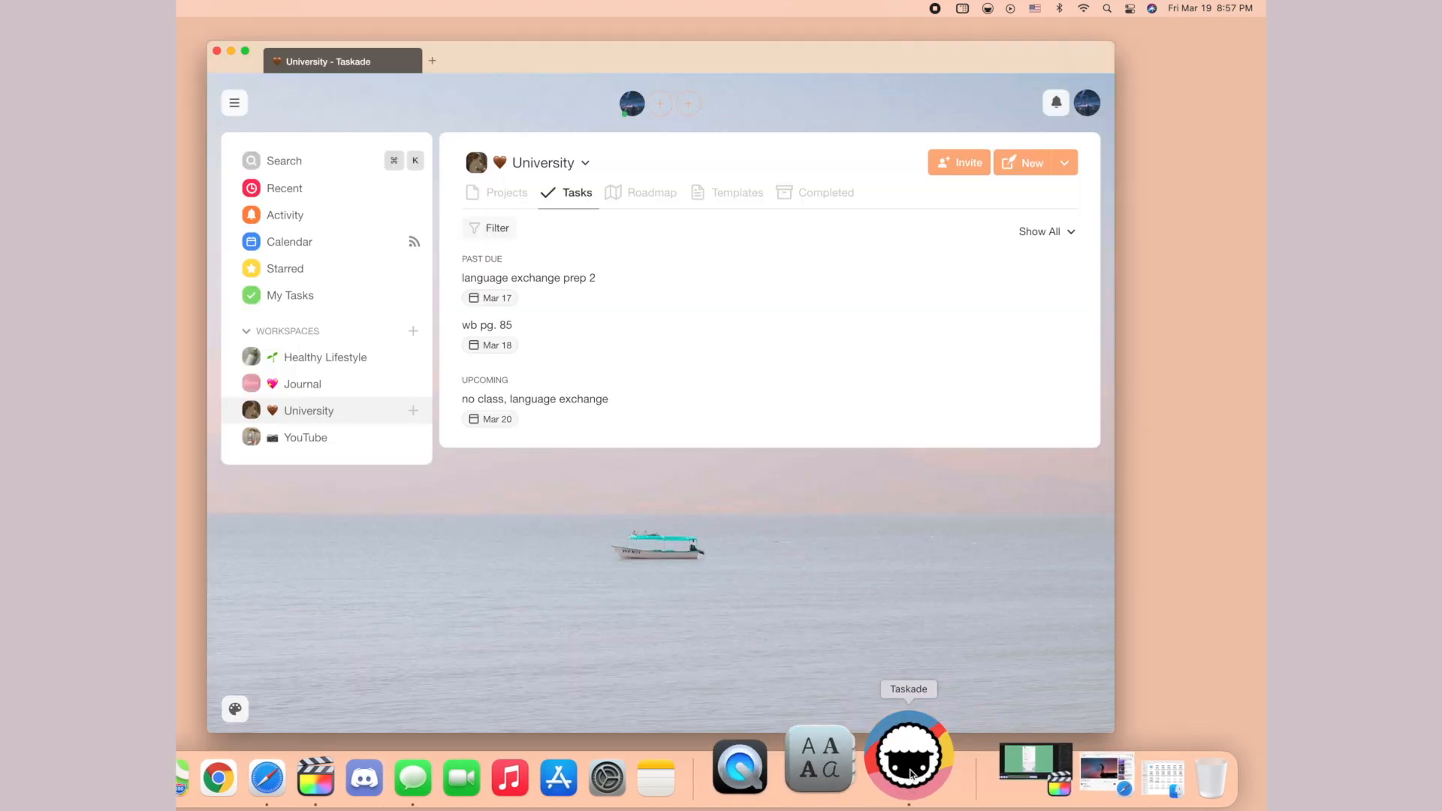
click(500, 194)
click(756, 288)
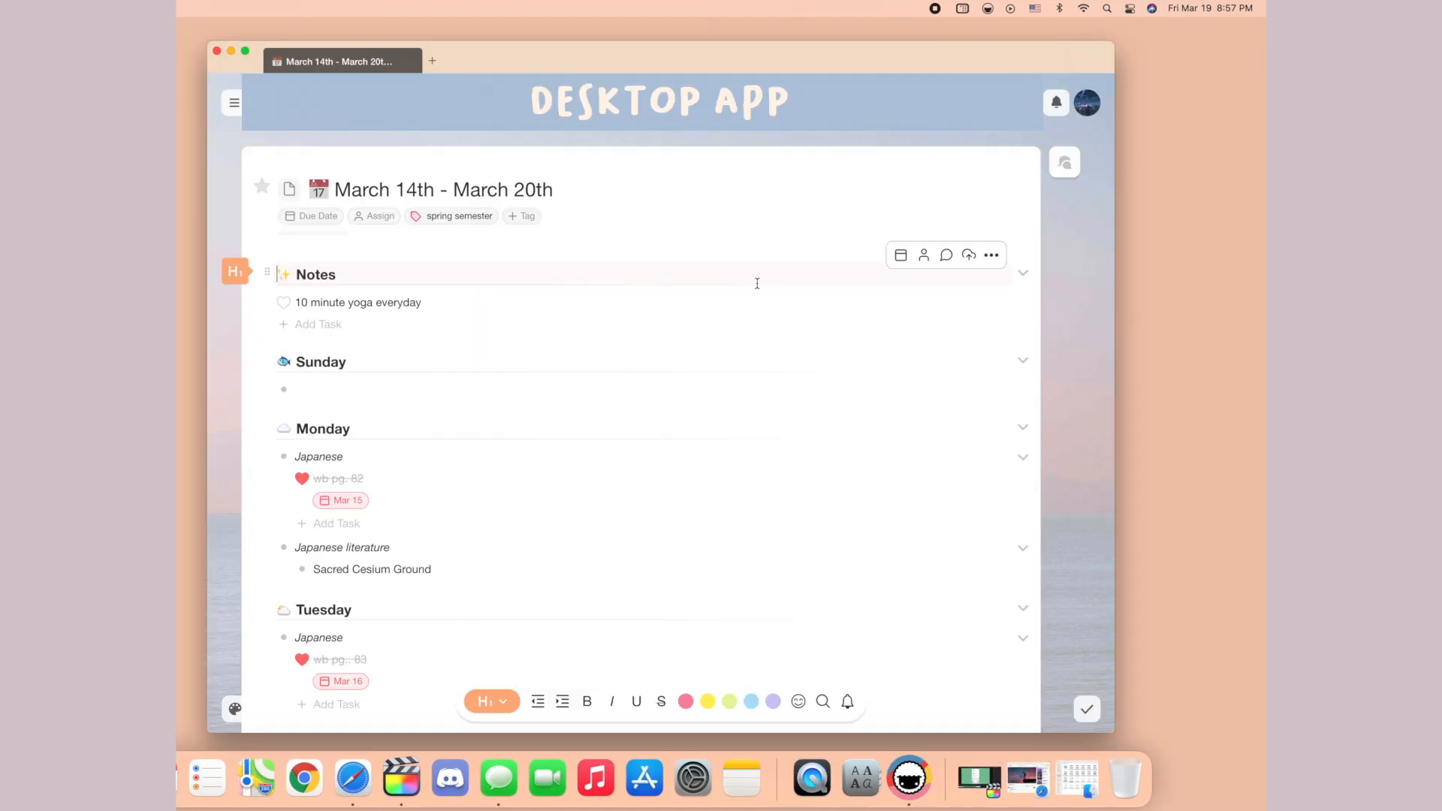
- Mark Wednesday's "language exchange prep 2" and Thursday's "wb pg. 85" tasks as complete
scroll(757, 283, down, 10)
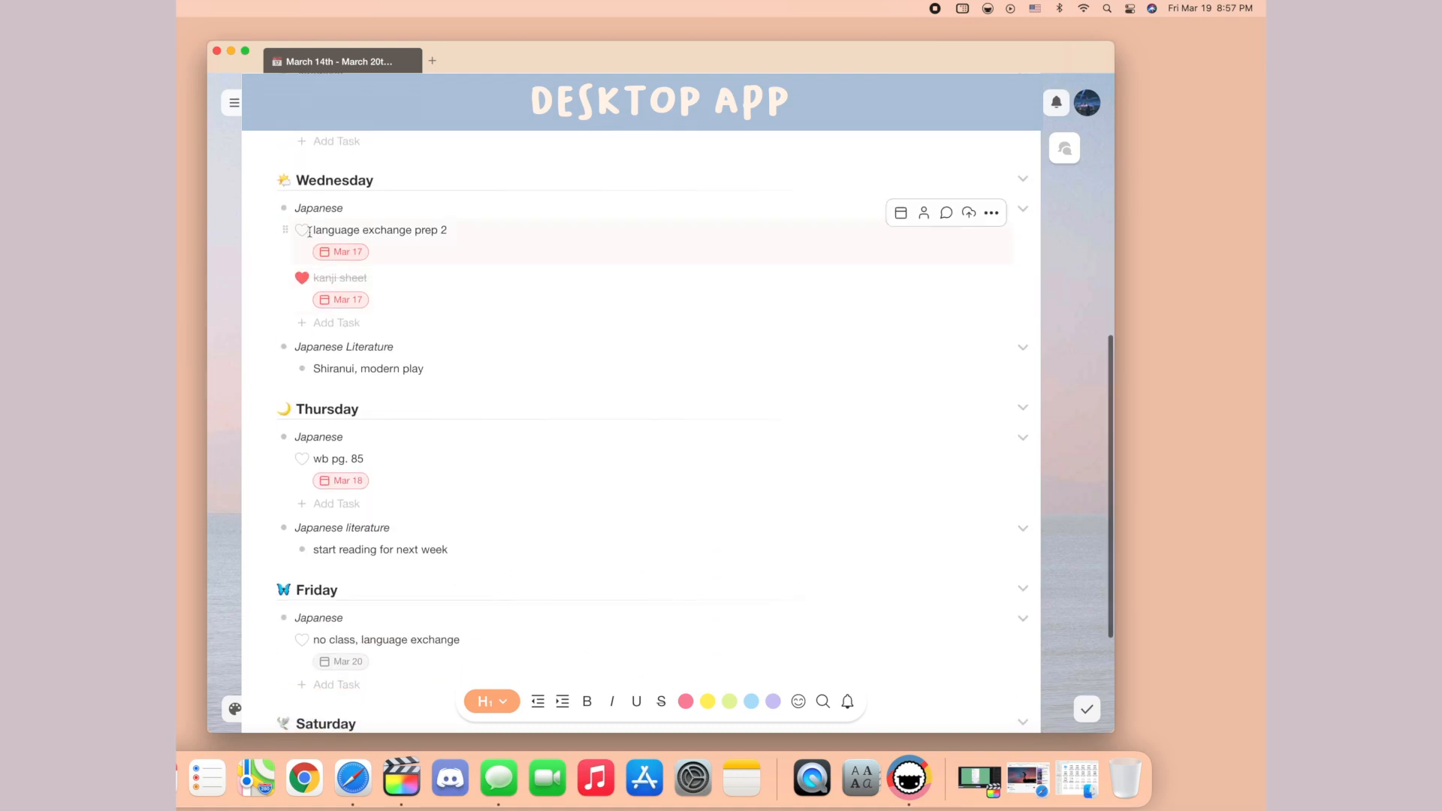
click(304, 231)
scroll(353, 351, down, 3)
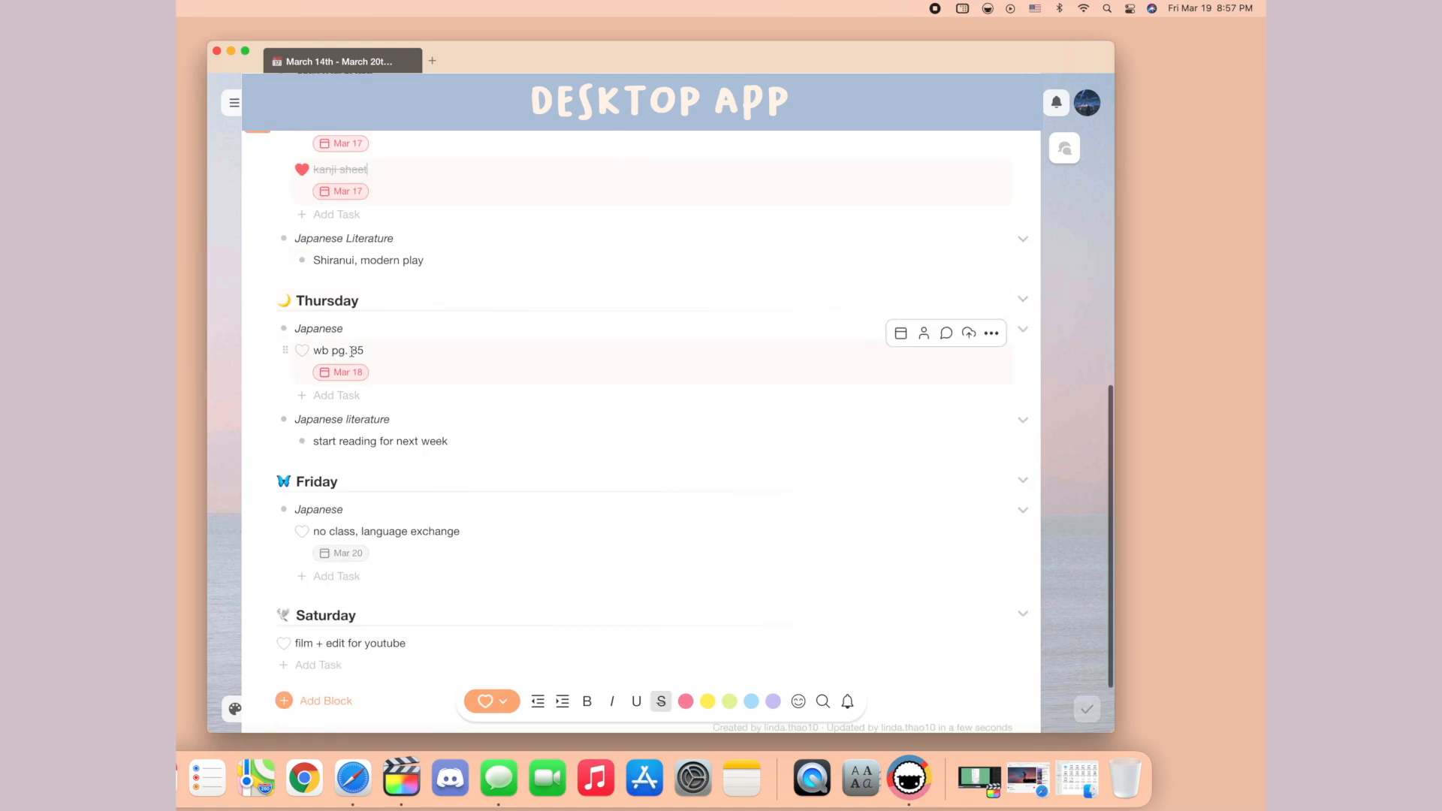
click(302, 351)
scroll(508, 373, down, 3)
- Open Taskade's compact menu bar window and look through the Healthy Lifestyle workspace's projects
click(989, 9)
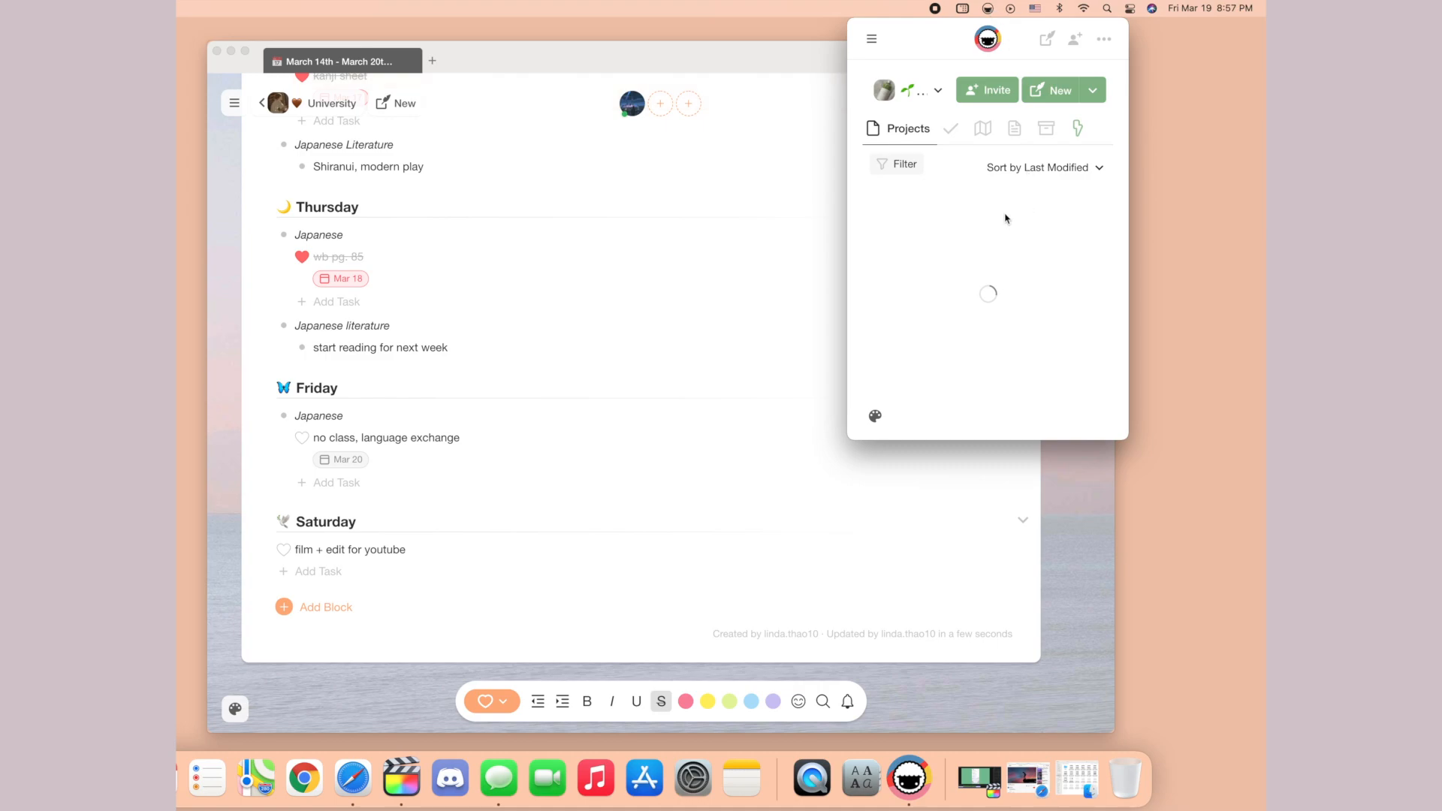
scroll(1004, 218, down, 5)
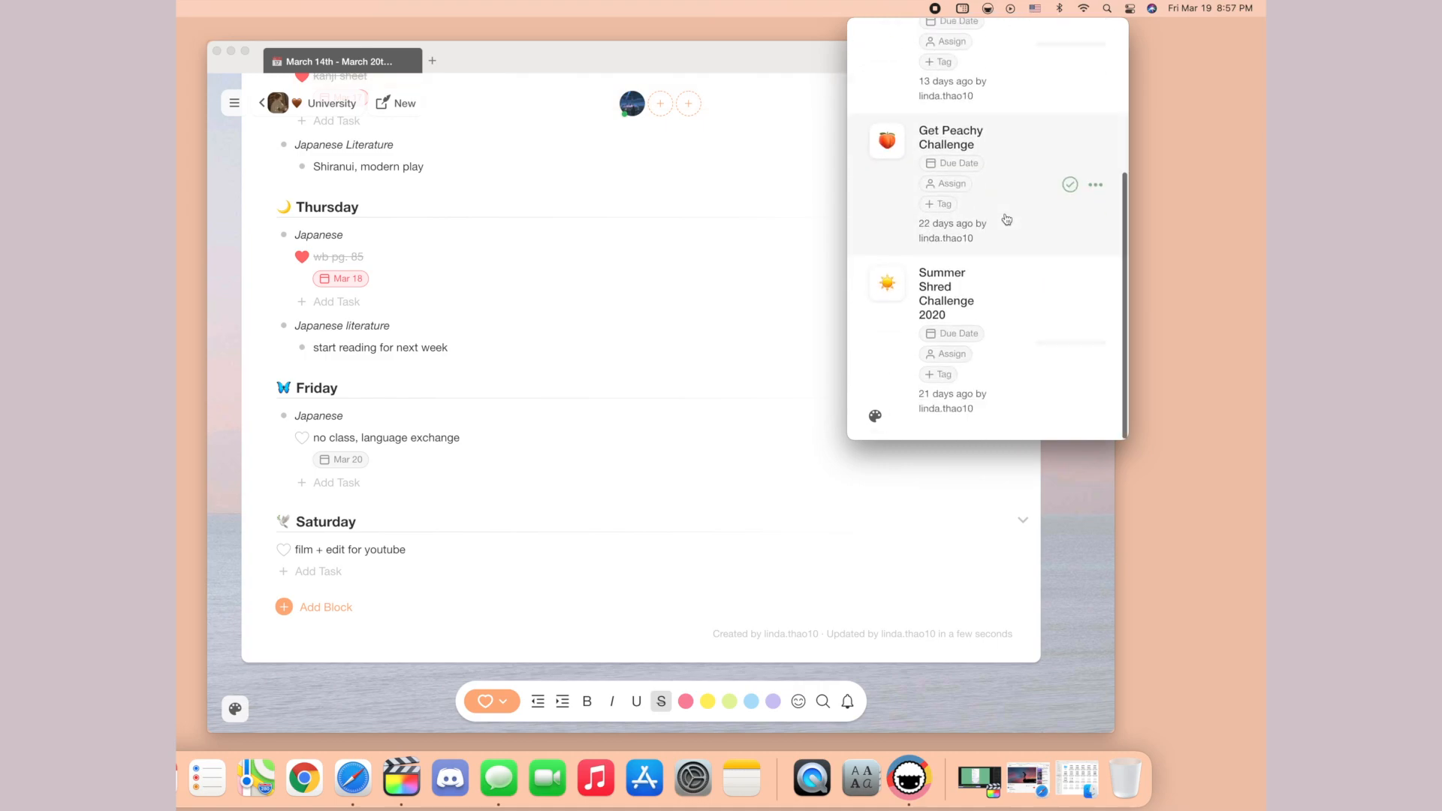
scroll(976, 195, up, 5)
- Switch the compact window to the Journal workspace and browse its daily log and gratefulness projects
click(871, 39)
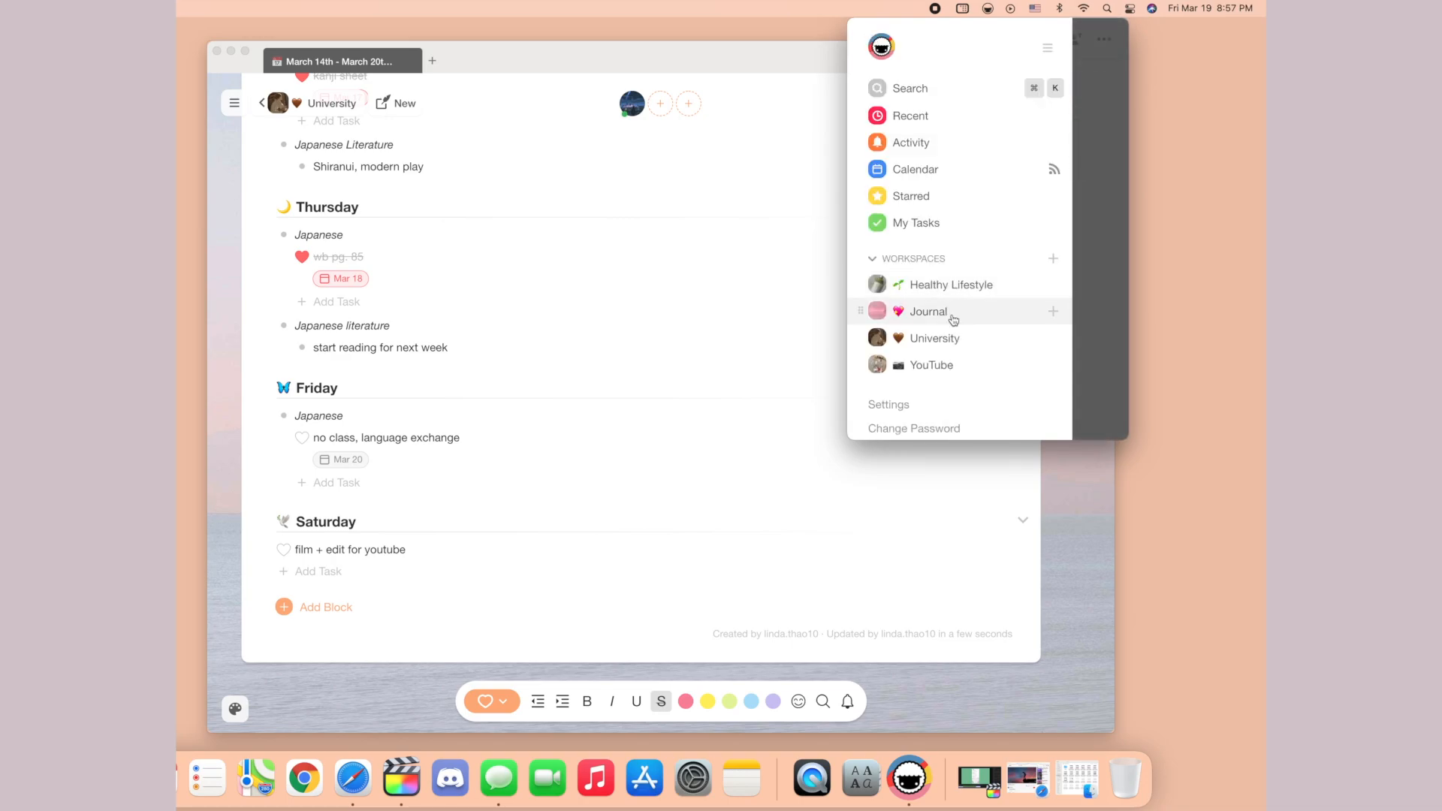
click(1100, 272)
scroll(1057, 268, down, 5)
scroll(1057, 268, up, 3)
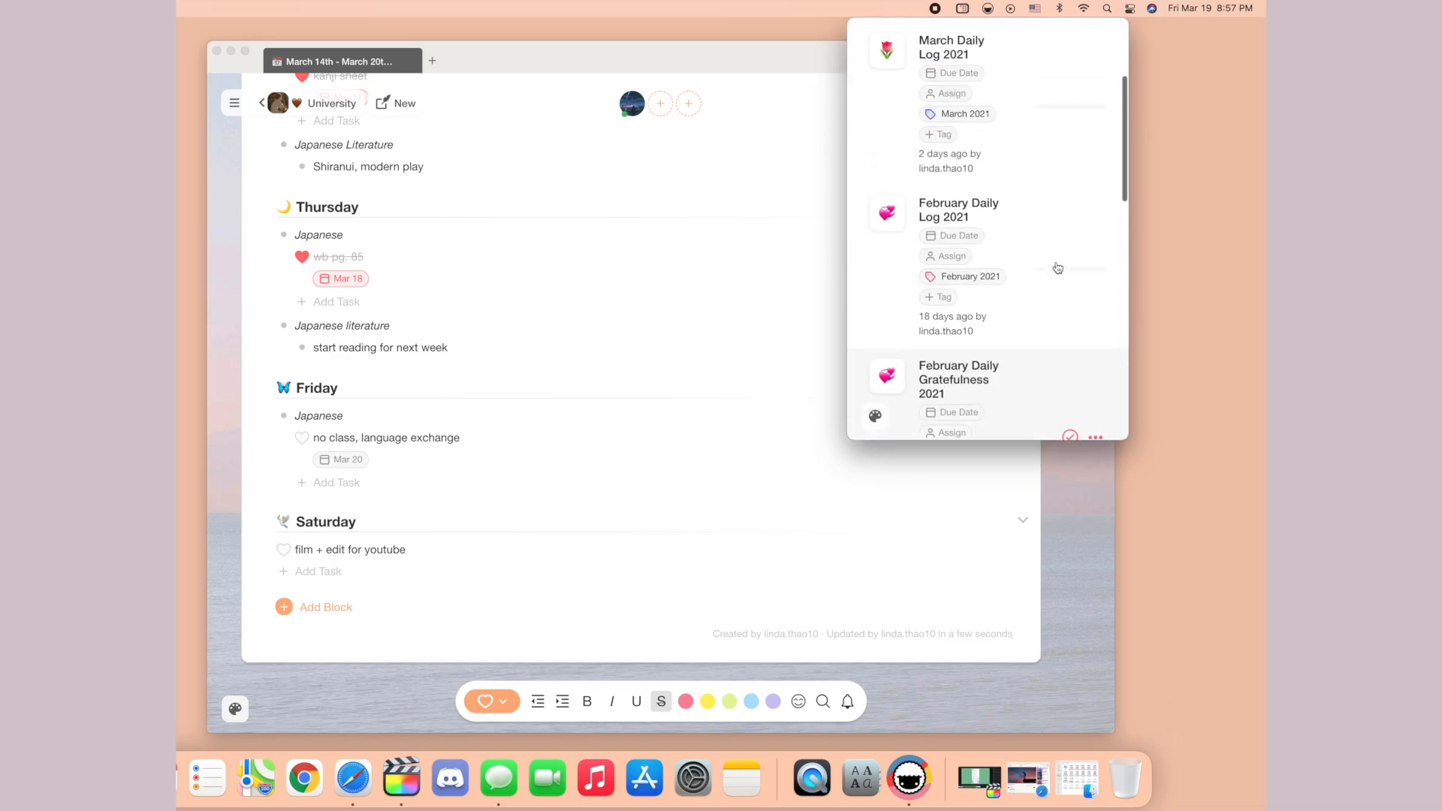
scroll(1058, 268, up, 3)
scroll(1030, 267, down, 3)
- Open the "healthy lifestyle" project in a new tab of the desktop app and look over its notes
click(1004, 160)
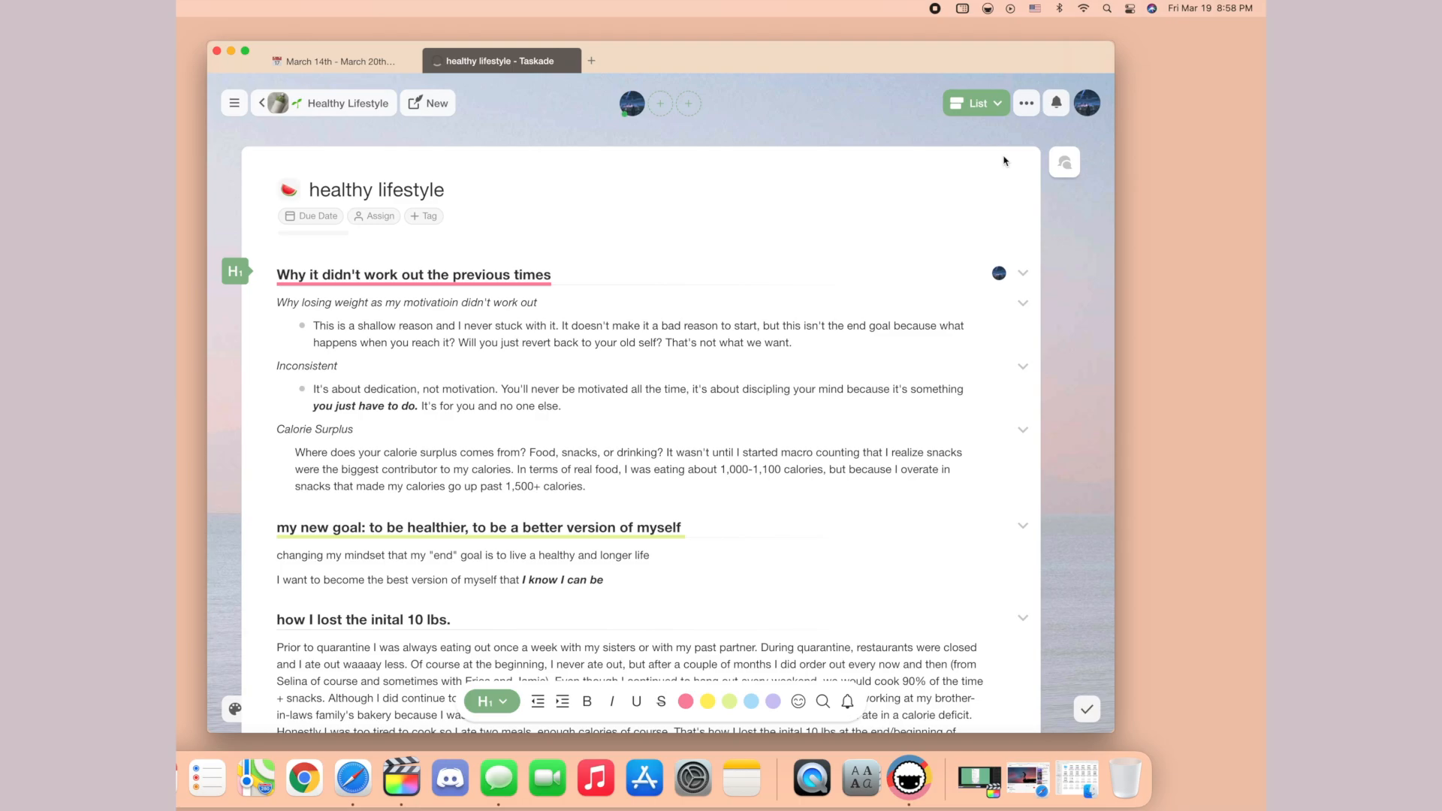
scroll(1004, 160, down, 15)
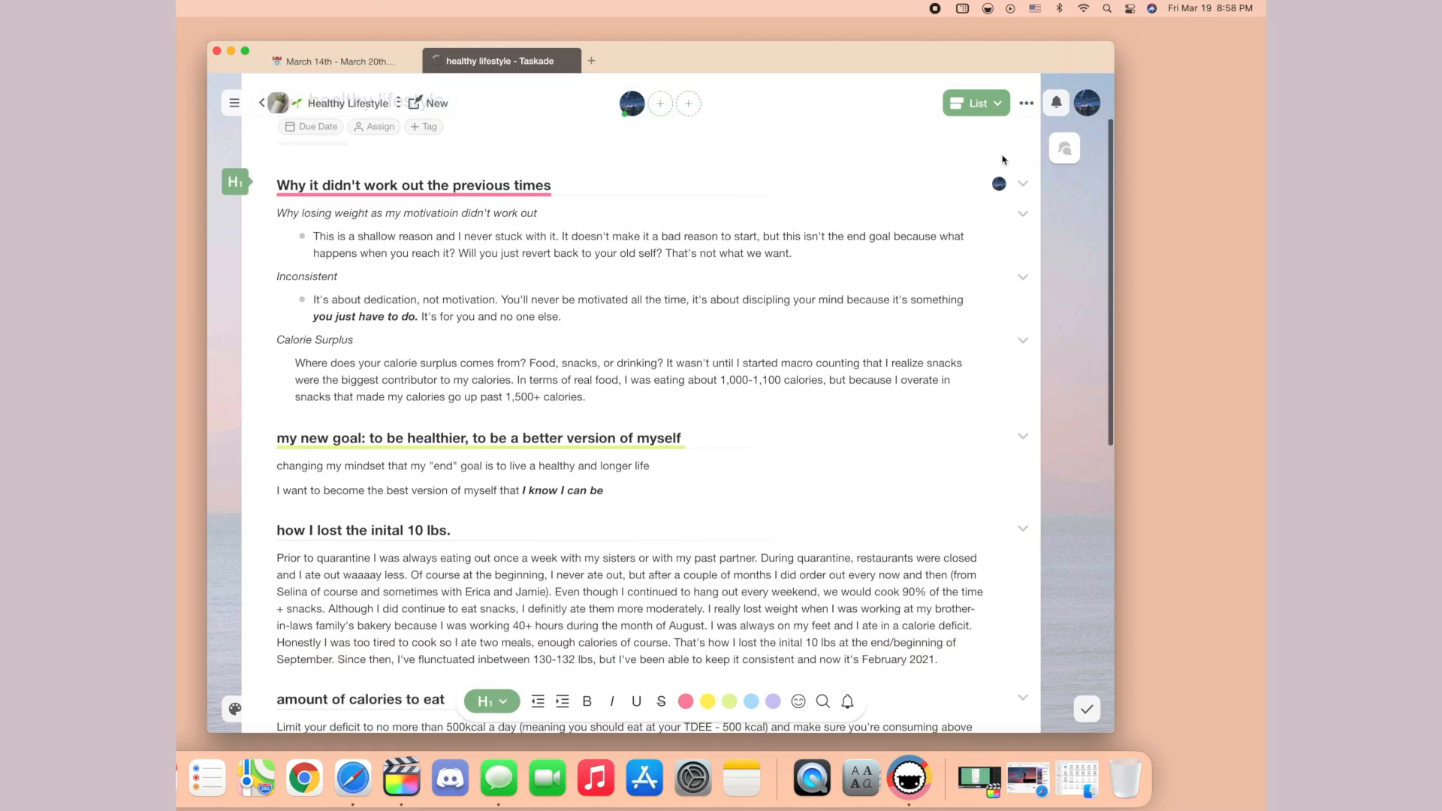
scroll(1004, 160, up, 15)
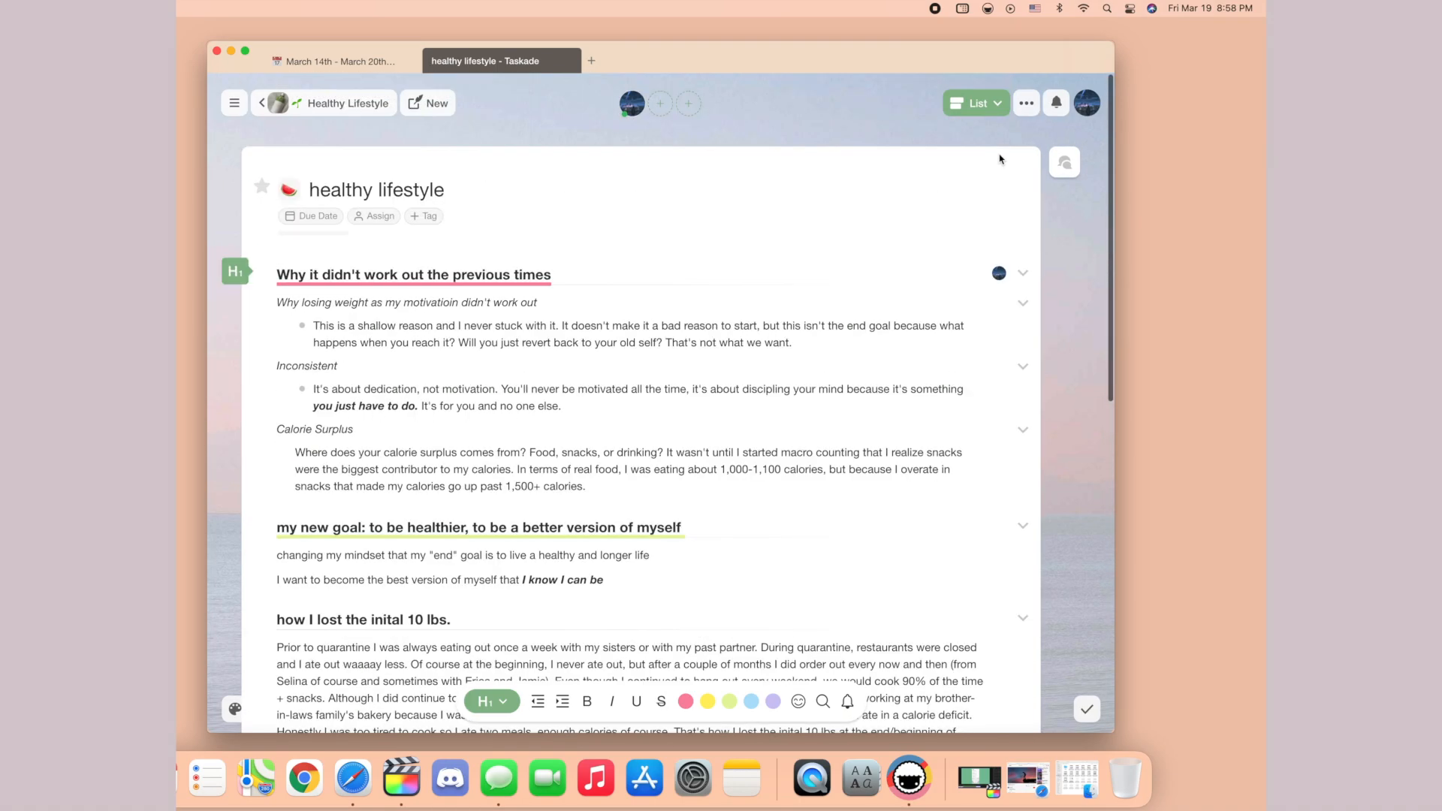